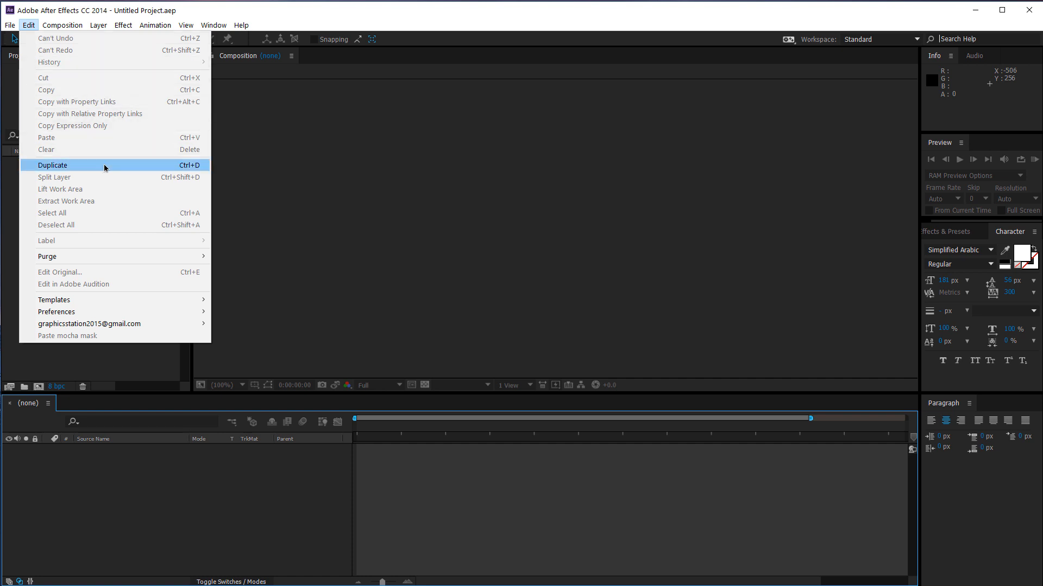
pyautogui.moveTo(63, 25)
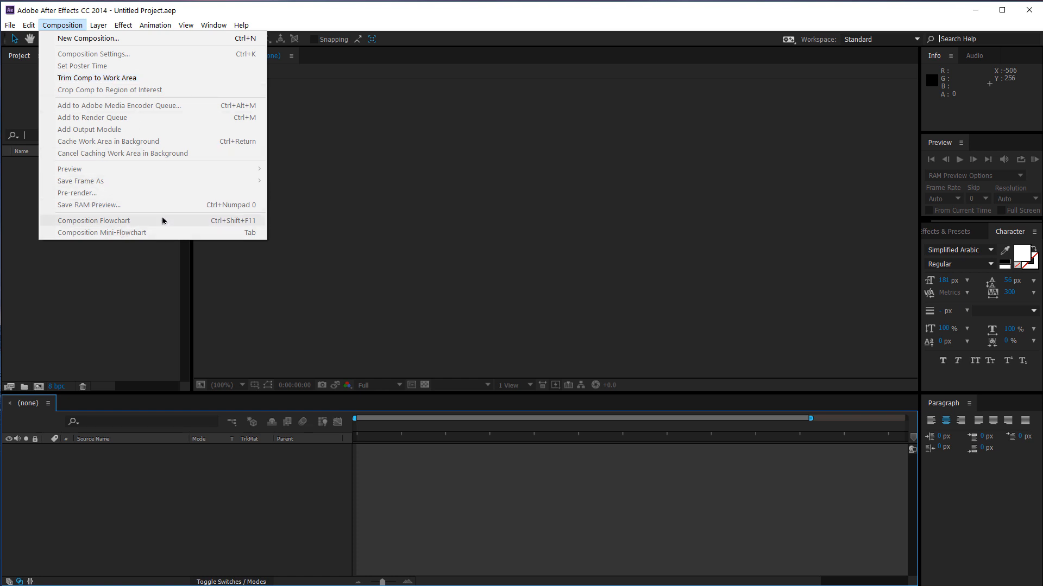
pyautogui.moveTo(99, 32)
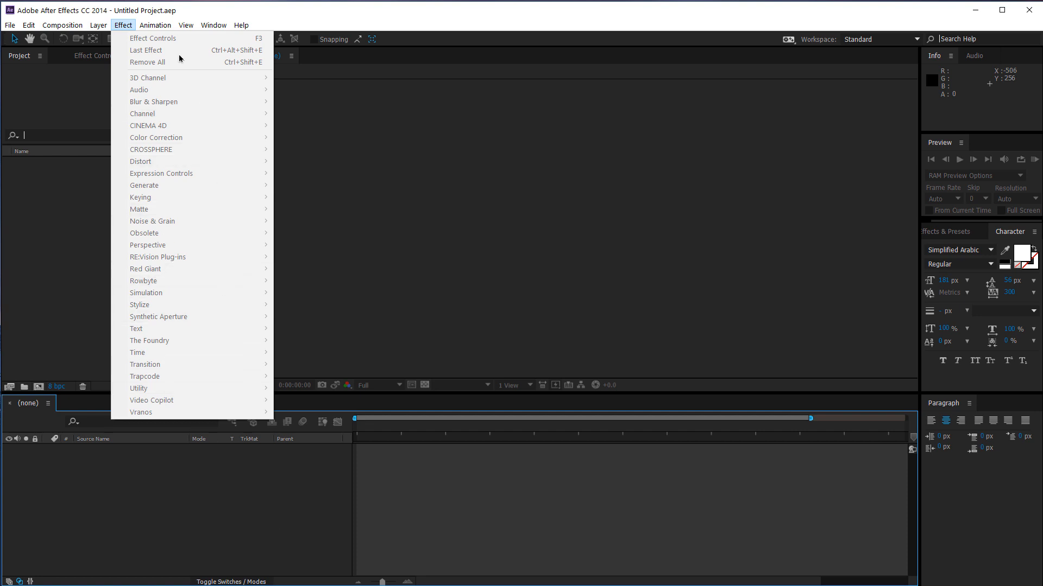
pyautogui.moveTo(162, 32)
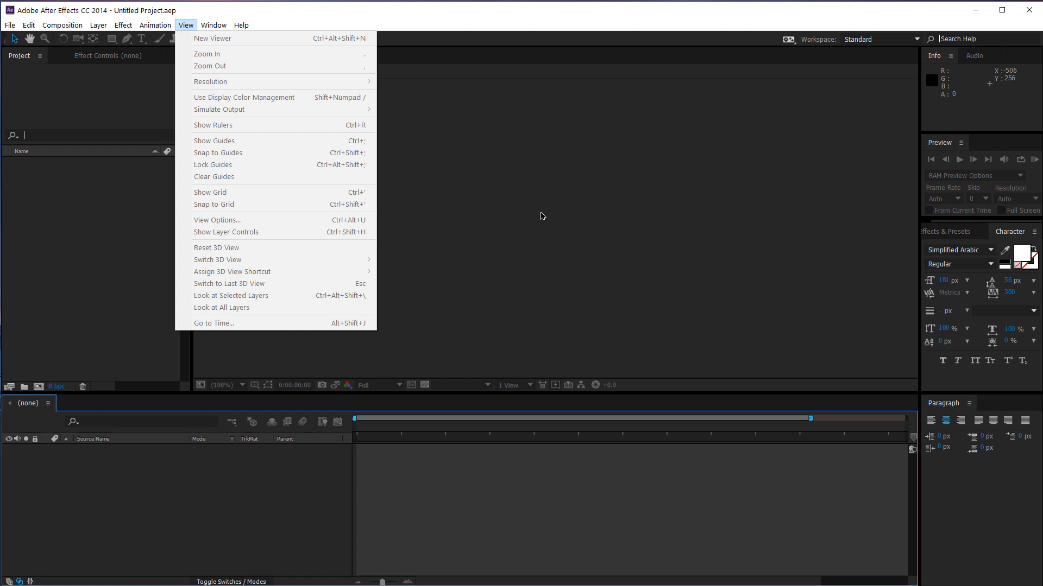
pyautogui.moveTo(217, 26)
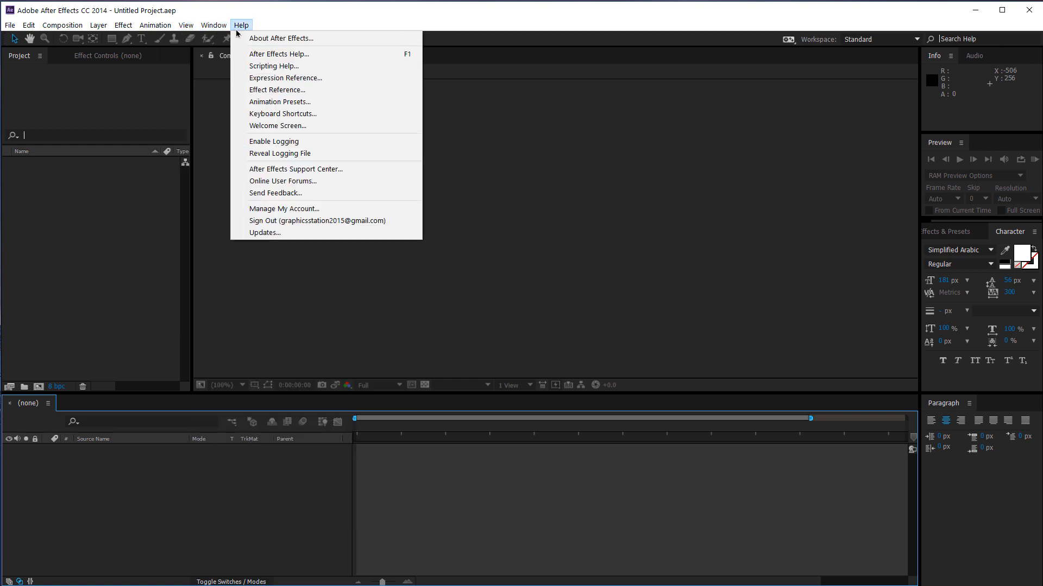
pyautogui.moveTo(380, 40)
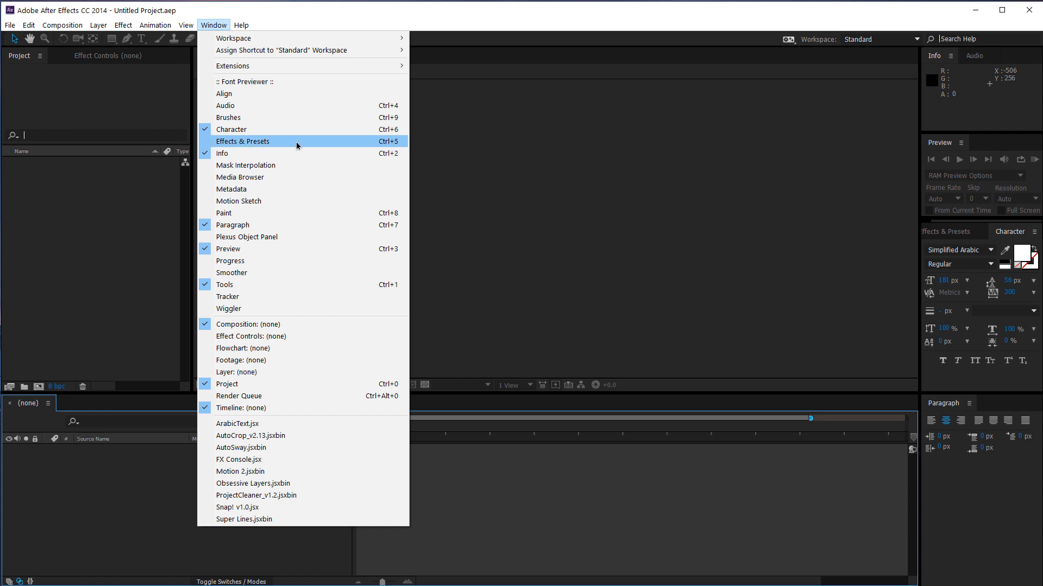
pyautogui.moveTo(118, 30)
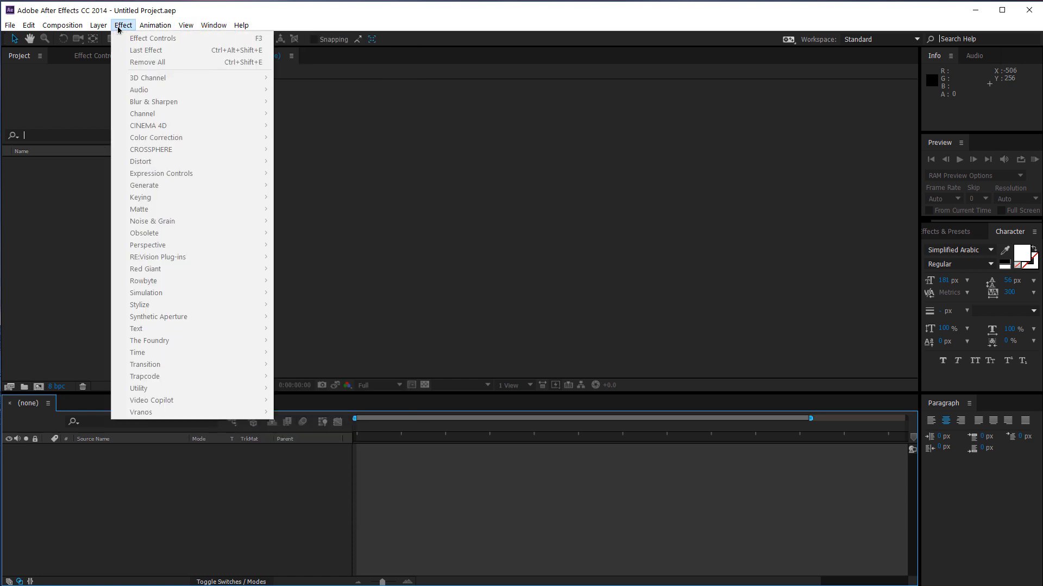
# - Search the effects and presets for "blur"
pyautogui.click(958, 234)
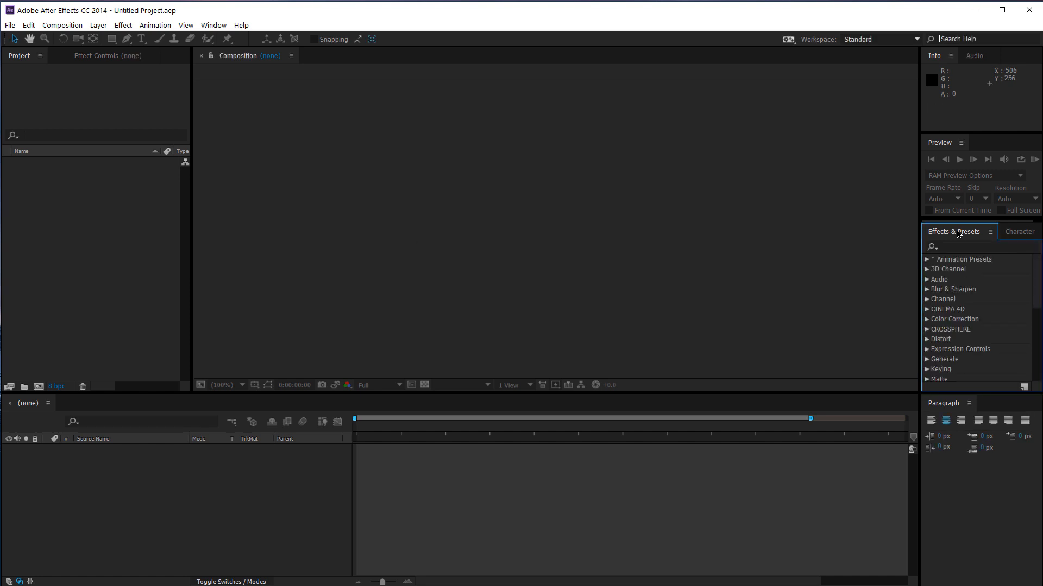
pyautogui.click(962, 248)
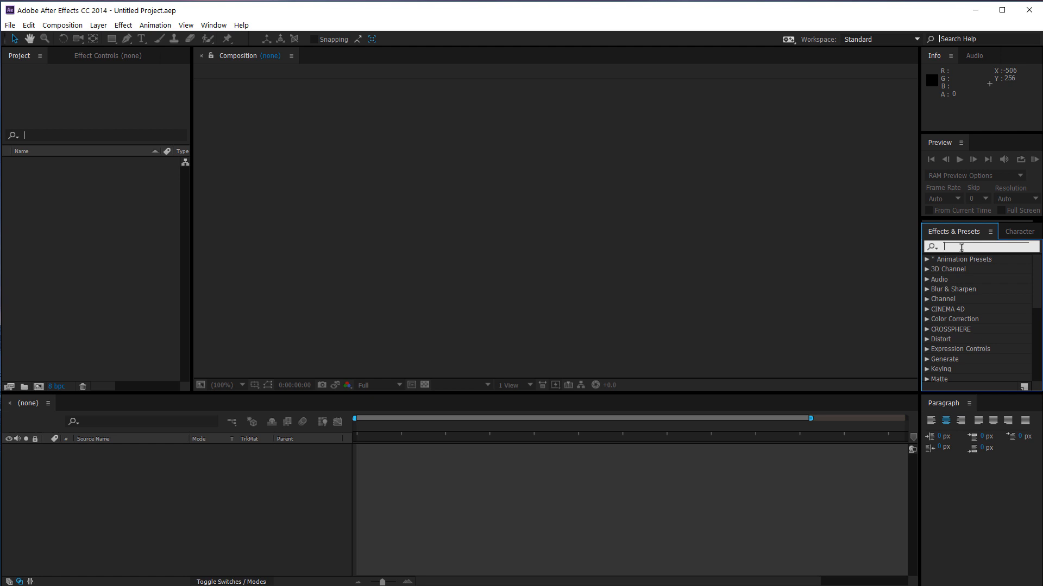
pyautogui.write('blur')
pyautogui.press('Return')
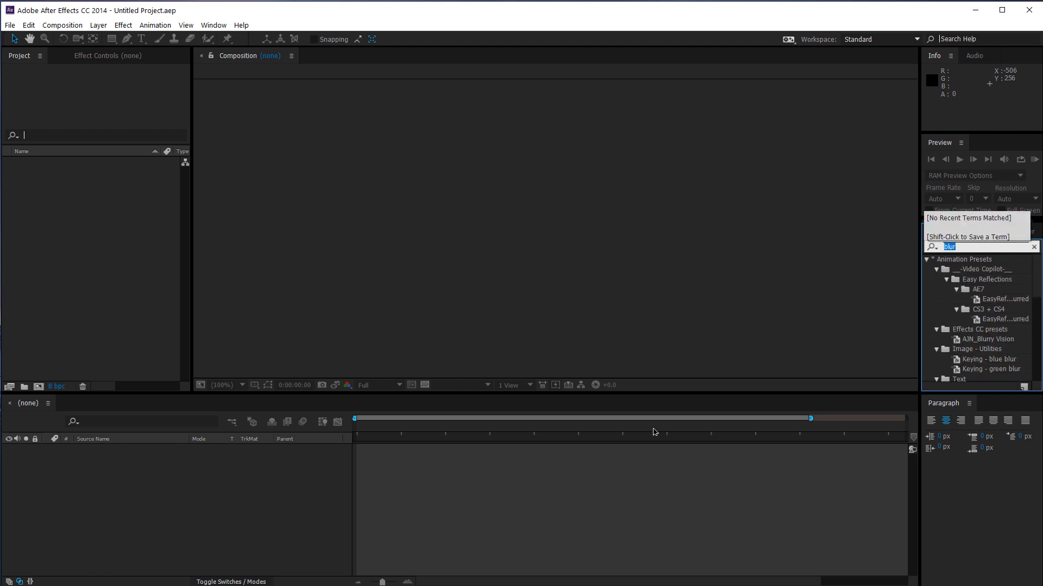
pyautogui.click(123, 25)
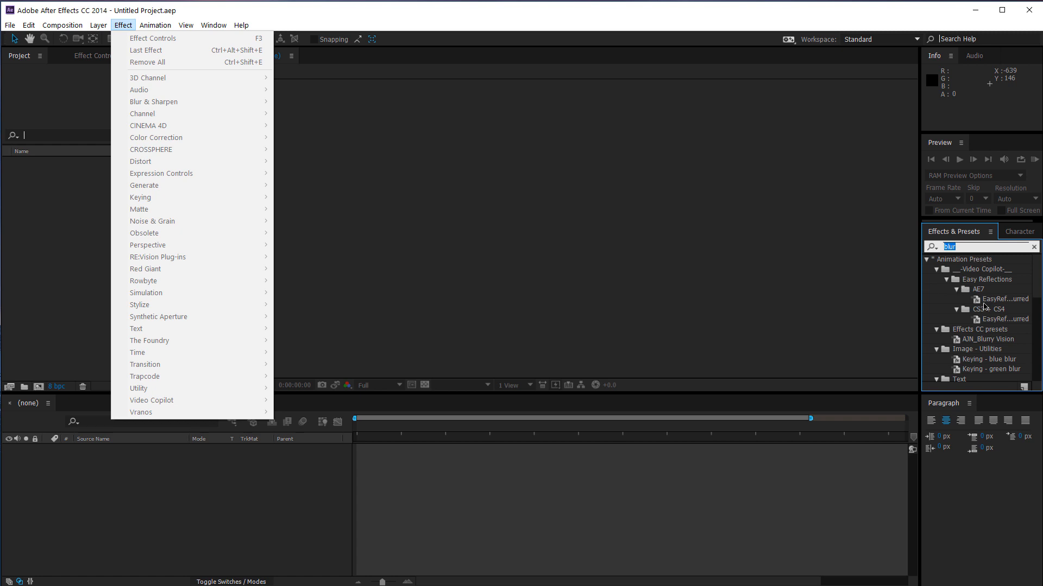
pyautogui.moveTo(982, 299); pyautogui.dragTo(85, 206)
# - Create a new composition with its frame rate set to 60 frames per second
pyautogui.rightClick(86, 205)
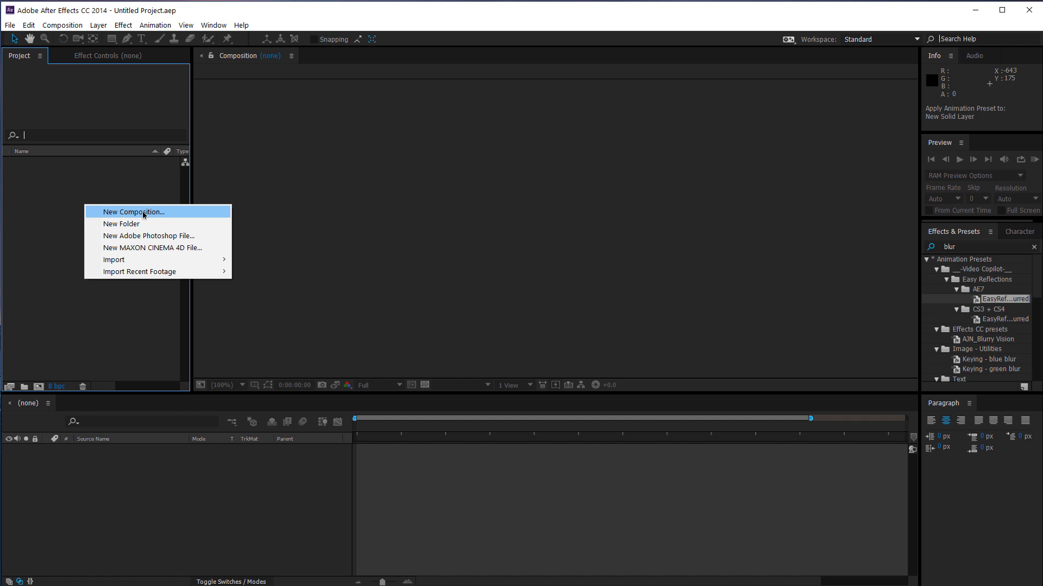
pyautogui.click(95, 212)
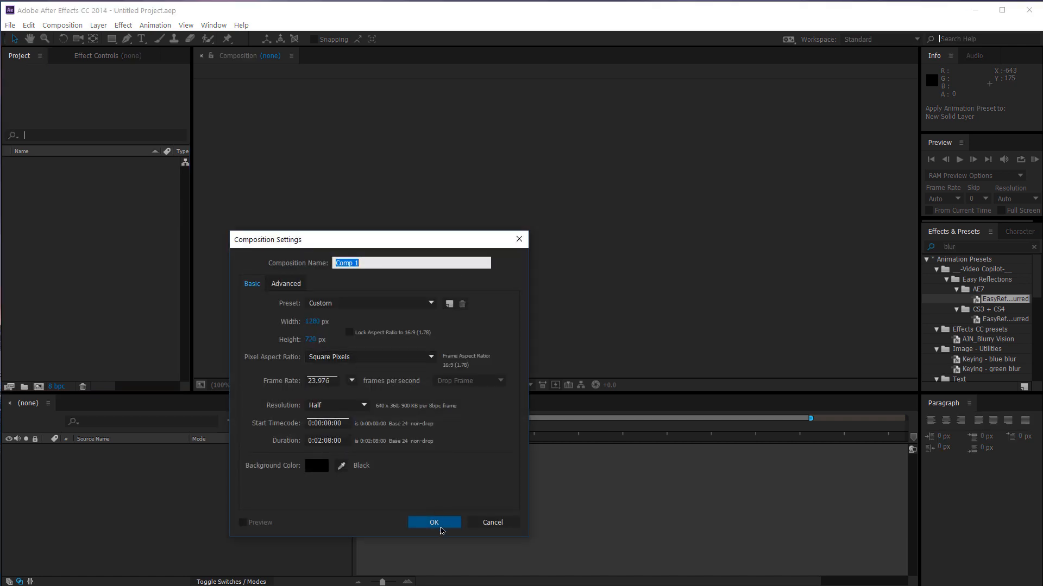
pyautogui.click(352, 380)
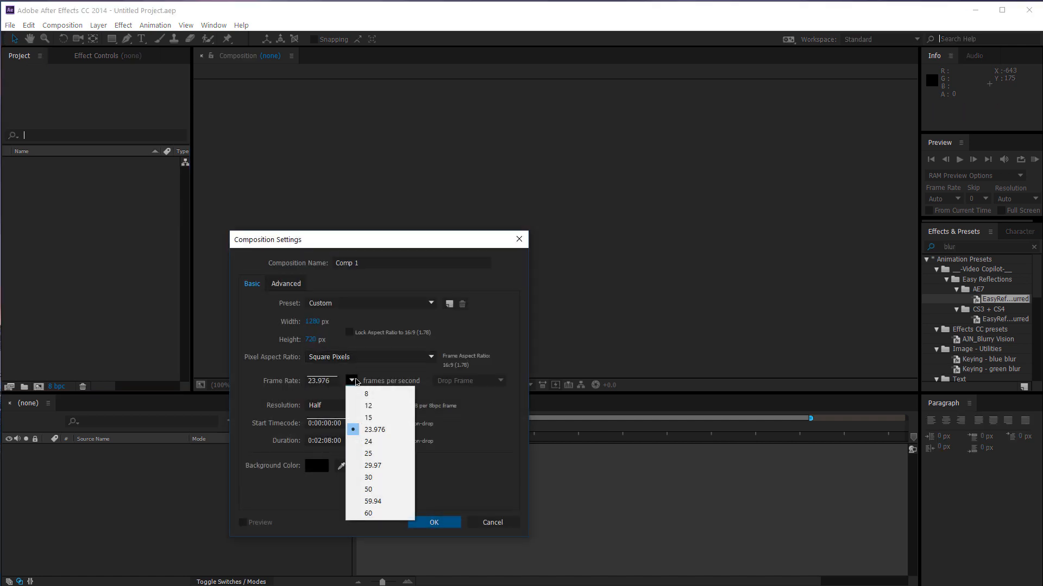
pyautogui.click(389, 511)
pyautogui.click(450, 527)
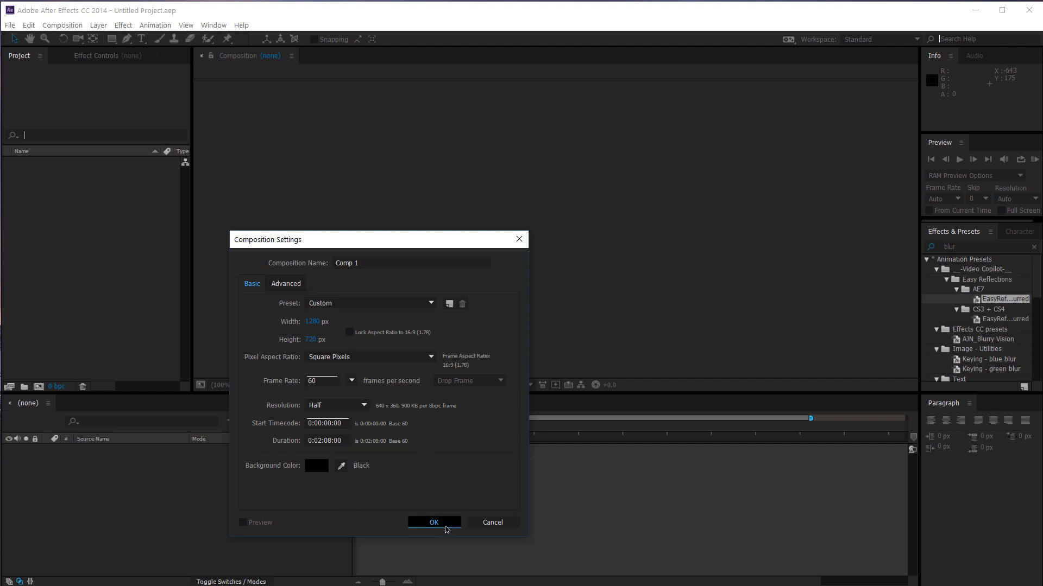
# - Add a new solid layer to the composition with a deep blue colour, hex 02119E
pyautogui.rightClick(149, 497)
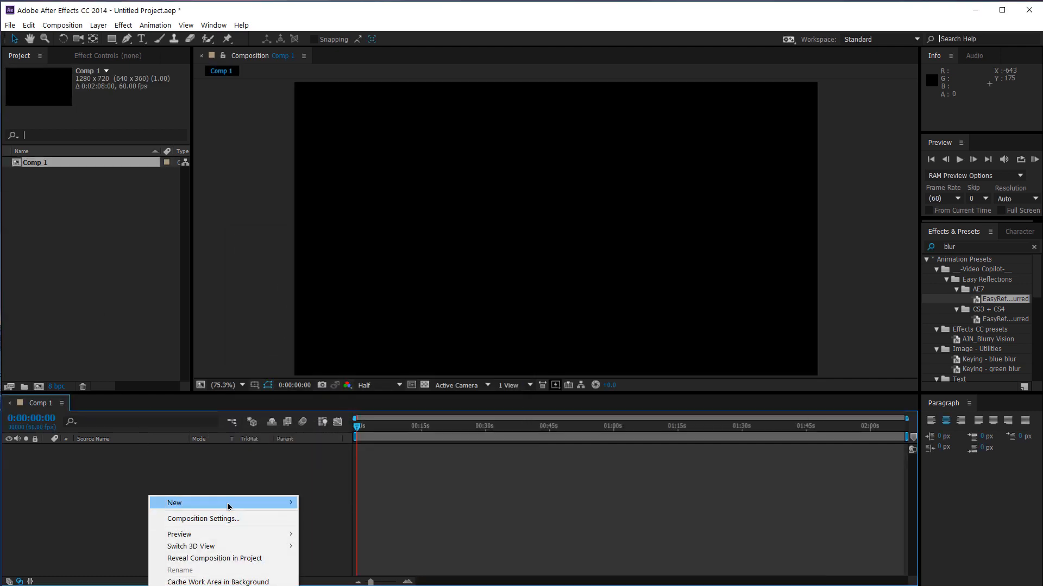
pyautogui.moveTo(228, 503)
pyautogui.click(402, 531)
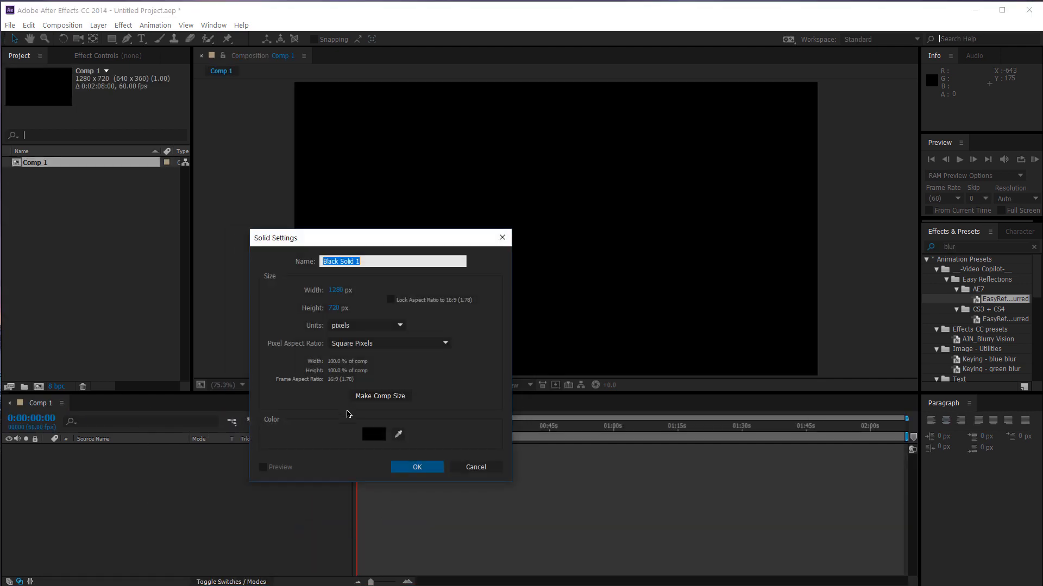
pyautogui.click(379, 441)
pyautogui.moveTo(263, 380)
pyautogui.mouseDown()
pyautogui.moveTo(312, 350)
pyautogui.moveTo(233, 365)
pyautogui.moveTo(312, 466)
pyautogui.moveTo(312, 399)
pyautogui.mouseUp()
pyautogui.click(328, 396)
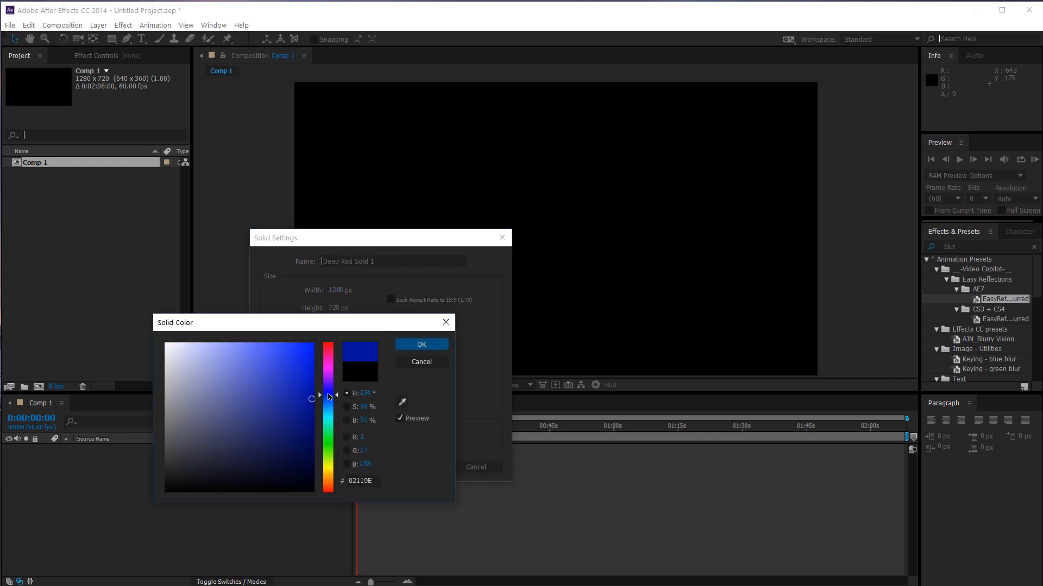
pyautogui.click(421, 344)
pyautogui.click(416, 467)
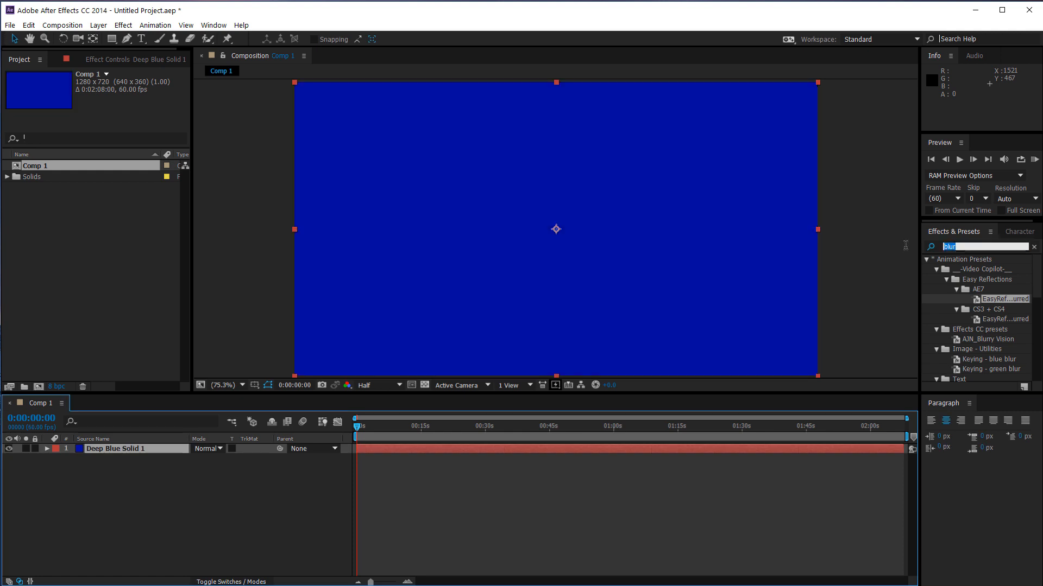
# - Find the Fill effect by searching for "fill" and apply it to the blue solid
pyautogui.click(955, 247)
pyautogui.write('fill')
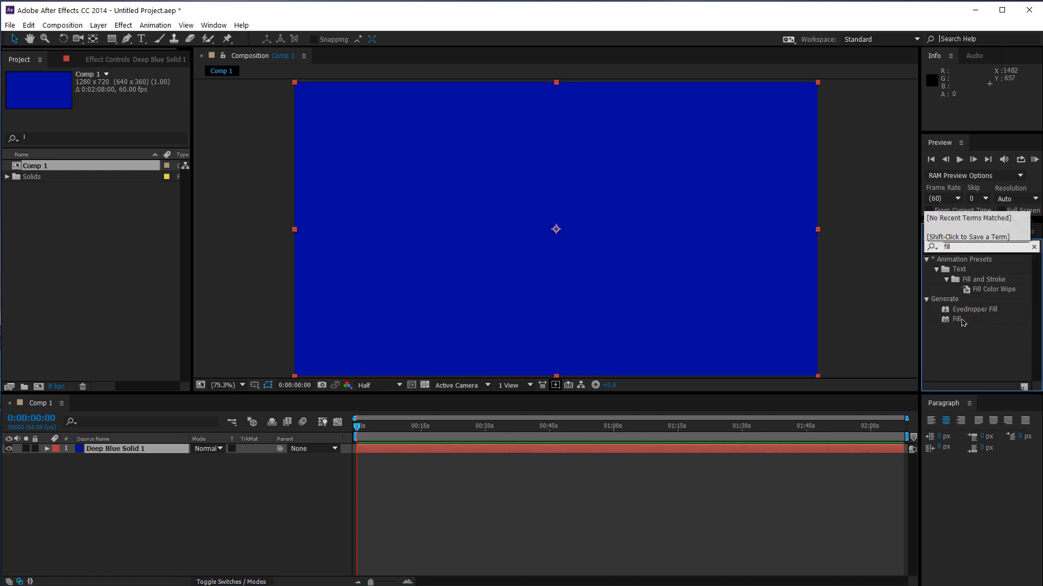
pyautogui.moveTo(956, 320); pyautogui.dragTo(627, 259)
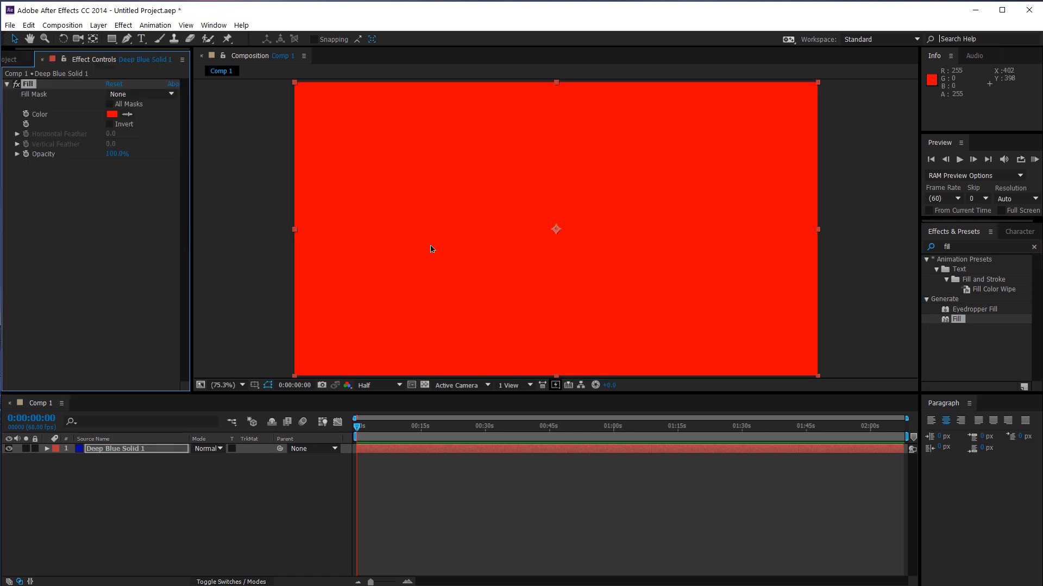
pyautogui.click(112, 114)
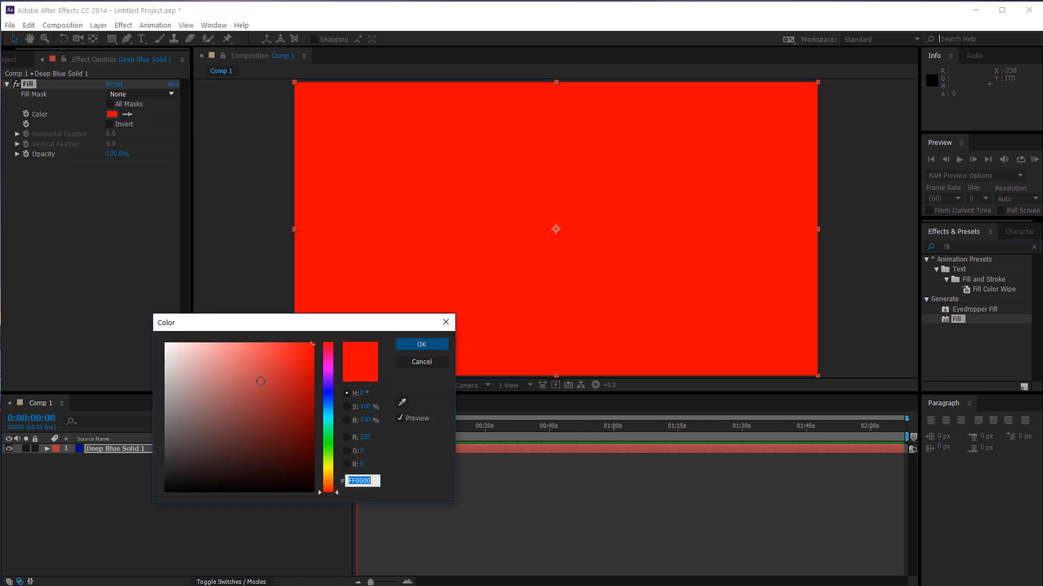
pyautogui.click(269, 361)
pyautogui.click(329, 373)
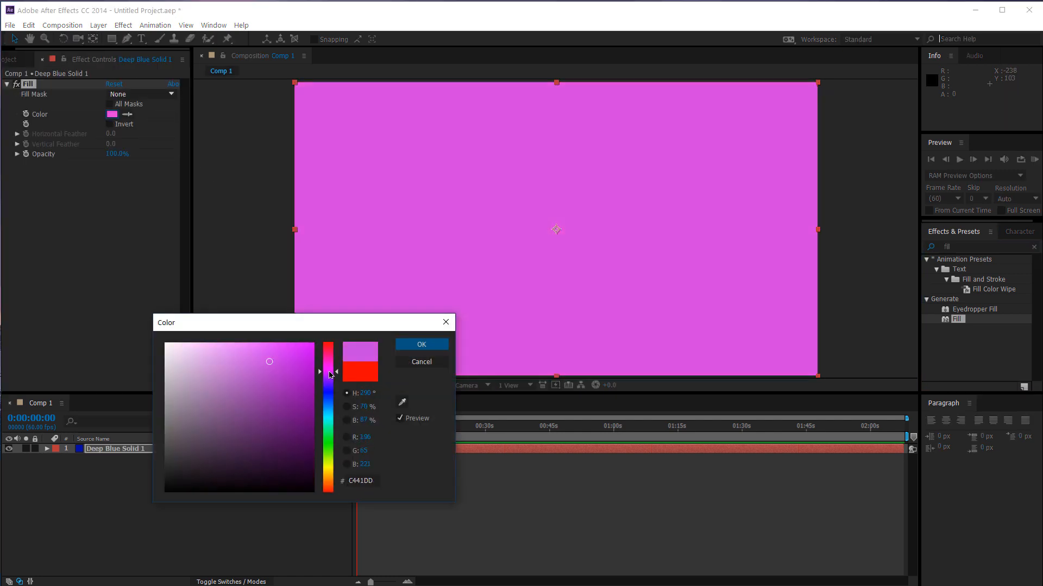
pyautogui.click(406, 364)
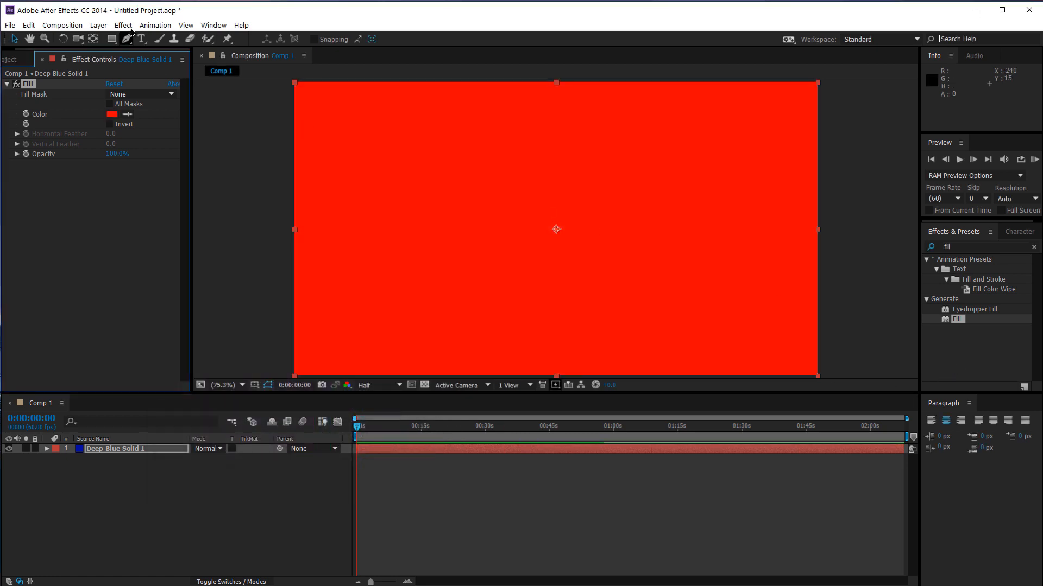
# - Clear the effects search and deselect the solid layer
pyautogui.click(129, 26)
pyautogui.moveTo(181, 184)
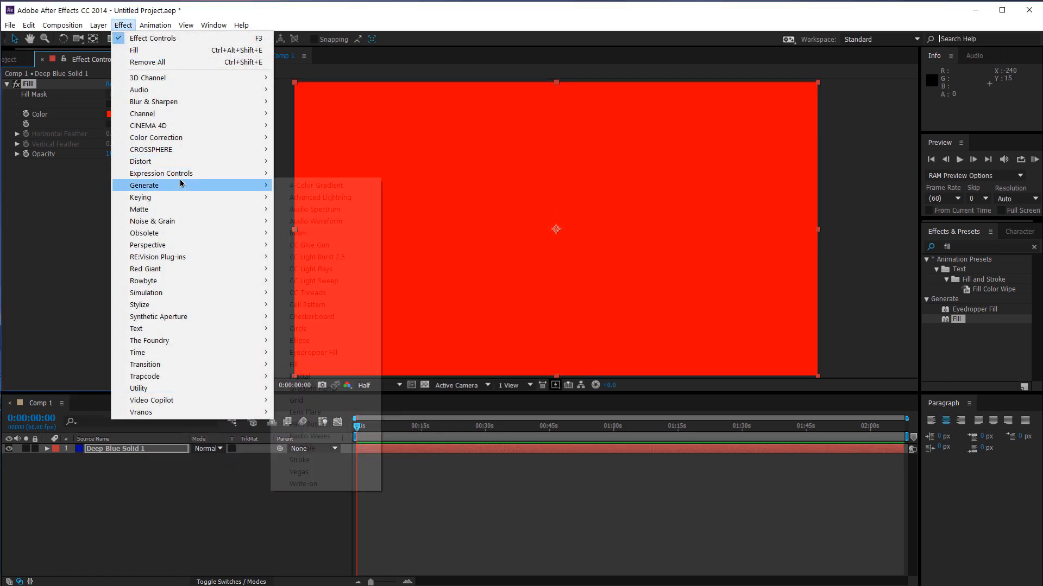
pyautogui.click(1033, 247)
pyautogui.click(143, 471)
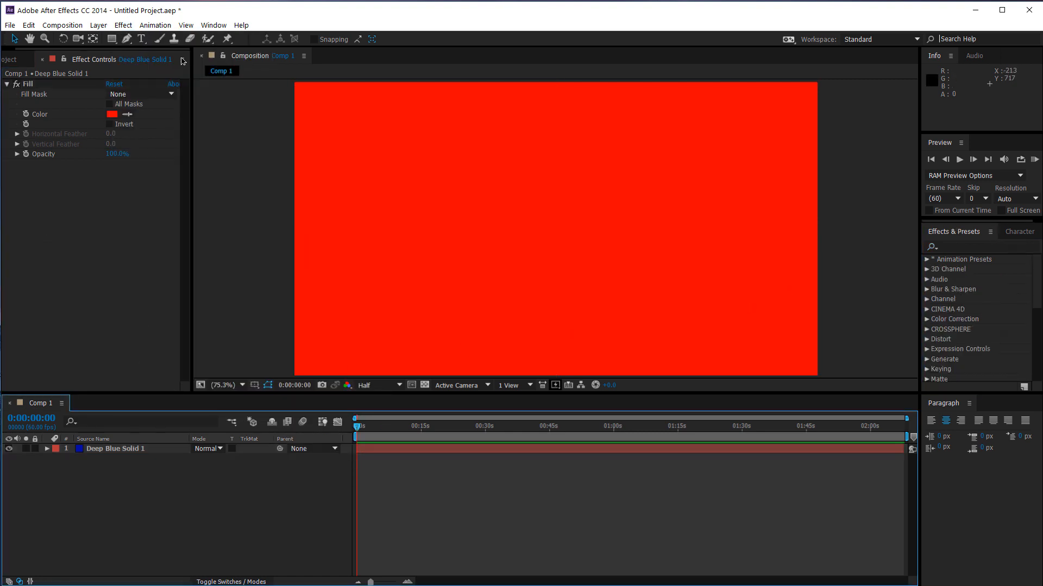
# - Show the Character settings in place of Effects & Presets
pyautogui.click(214, 25)
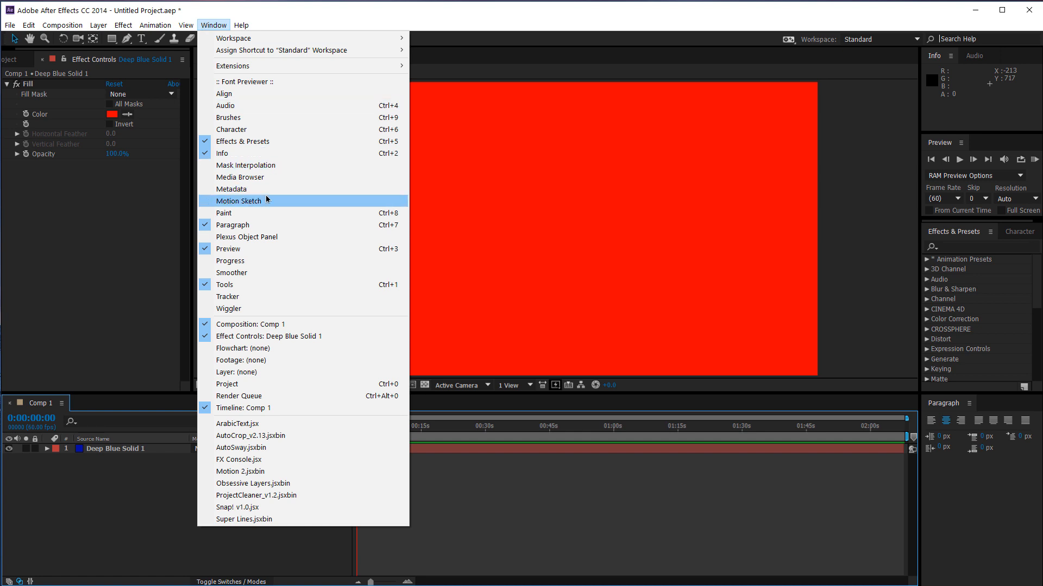
pyautogui.click(238, 131)
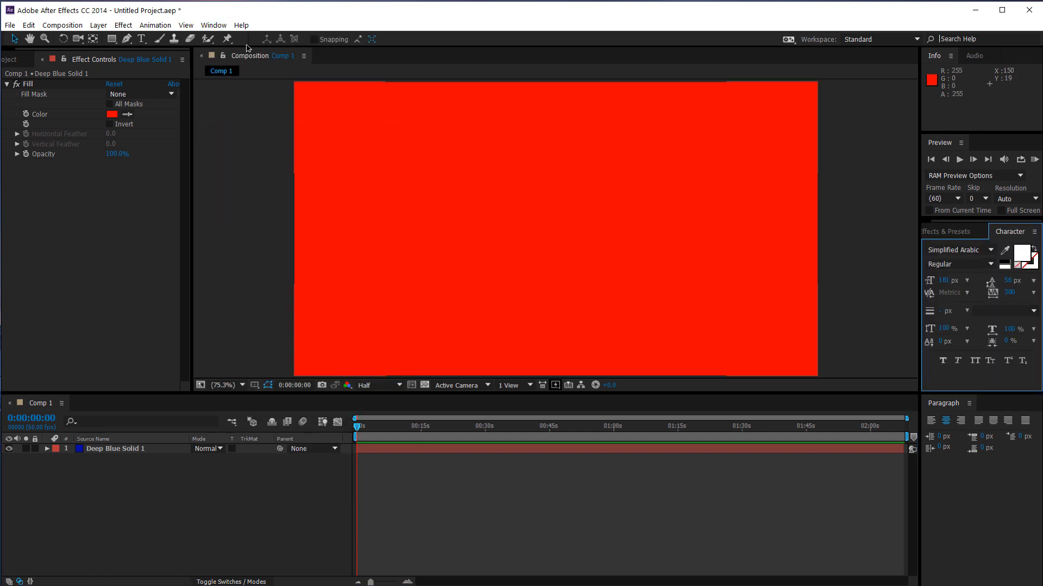
pyautogui.click(226, 24)
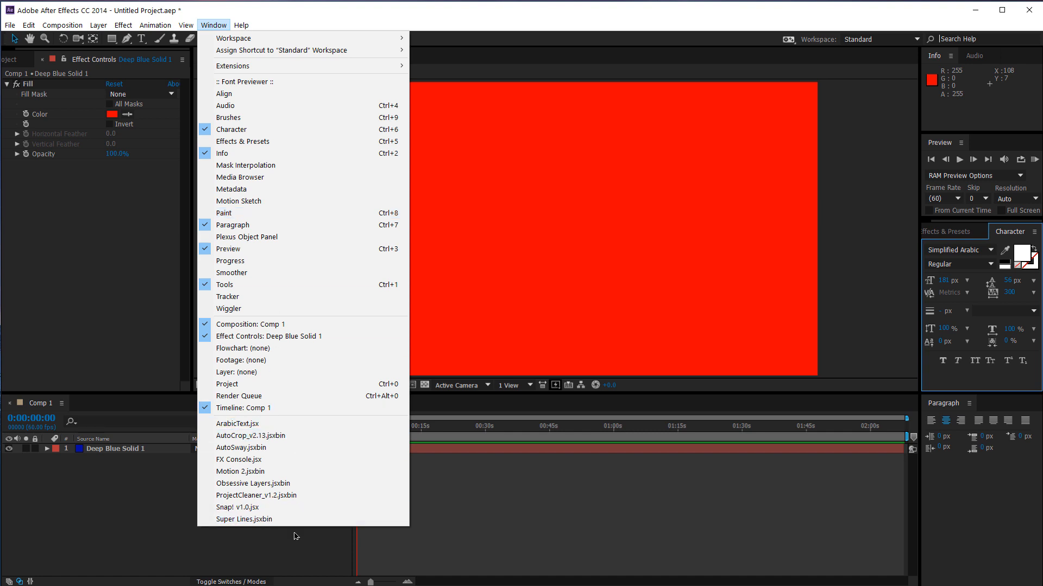
pyautogui.moveTo(391, 73)
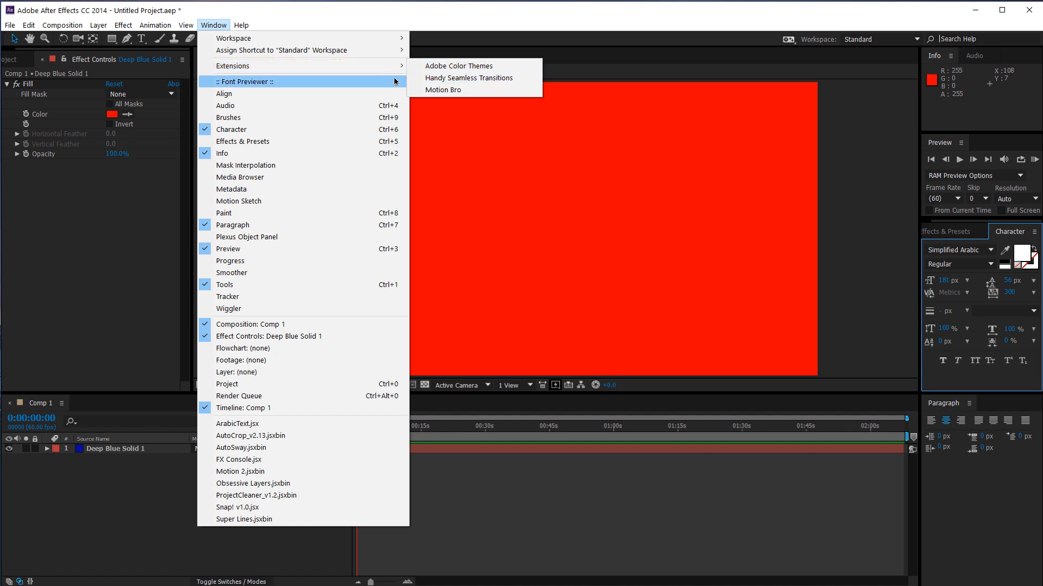
pyautogui.click(222, 27)
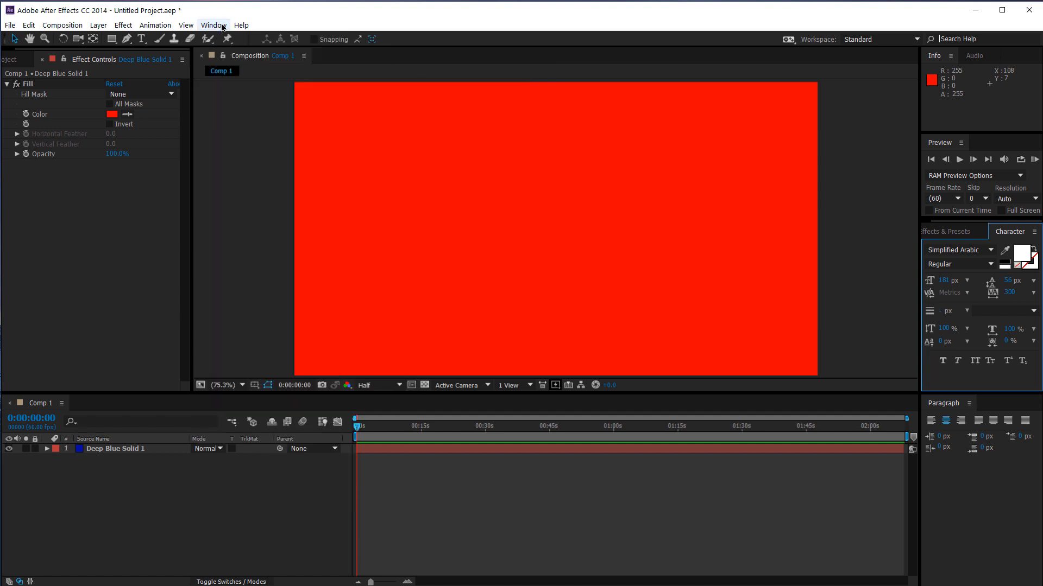
pyautogui.click(140, 207)
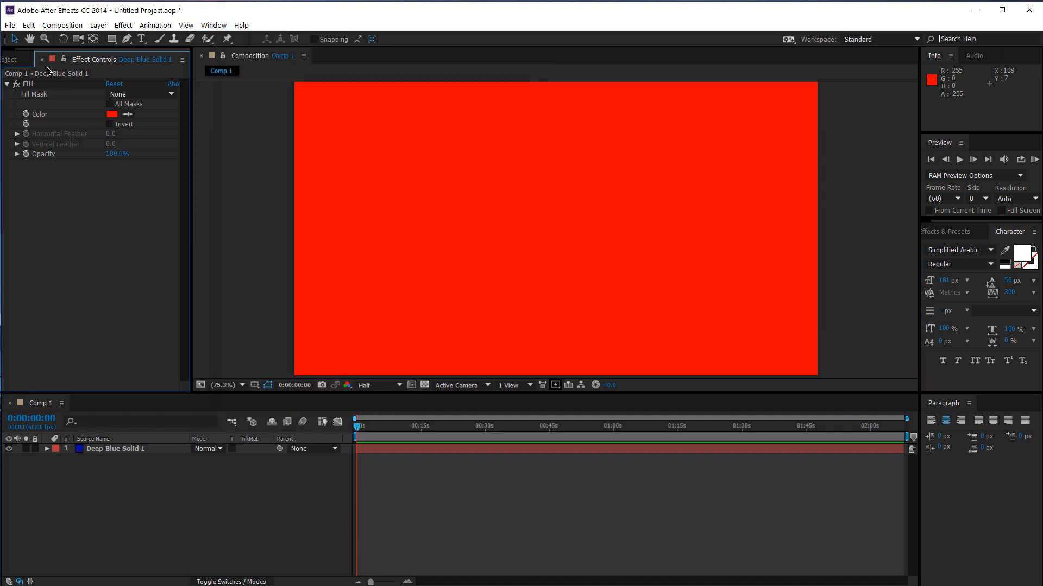
# - Add a text layer reading "dsfqsdfq" across the upper half of the composition and finish text editing
pyautogui.click(141, 39)
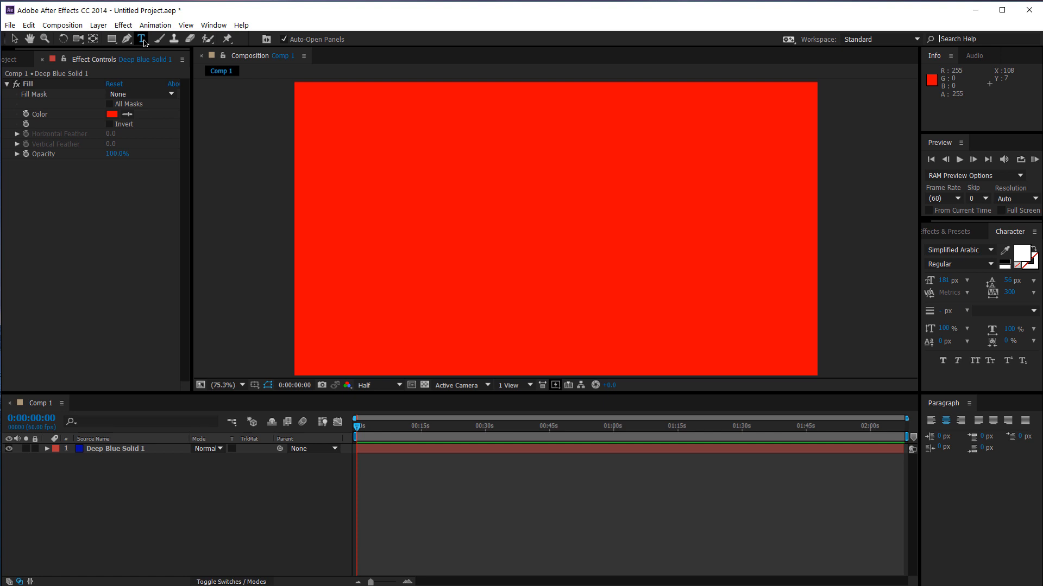
pyautogui.click(506, 213)
pyautogui.write('dsf')
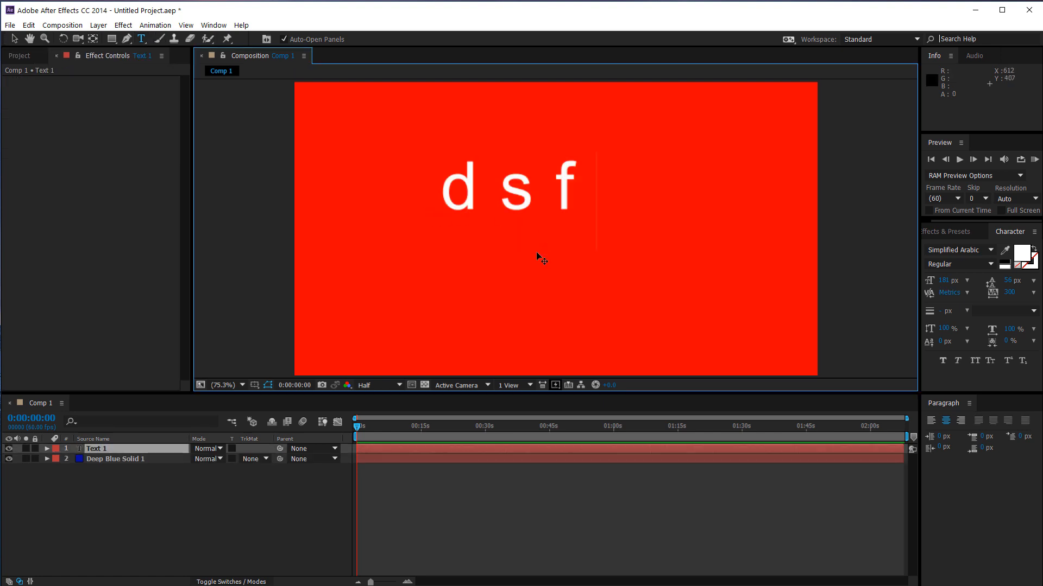
pyautogui.write('qsdfq')
pyautogui.click(244, 572)
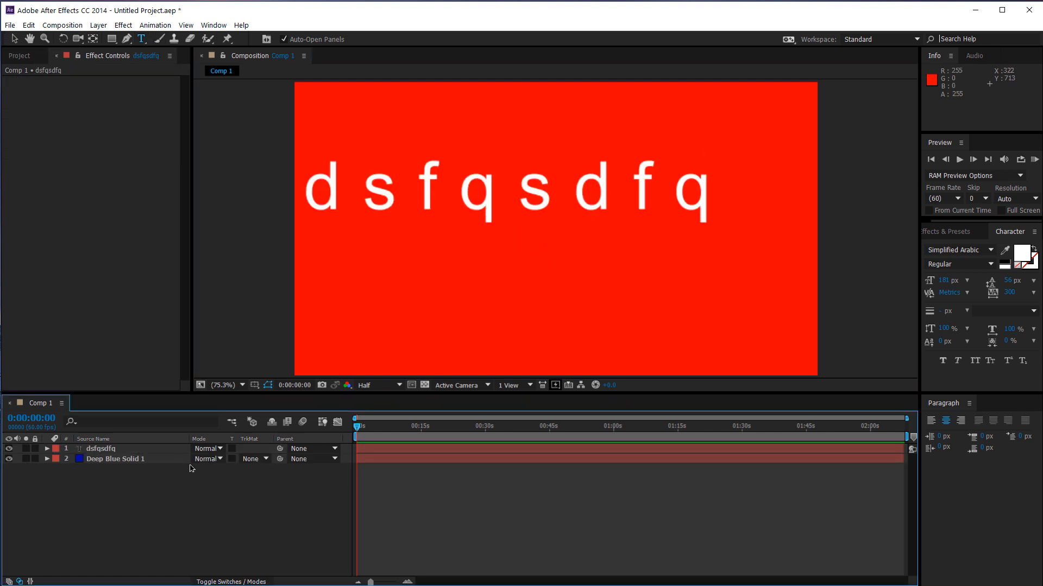
# - Draw a rectangle with the Rectangle tool over the third and fourth letters of the text
pyautogui.click(113, 41)
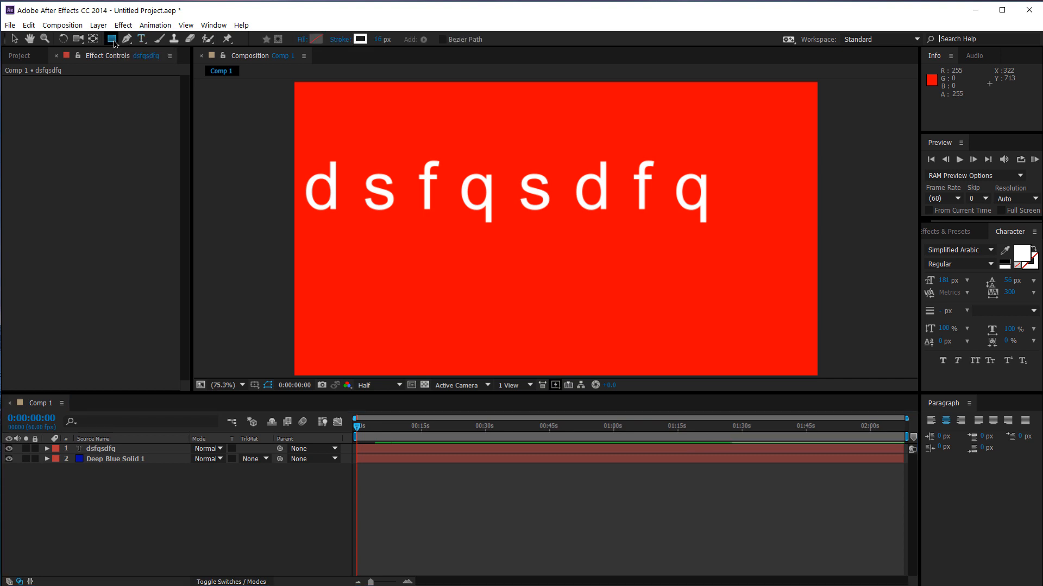
pyautogui.moveTo(112, 39); pyautogui.dragTo(163, 39)
pyautogui.click(163, 40)
pyautogui.moveTo(427, 143); pyautogui.dragTo(534, 238)
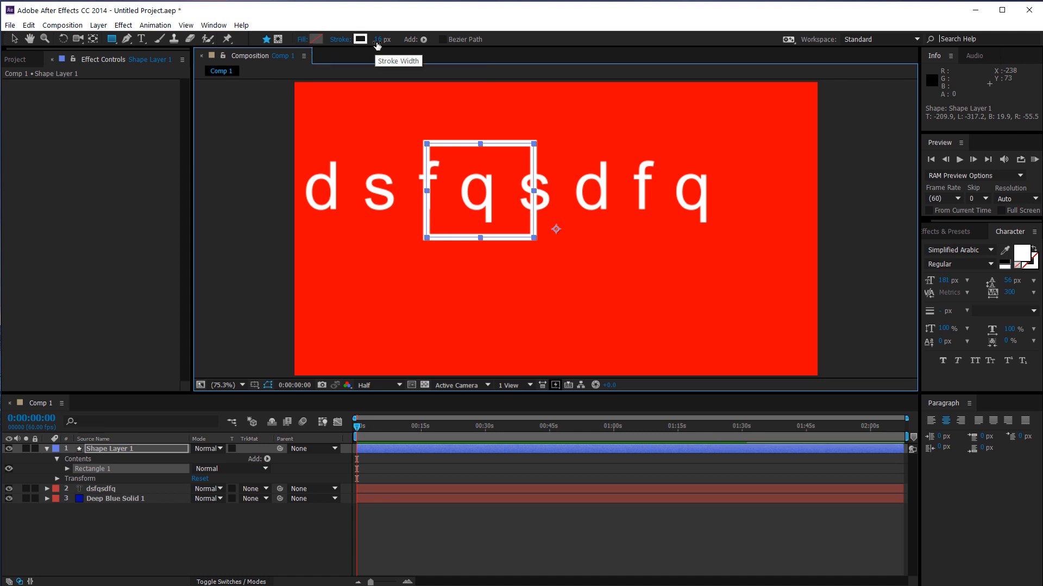
# - Keep the rectangle's stroke as a solid color and give the rectangle a solid dark red fill, 5E0000
pyautogui.click(340, 39)
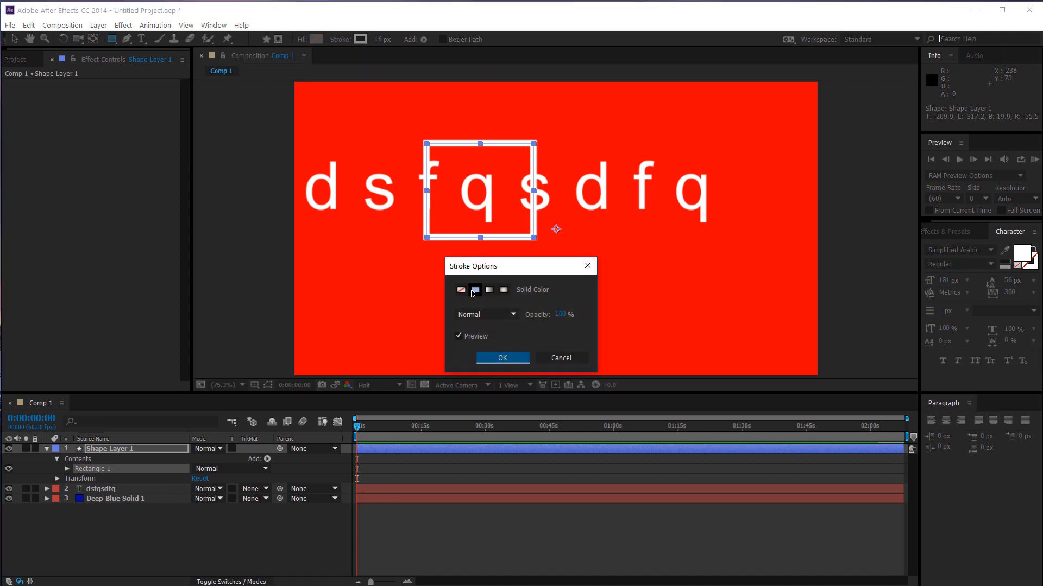
pyautogui.click(509, 359)
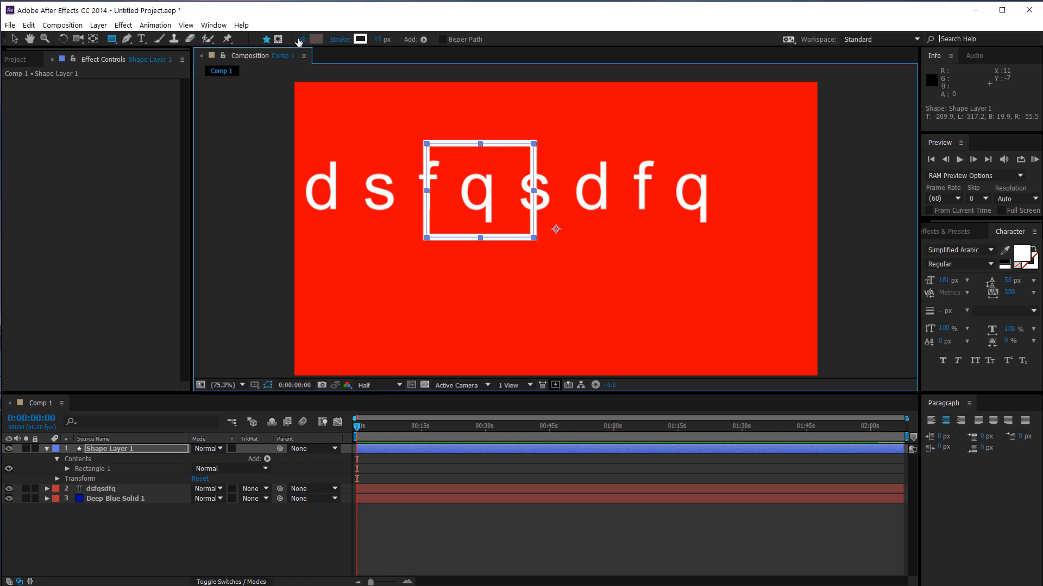
pyautogui.click(301, 41)
pyautogui.click(475, 290)
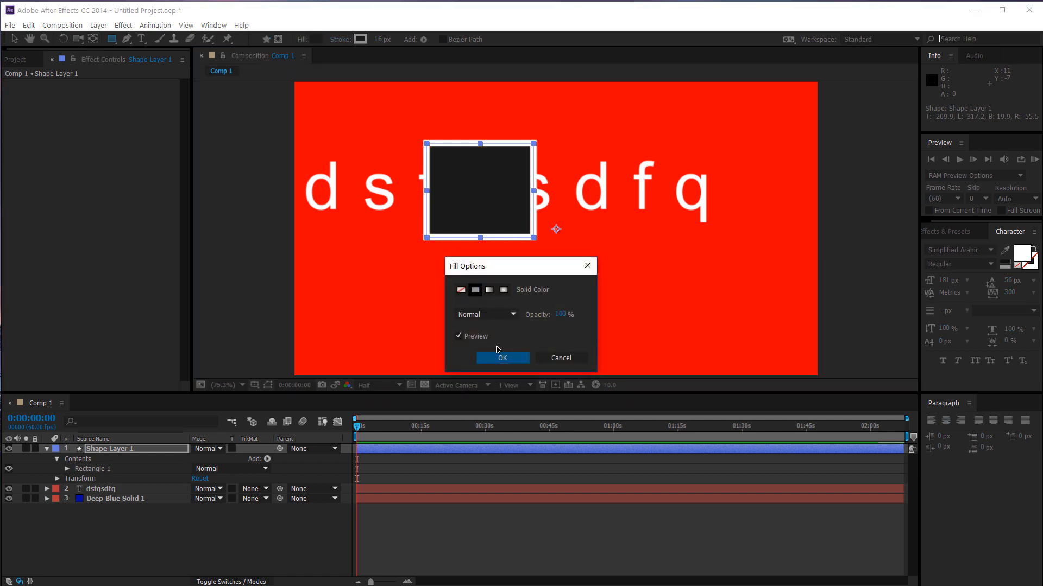
pyautogui.click(502, 358)
pyautogui.click(315, 39)
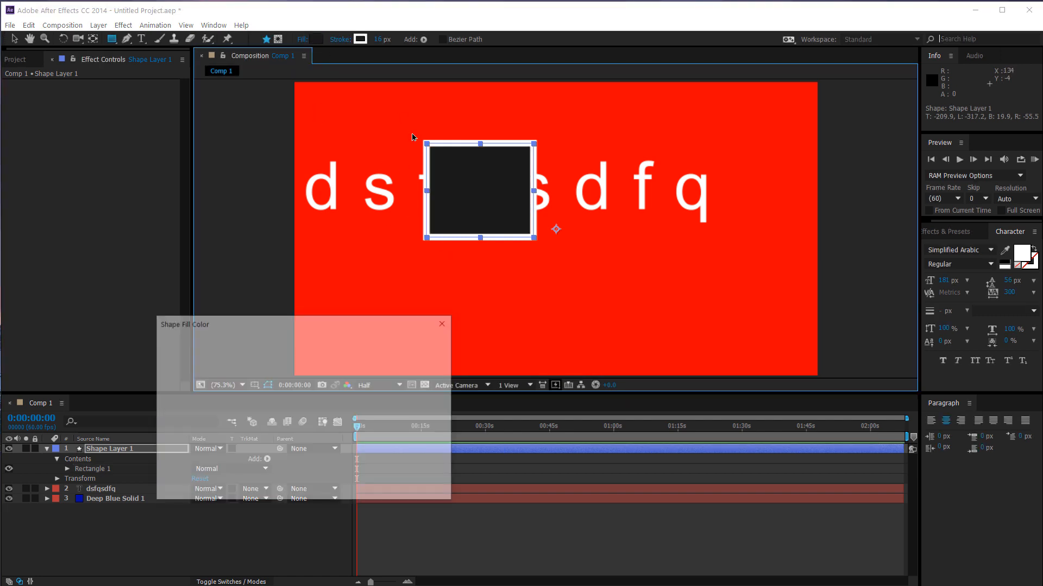
pyautogui.moveTo(271, 354); pyautogui.dragTo(312, 436)
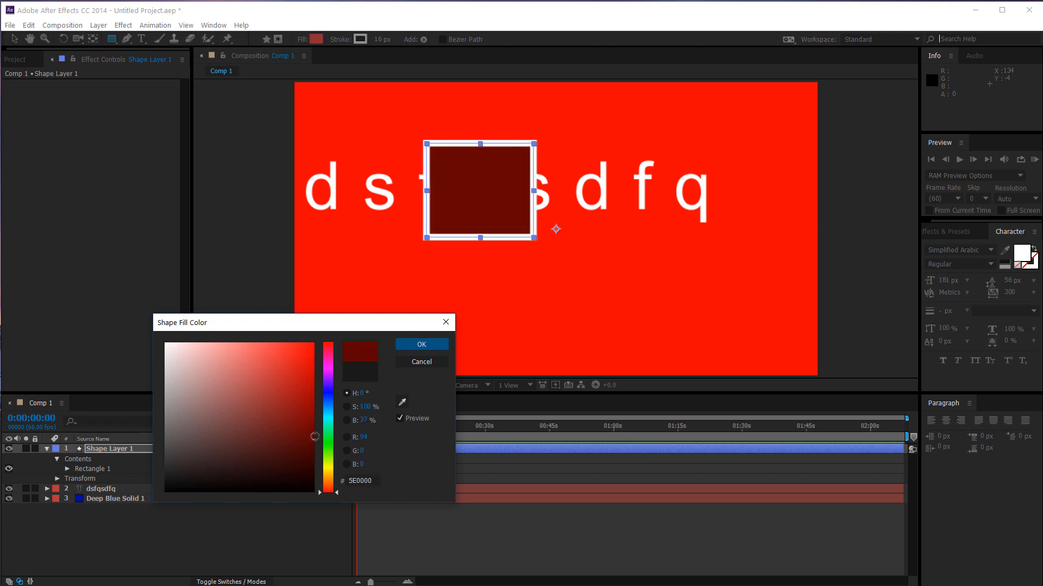
pyautogui.click(421, 344)
# - Draw a closed four-point shape with the Pen tool below the text on the rectangle's shape layer, and deselect the layer
pyautogui.click(127, 40)
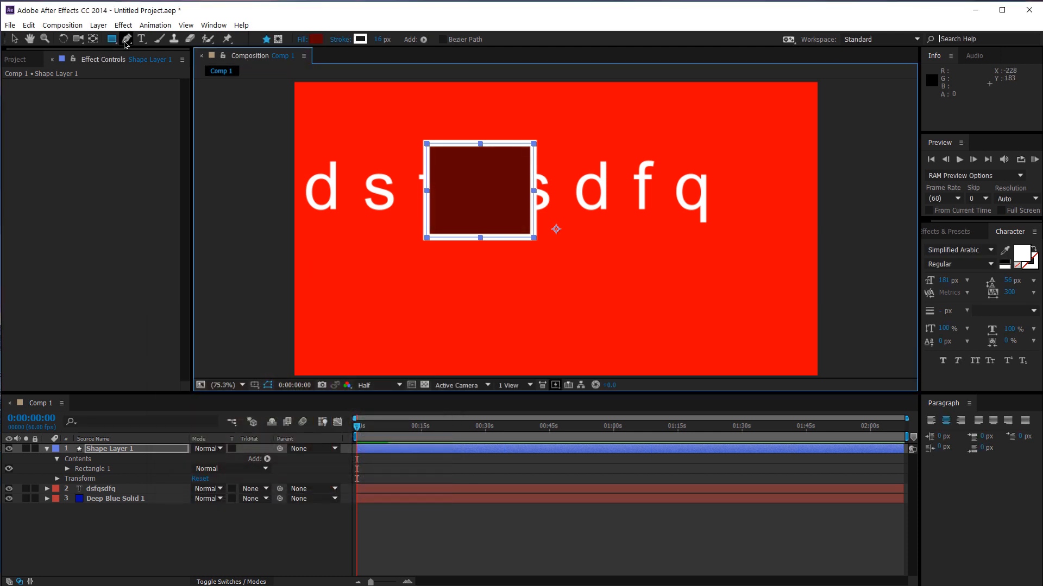
pyautogui.click(575, 328)
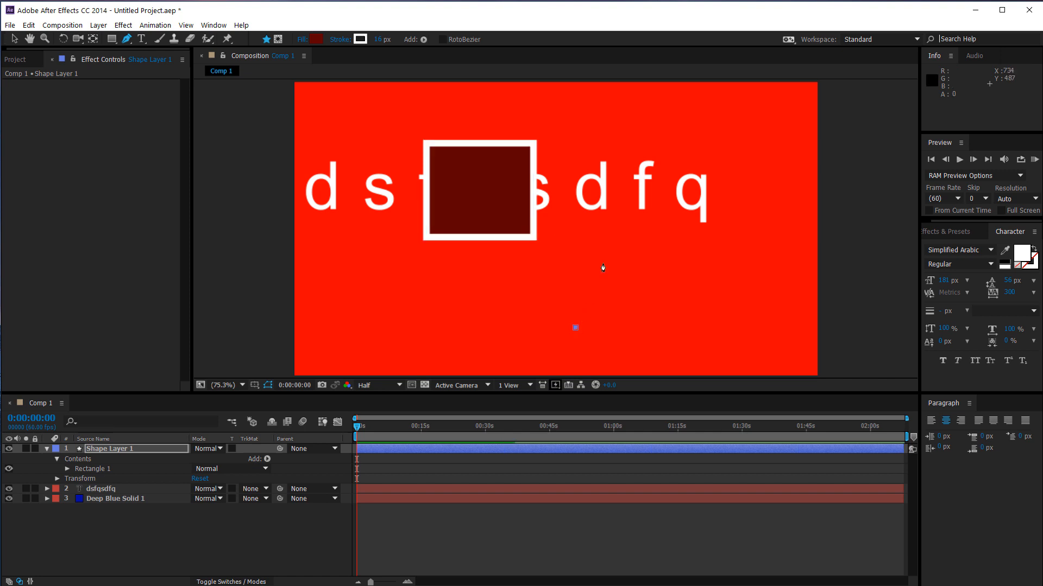
pyautogui.click(606, 261)
pyautogui.click(683, 330)
pyautogui.click(582, 357)
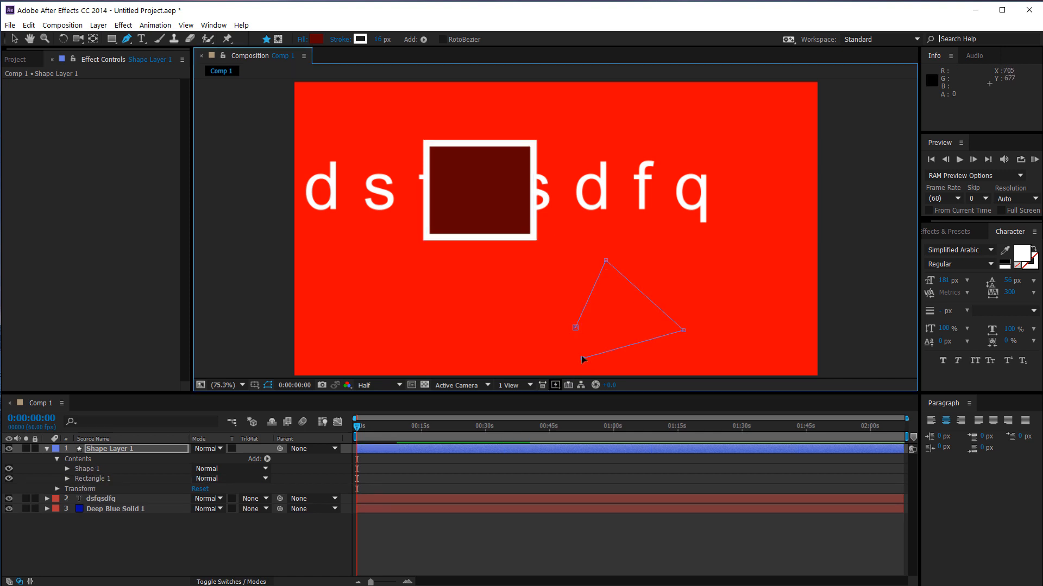
pyautogui.click(575, 328)
pyautogui.click(167, 553)
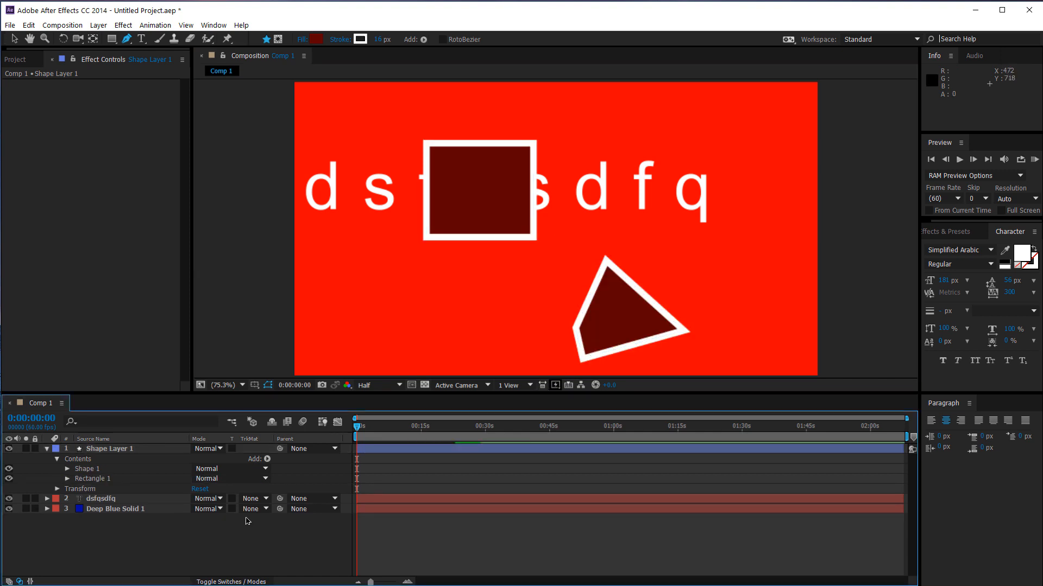
# - Draw a closed five-point Pen shape as a new shape layer in the composition's lower left area, and deselect it
pyautogui.click(407, 294)
pyautogui.click(460, 302)
pyautogui.click(484, 340)
pyautogui.click(355, 359)
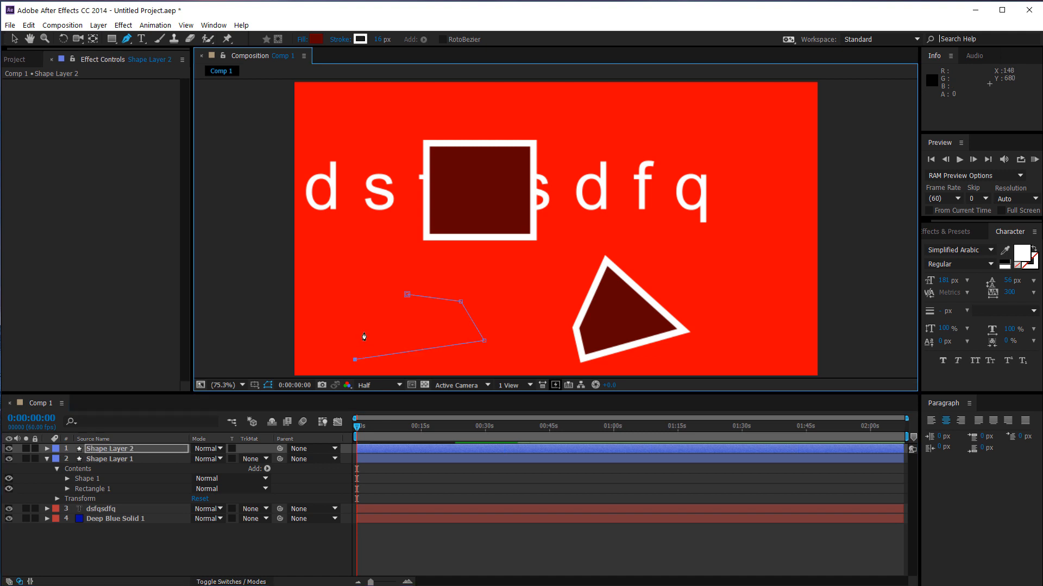
pyautogui.click(369, 294)
pyautogui.click(407, 296)
pyautogui.click(171, 564)
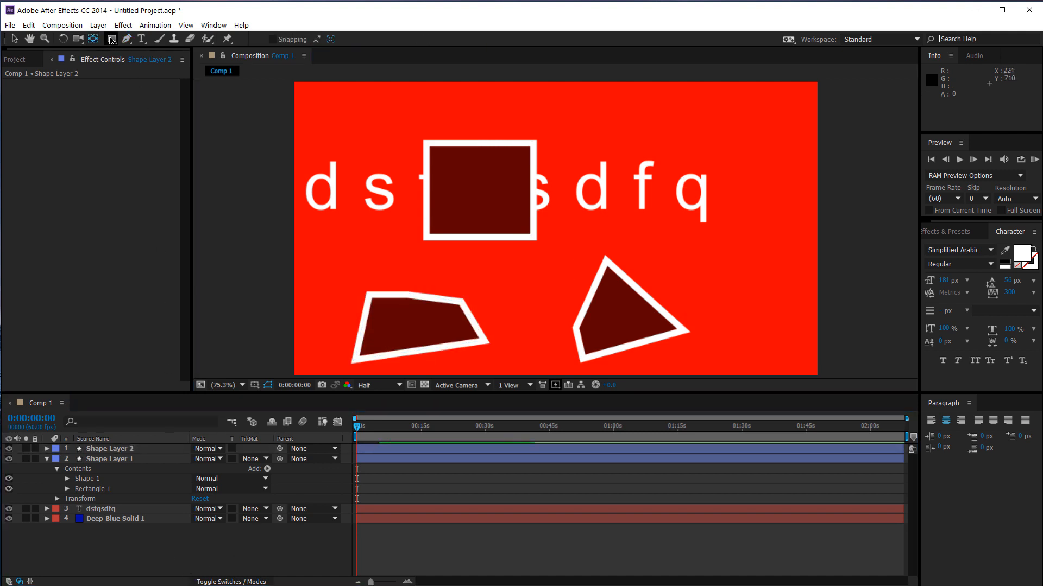
# - Move the shape layer containing the rectangle to about position 870, 336 using the Selection tool
pyautogui.click(78, 38)
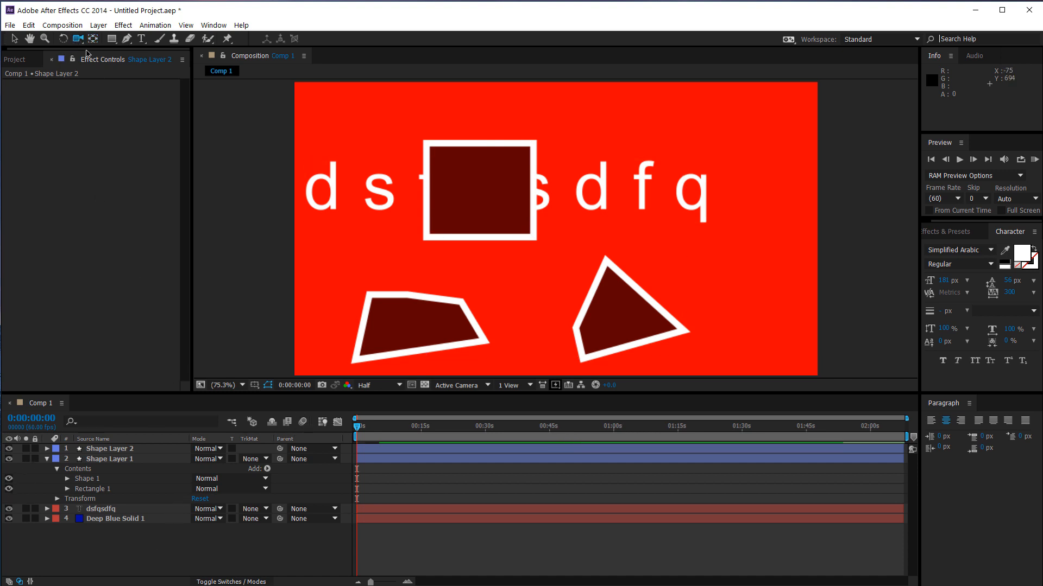
pyautogui.click(14, 39)
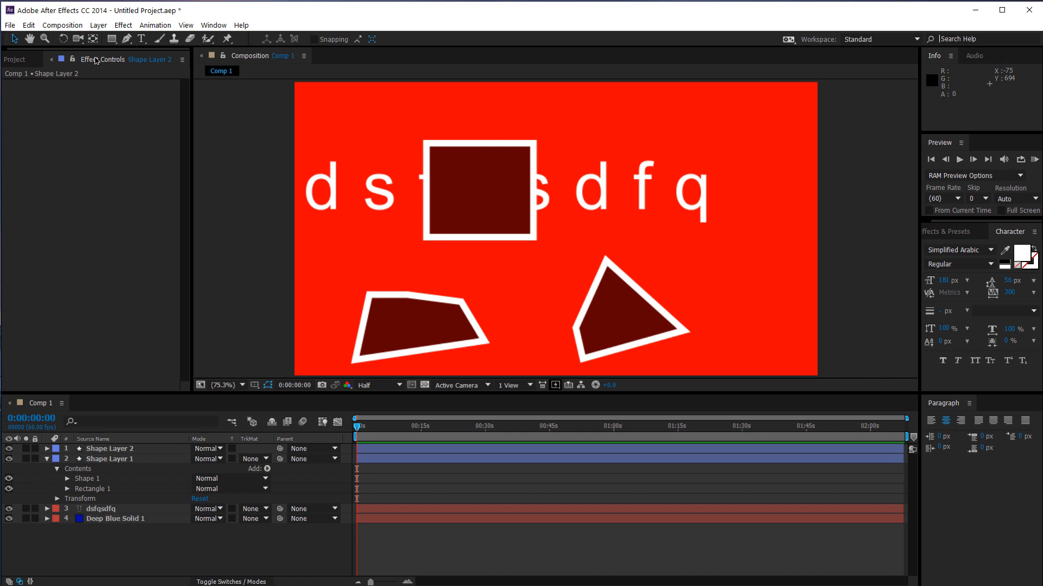
pyautogui.press('v')
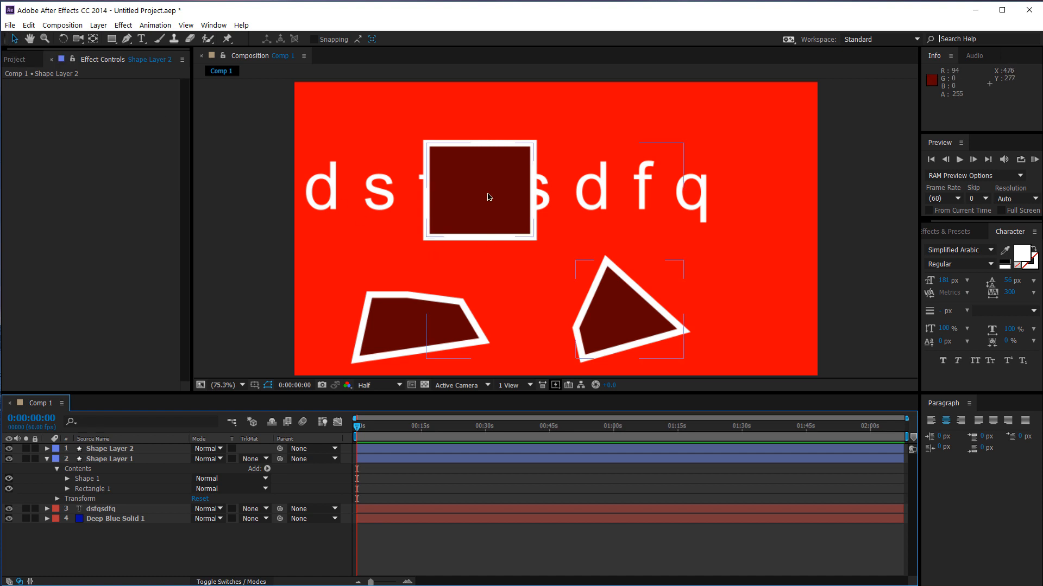
pyautogui.press('v')
pyautogui.moveTo(488, 198); pyautogui.dragTo(360, 183)
pyautogui.moveTo(454, 215)
pyautogui.mouseDown()
pyautogui.moveTo(508, 153)
pyautogui.moveTo(584, 168)
pyautogui.moveTo(573, 175)
pyautogui.moveTo(579, 186)
pyautogui.mouseUp()
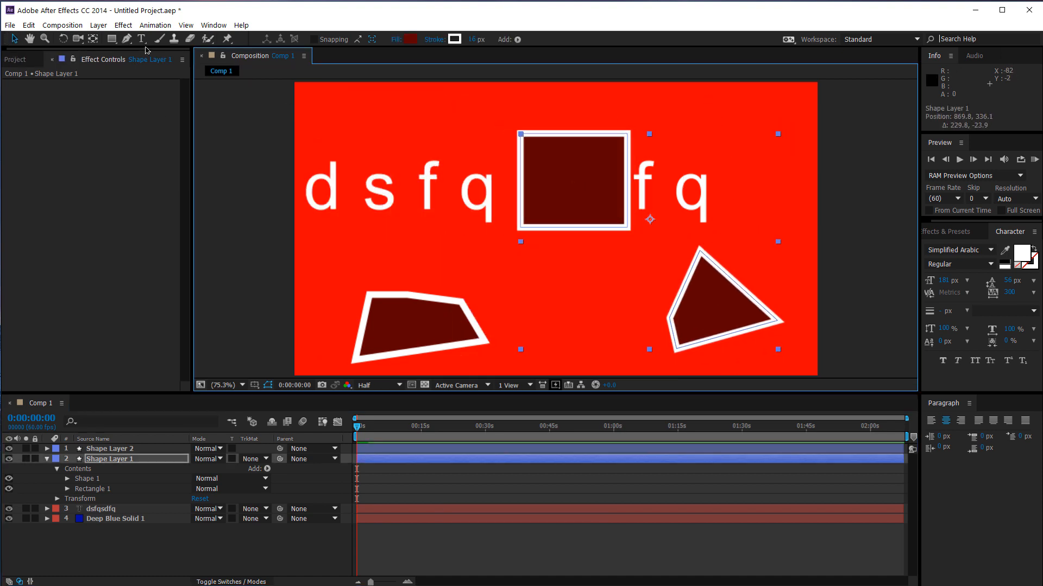
# - Switch to the Roto Brush tool, then collapse the properties of Shape Layer 1 and deselect it
pyautogui.click(129, 40)
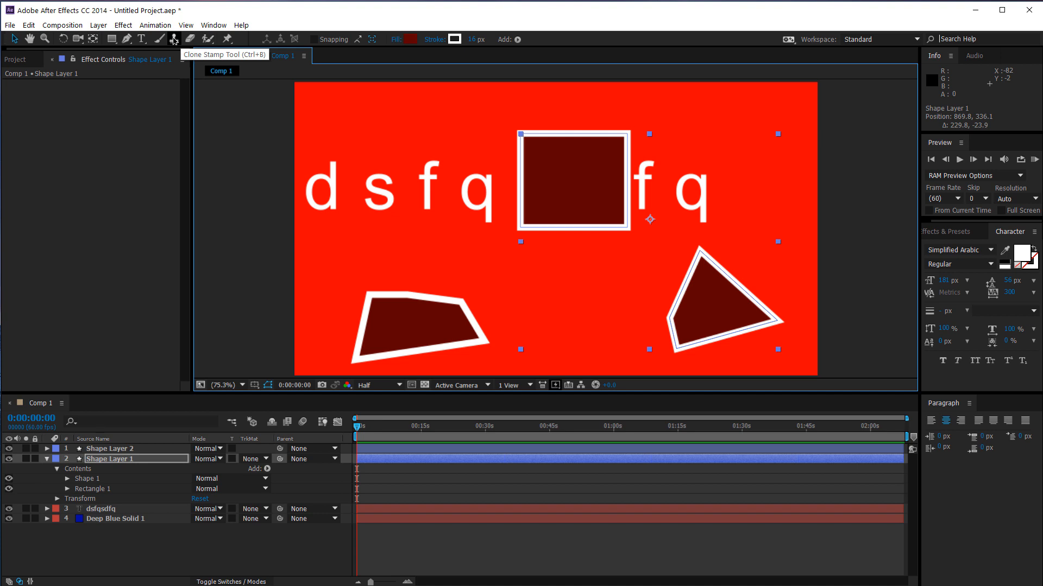
pyautogui.click(207, 39)
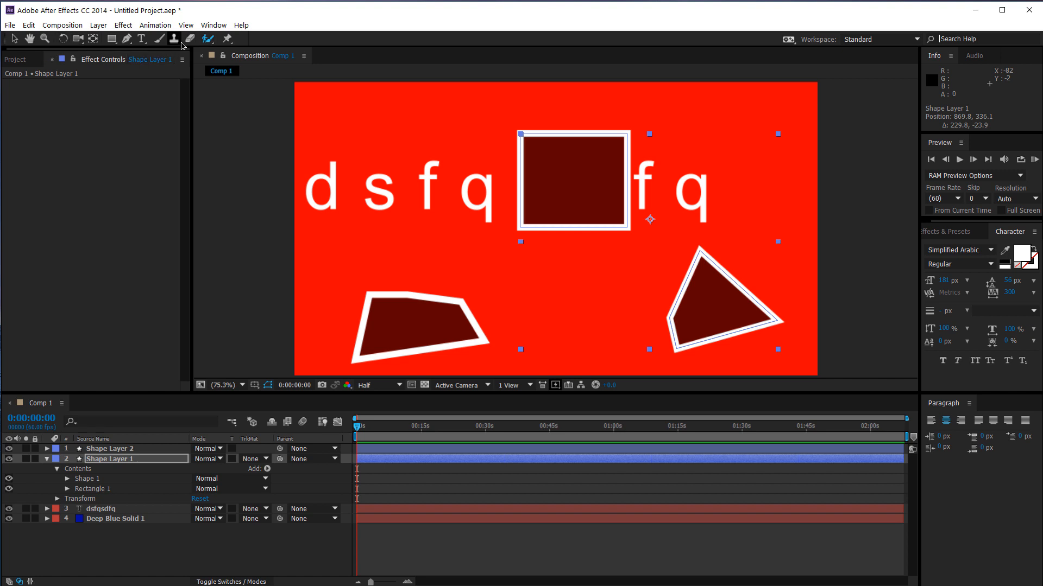
pyautogui.click(47, 459)
pyautogui.click(154, 535)
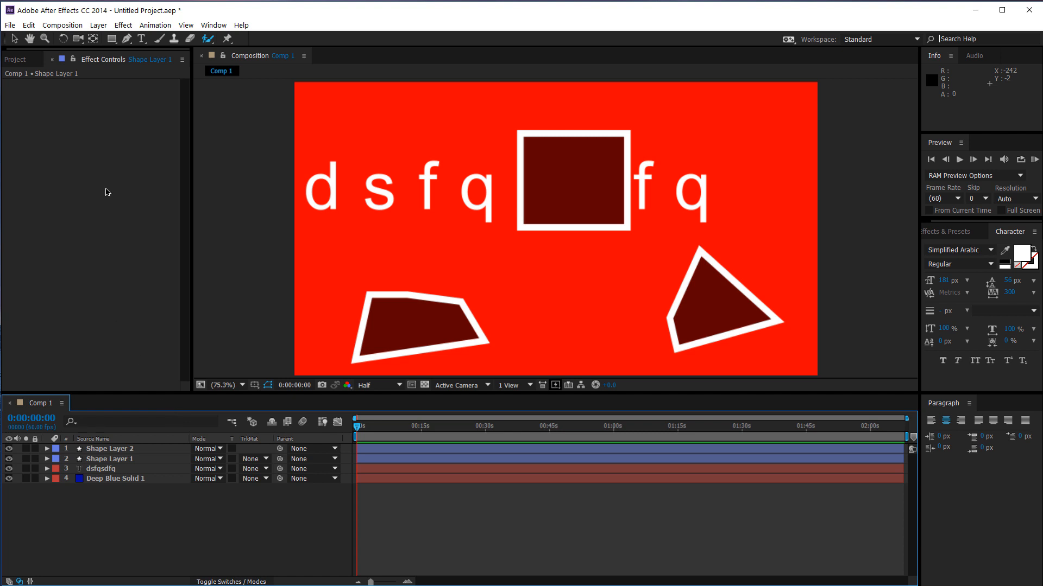
# - Show the project items and delete both Comp 1 and the Solids folder
pyautogui.click(16, 64)
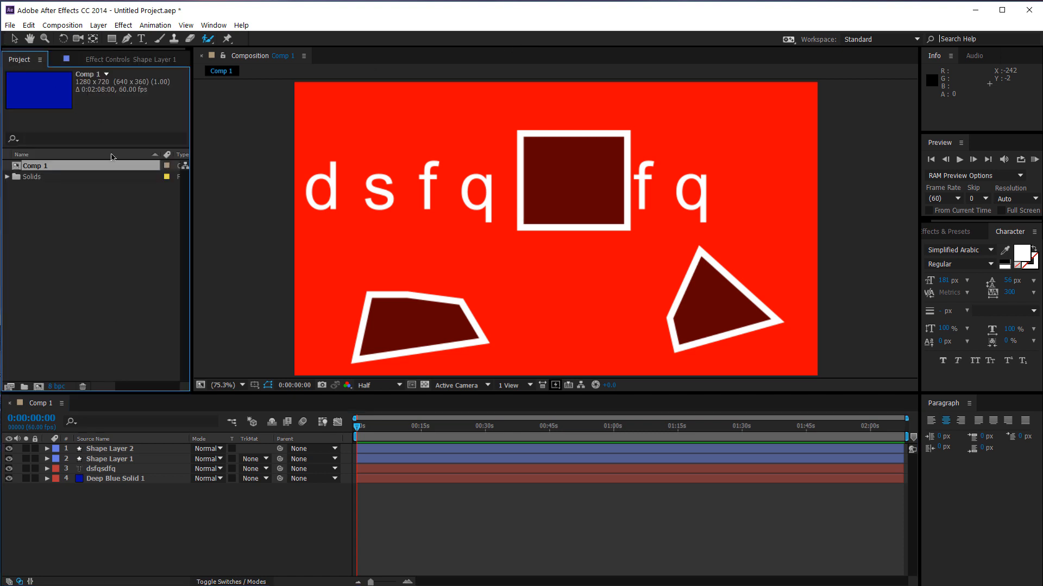
pyautogui.moveTo(55, 235); pyautogui.dragTo(36, 167)
pyautogui.press('Delete')
pyautogui.press('Return')
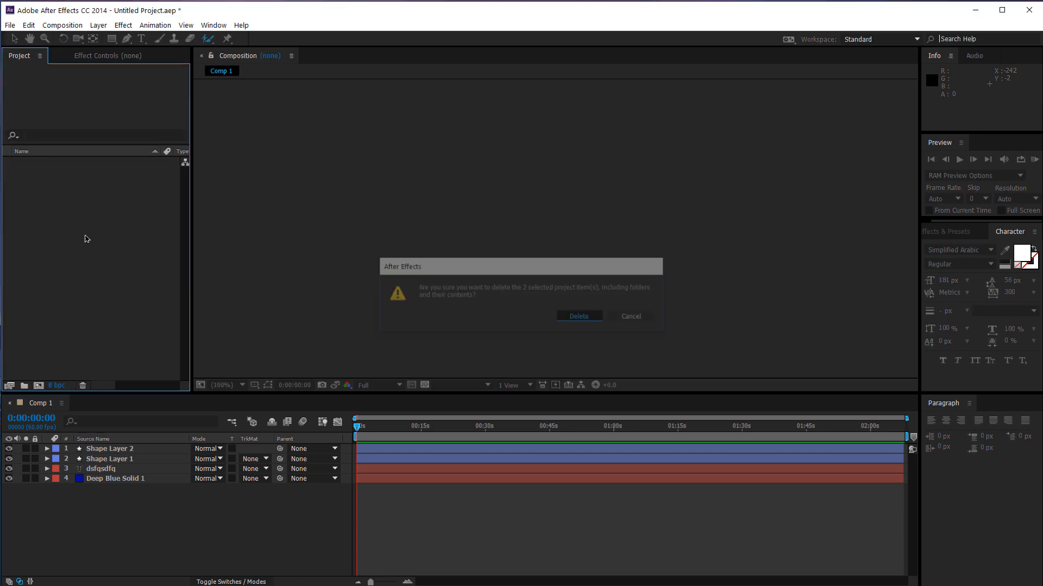
# - Create a new 1280 x 720 composition at 60 fps with the offered settings
pyautogui.rightClick(60, 210)
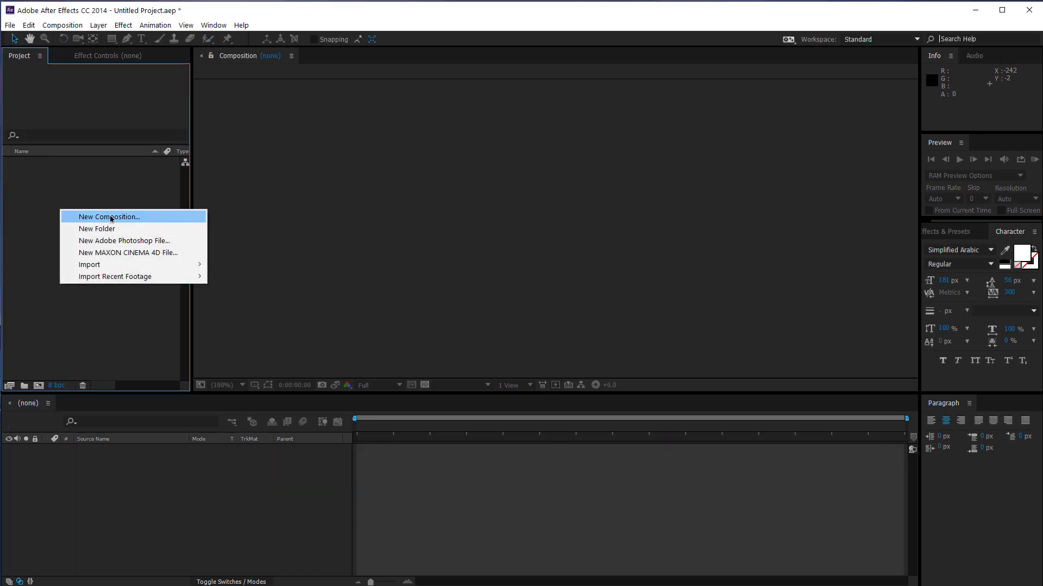
pyautogui.click(87, 174)
pyautogui.rightClick(86, 175)
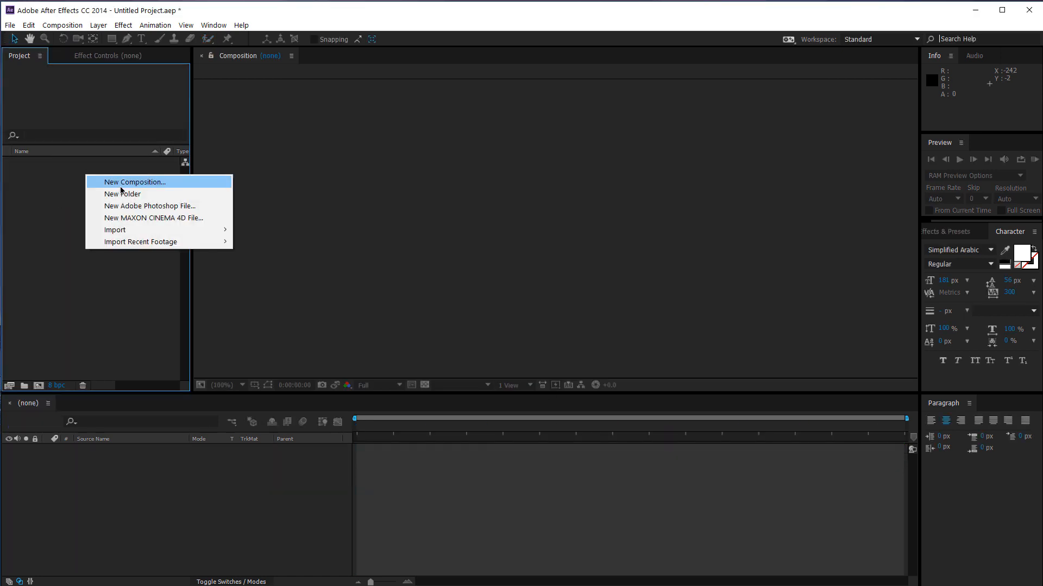
pyautogui.click(63, 187)
pyautogui.click(30, 25)
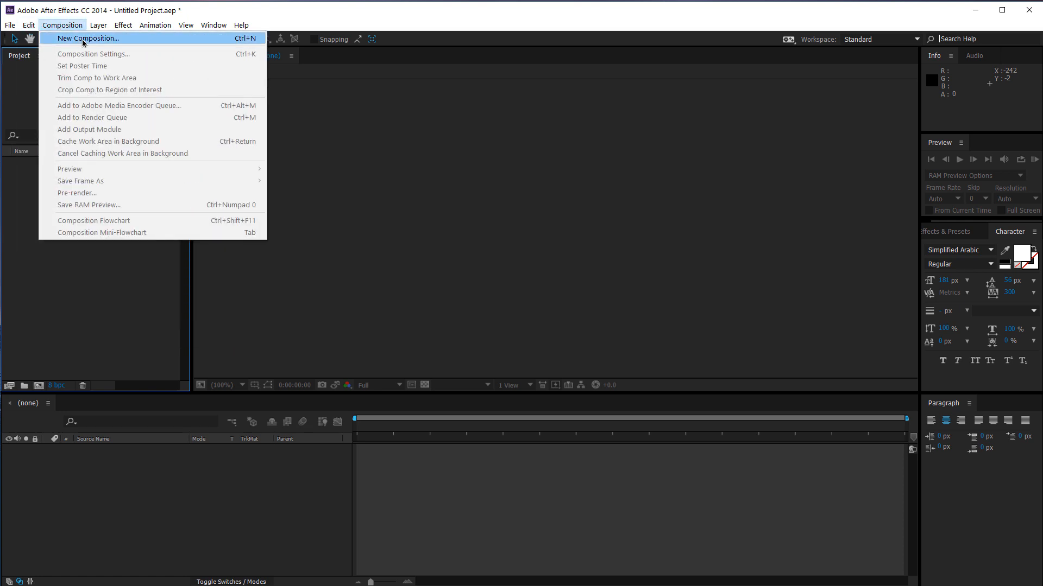
pyautogui.click(83, 38)
pyautogui.click(429, 524)
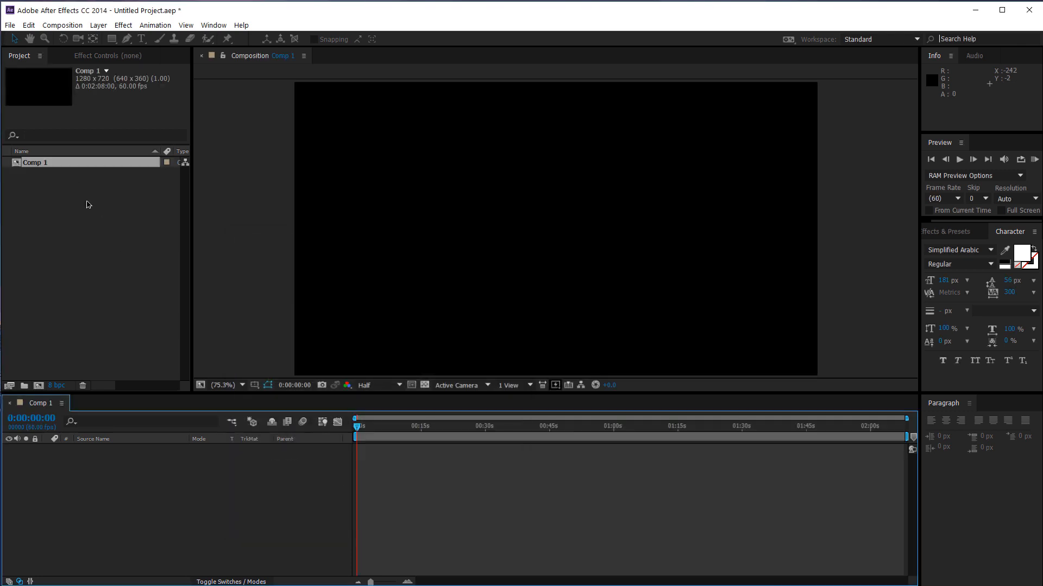
# - Create a new project folder with the default name and move Comp 1 into it
pyautogui.click(84, 243)
pyautogui.click(33, 163)
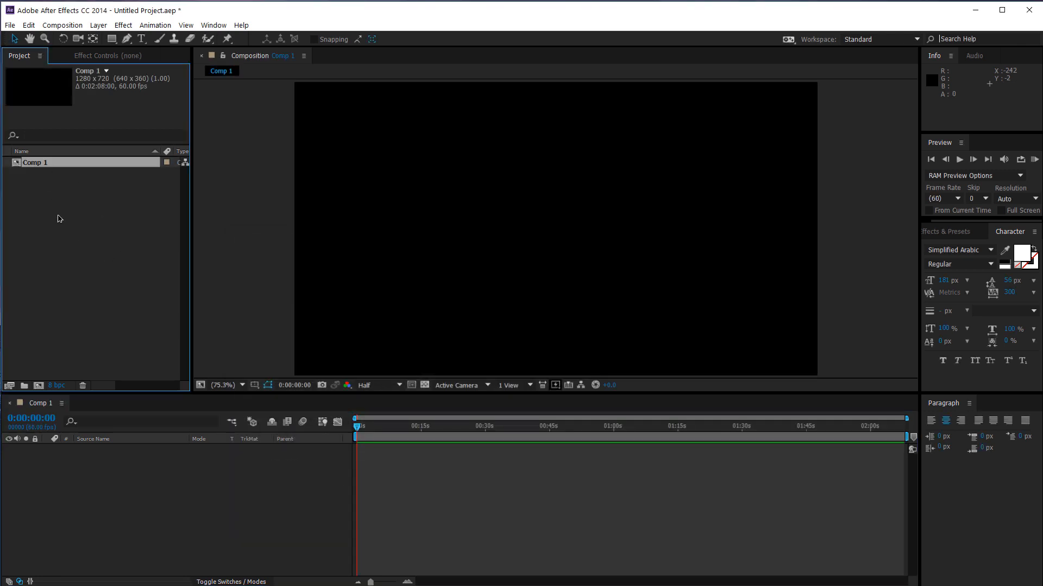
pyautogui.click(24, 386)
pyautogui.click(44, 230)
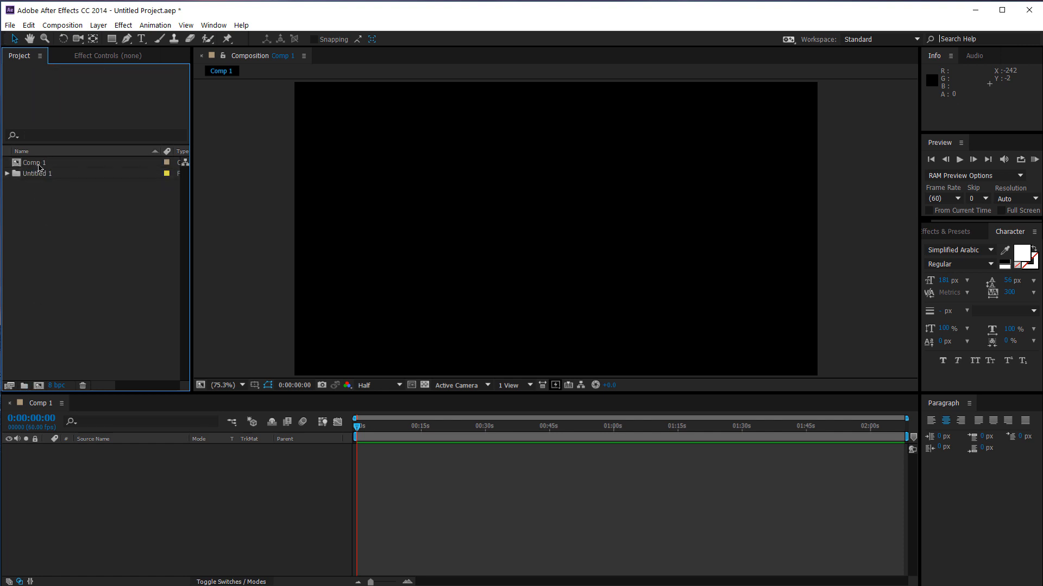
pyautogui.moveTo(40, 168); pyautogui.dragTo(47, 177)
pyautogui.click(46, 167)
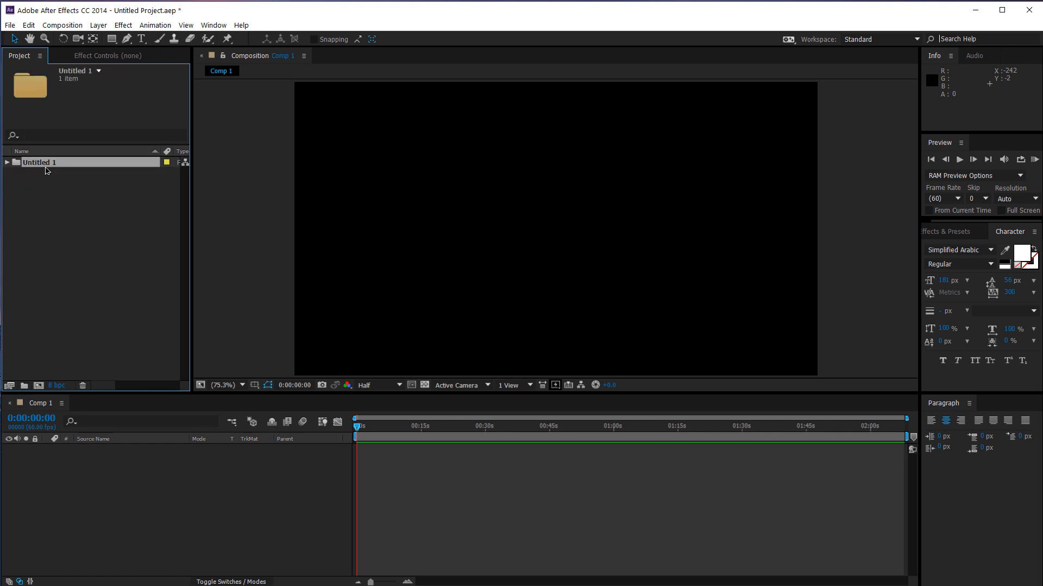
# - Set the project's color depth to 32 bpc and deselect the folder
pyautogui.keyDown('alt'); pyautogui.click(56, 386); pyautogui.keyUp('alt')
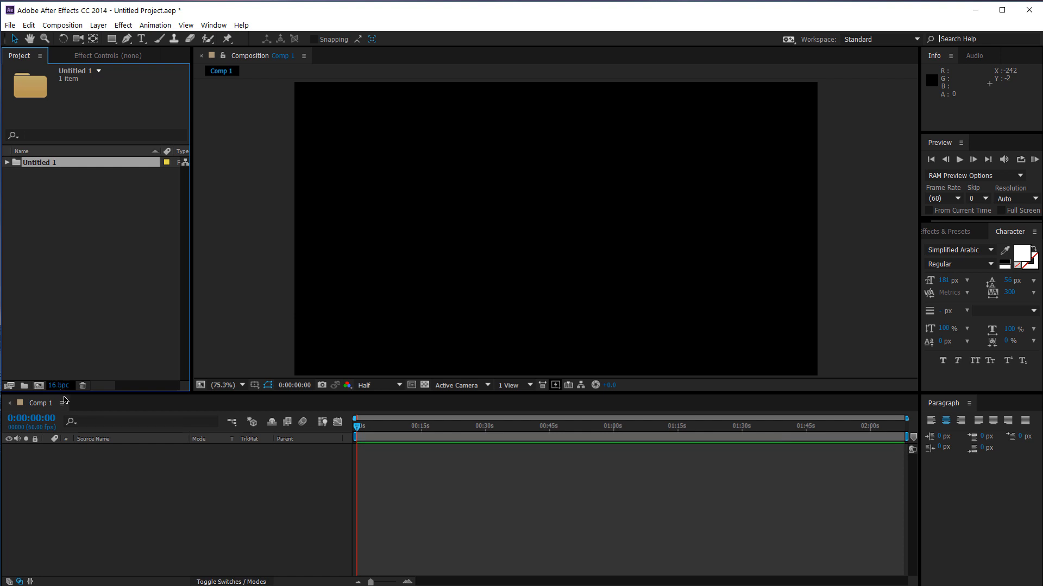
pyautogui.keyDown('alt'); pyautogui.click(59, 386); pyautogui.keyUp('alt')
pyautogui.click(83, 299)
pyautogui.click(47, 166)
pyautogui.rightClick(74, 205)
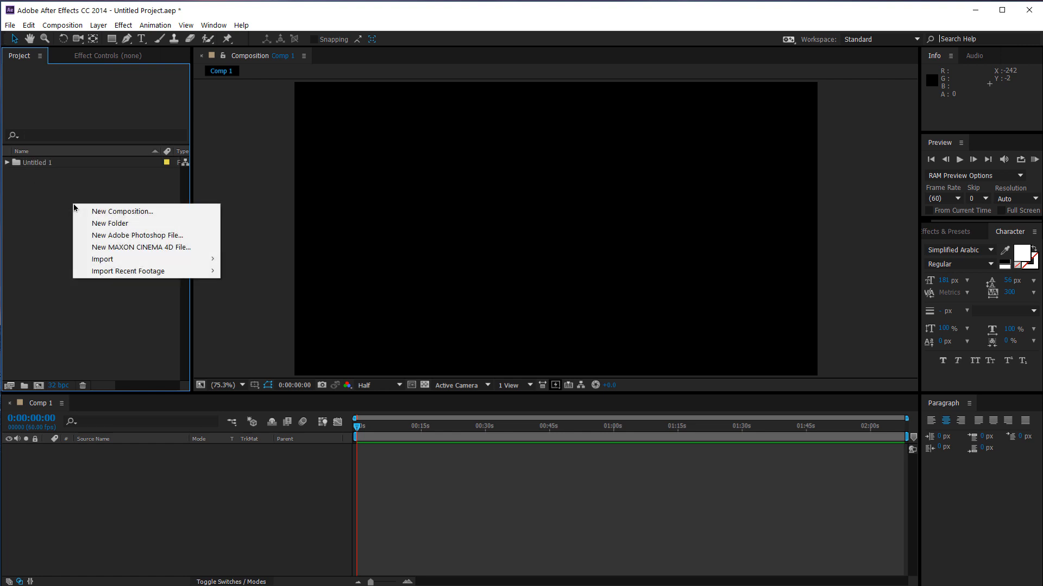
pyautogui.click(82, 516)
# - Add a spot light layer with default settings to Comp 1 and set its 2D-layer warning to Never Again
pyautogui.rightClick(92, 503)
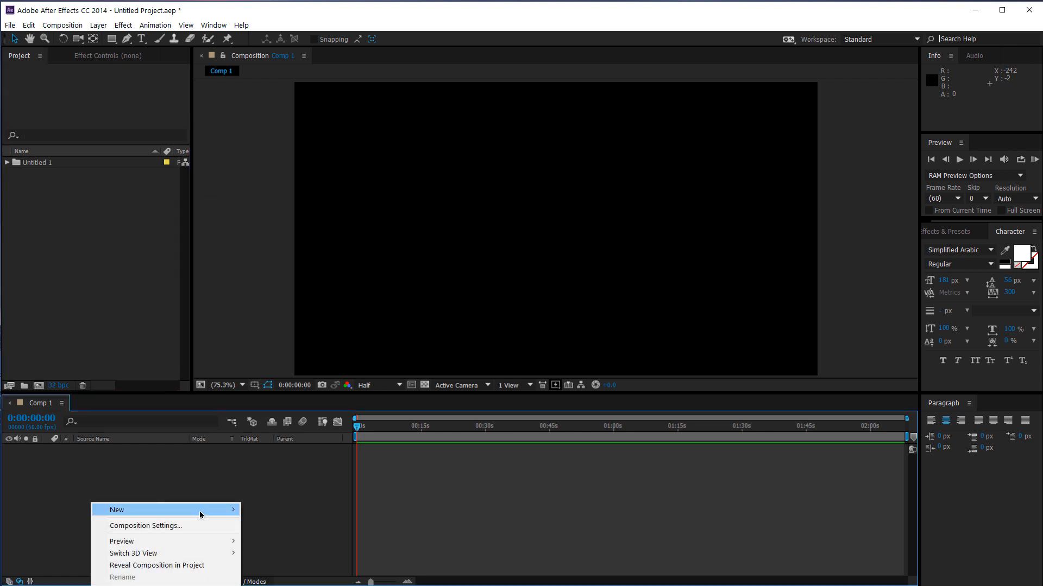
pyautogui.moveTo(200, 515)
pyautogui.click(271, 550)
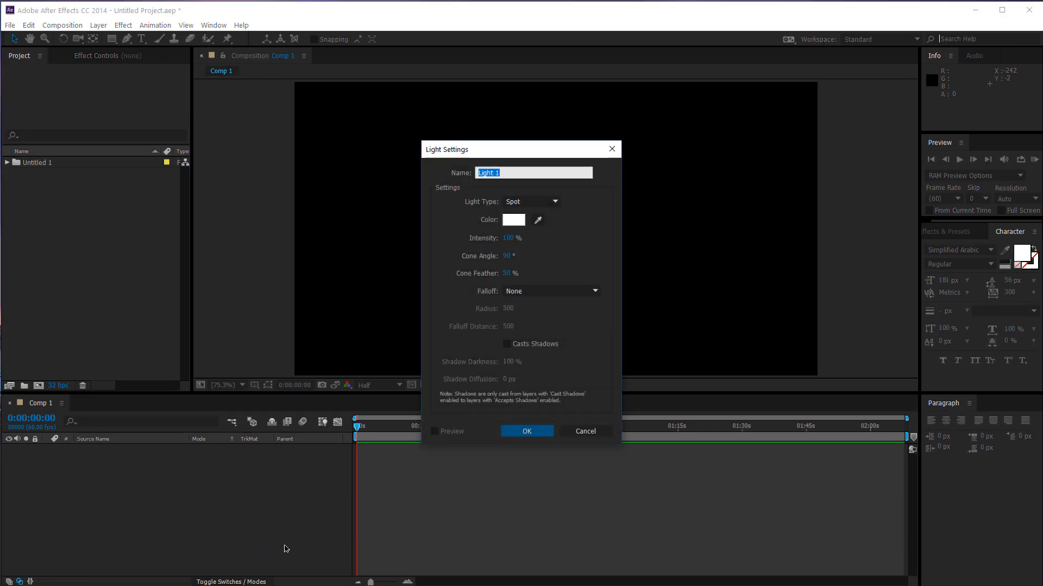
pyautogui.press('Return')
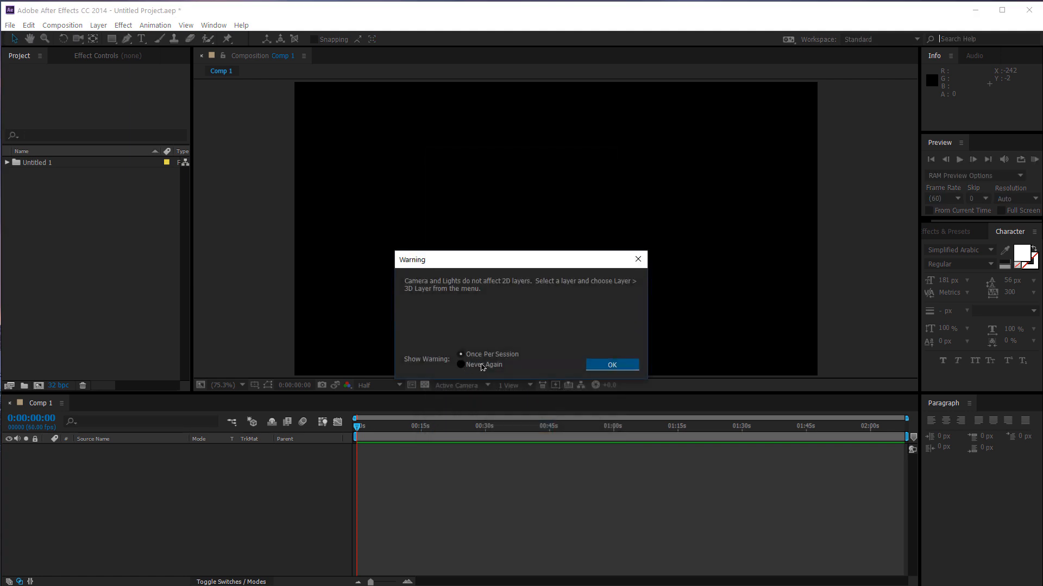
pyautogui.click(481, 365)
pyautogui.click(611, 365)
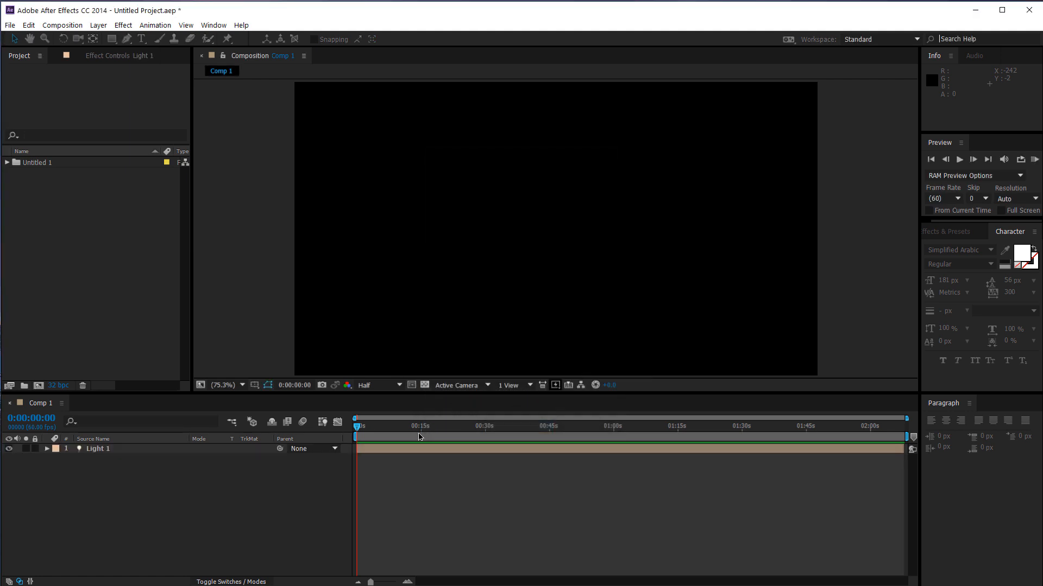
# - Delete the light layer from Comp 1 and set the project's color depth to 8 bpc
pyautogui.rightClick(132, 470)
pyautogui.click(124, 452)
pyautogui.press('Delete')
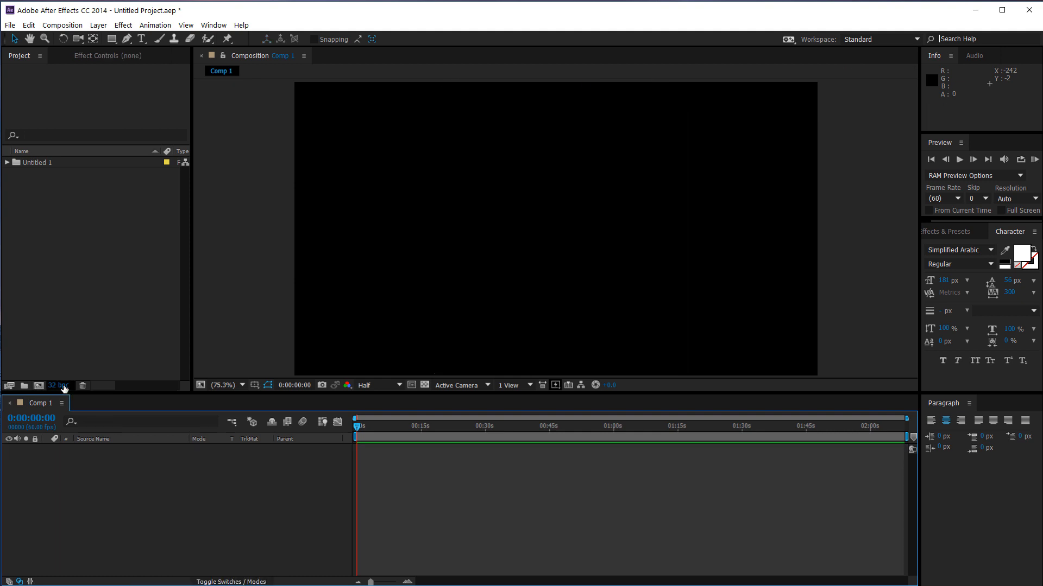
pyautogui.click(63, 387)
# - Add a new deep blue solid layer to Comp 1 with the offered settings
pyautogui.rightClick(111, 481)
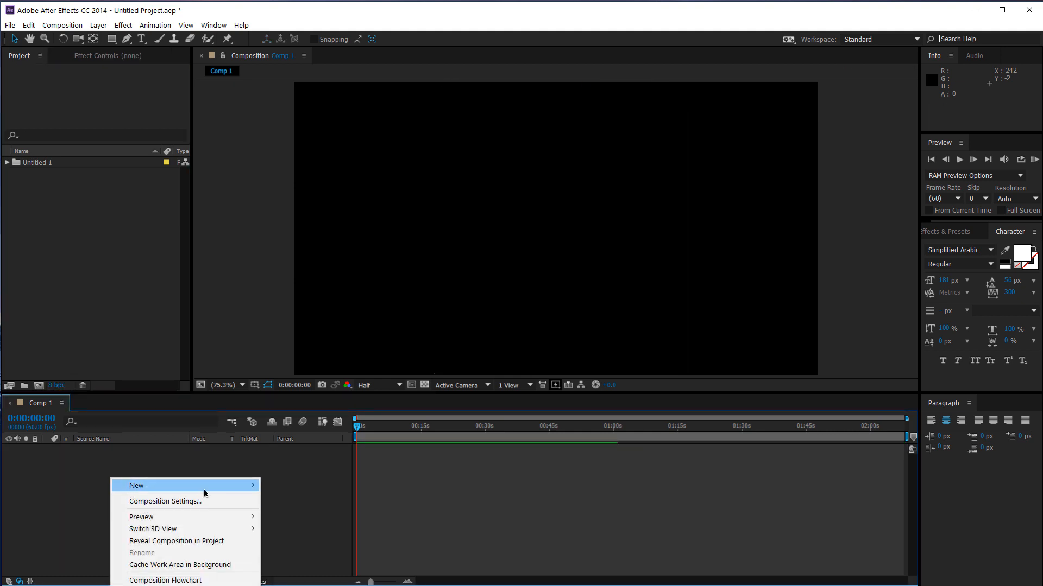
pyautogui.moveTo(204, 492)
pyautogui.click(335, 515)
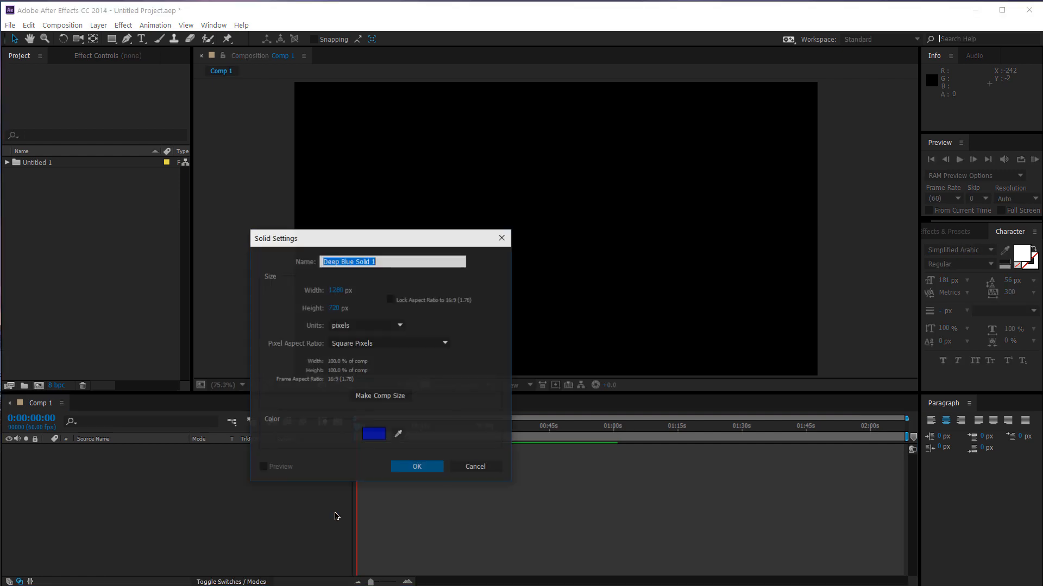
pyautogui.press('Return')
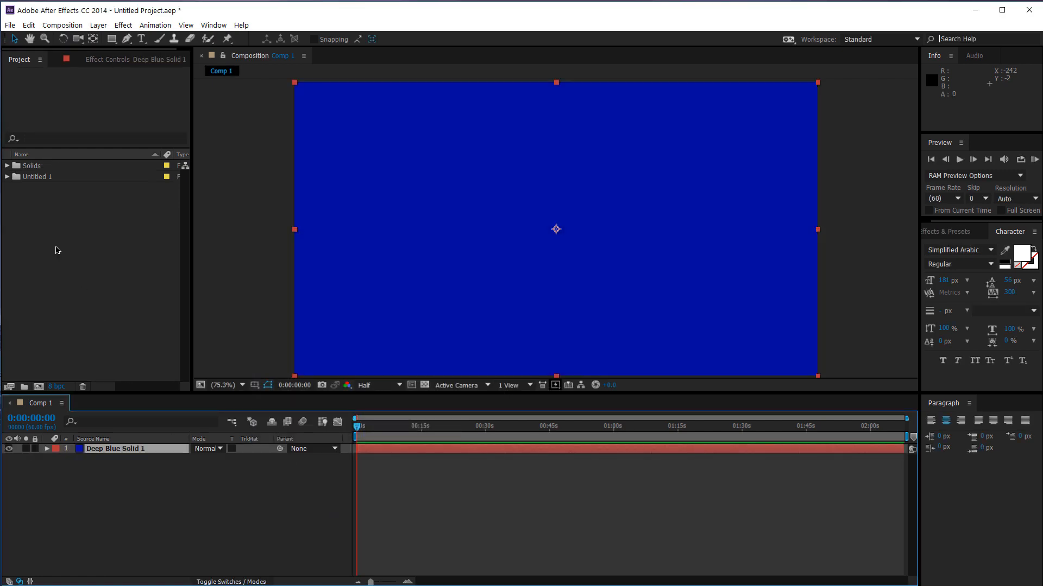
# - Inspect the contents of the Untitled 1 folder, collapse it, and expand the Solids folder to see its items
pyautogui.click(28, 187)
pyautogui.click(8, 177)
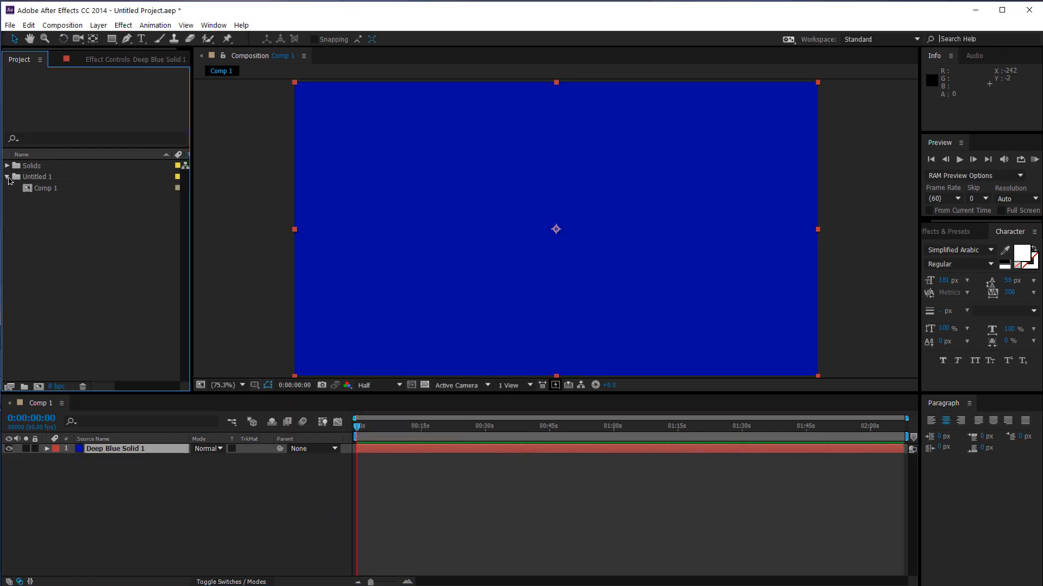
pyautogui.click(7, 177)
pyautogui.click(7, 166)
pyautogui.click(33, 168)
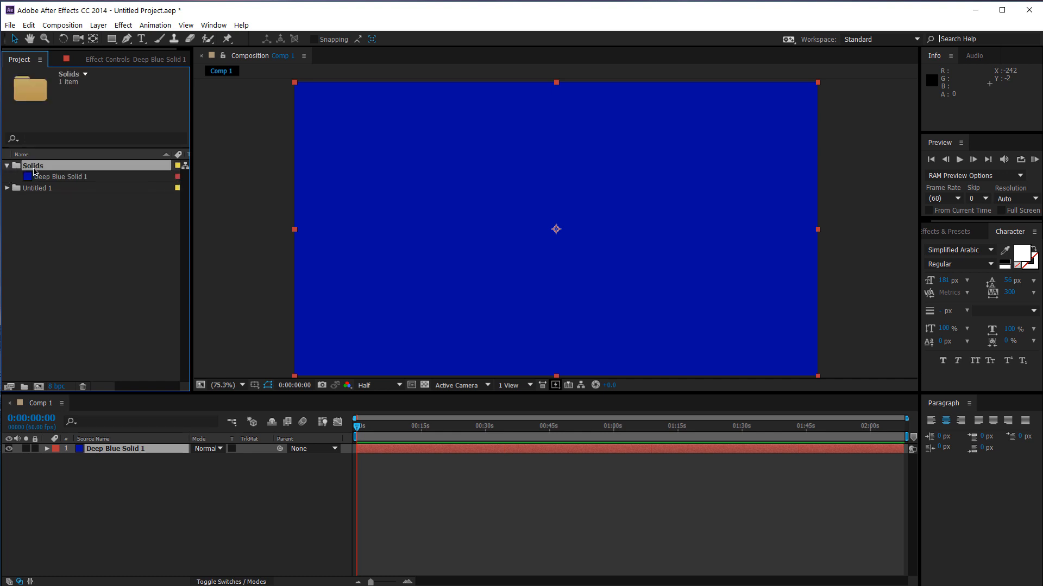
pyautogui.click(105, 268)
# - Add a second deep blue solid layer above the first one with the offered settings
pyautogui.rightClick(119, 493)
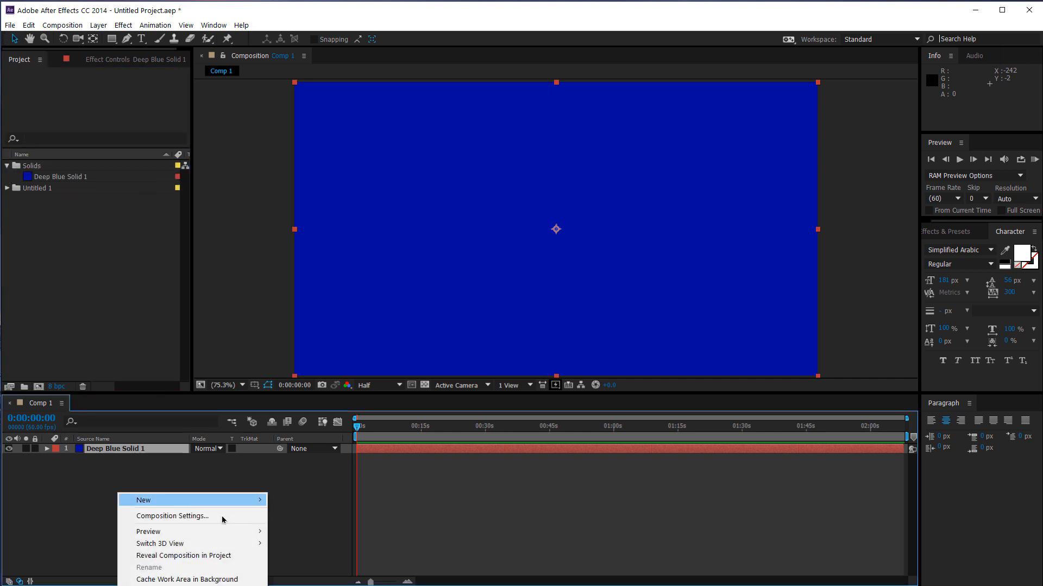
pyautogui.moveTo(247, 501)
pyautogui.click(349, 530)
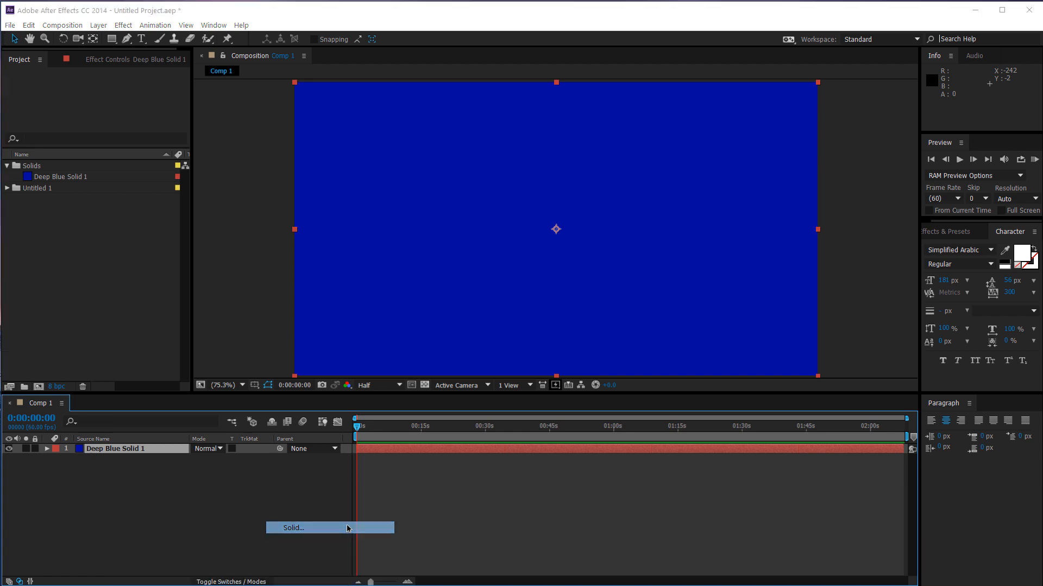
pyautogui.press('Return')
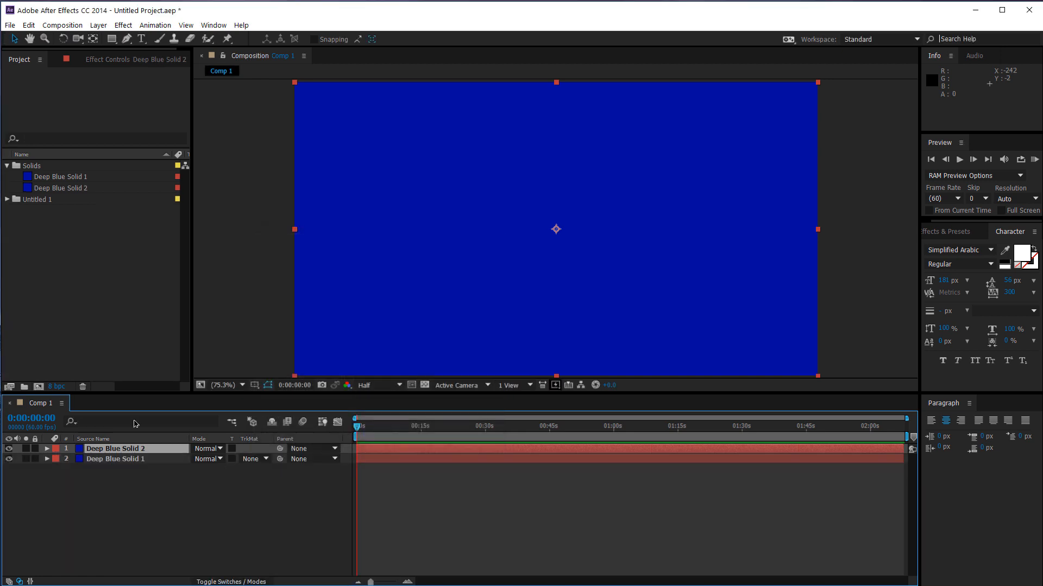
pyautogui.click(34, 168)
pyautogui.click(61, 188)
pyautogui.keyDown('shift'); pyautogui.click(60, 176); pyautogui.keyUp('shift')
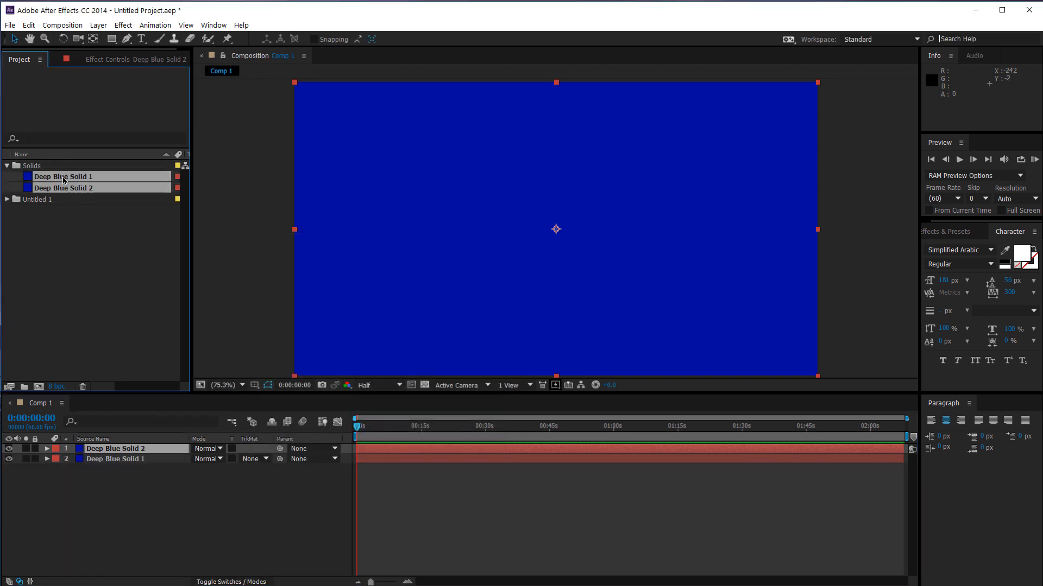
pyautogui.press('Delete')
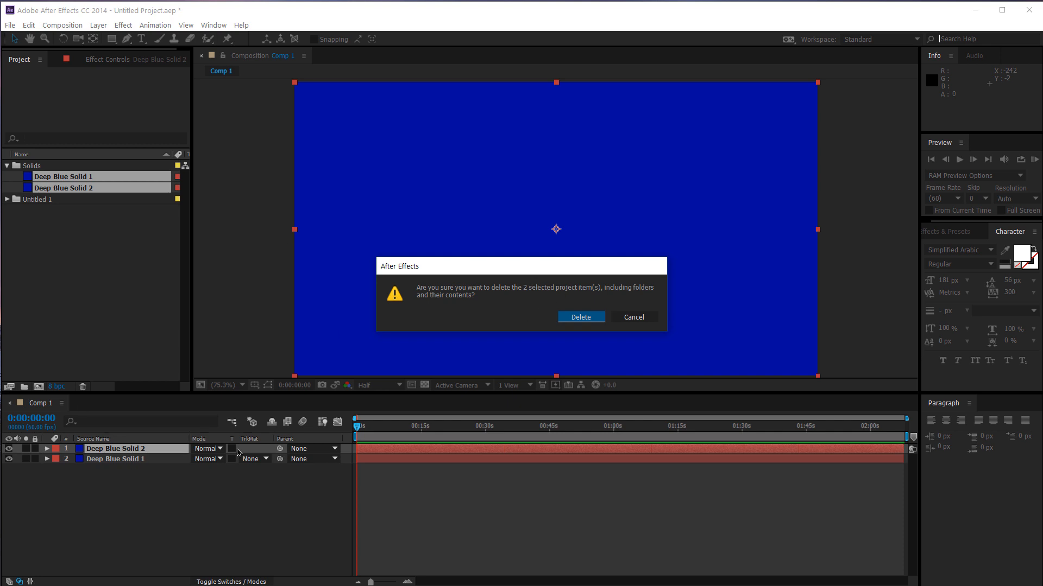
pyautogui.click(633, 317)
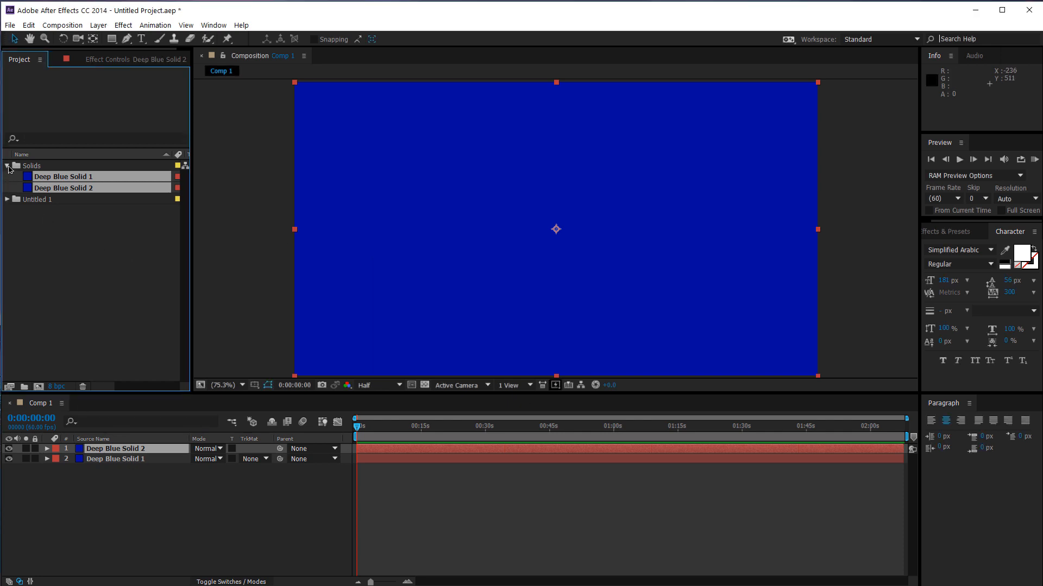
pyautogui.click(7, 166)
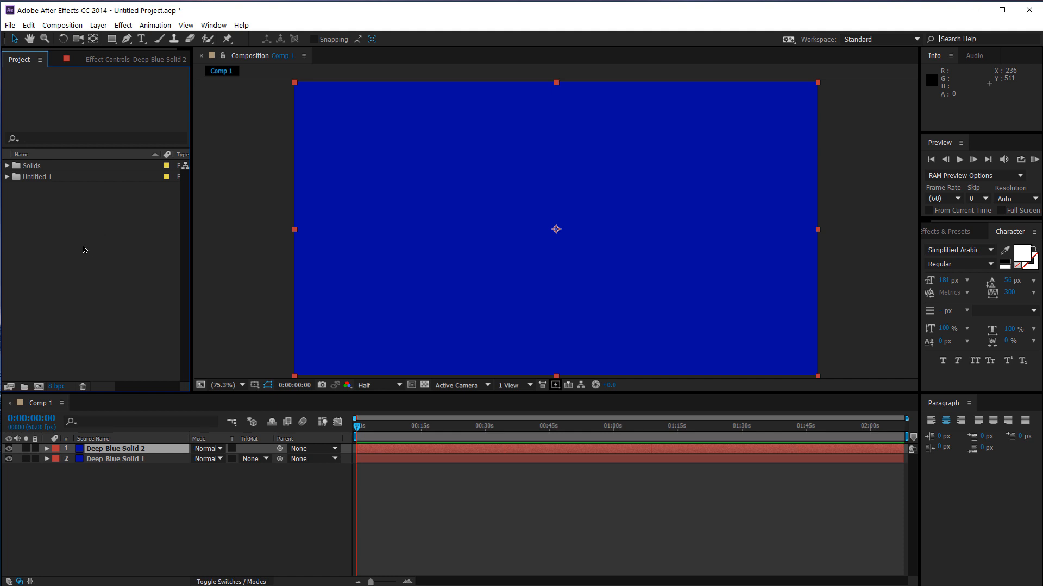
# - Review the import options available for bringing files into the project
pyautogui.rightClick(44, 249)
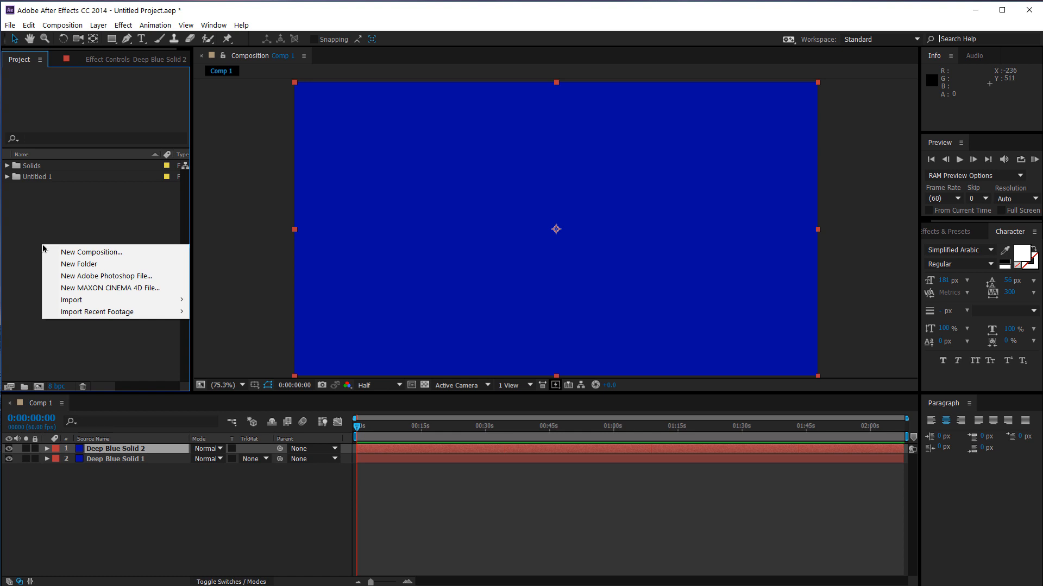
pyautogui.moveTo(156, 300)
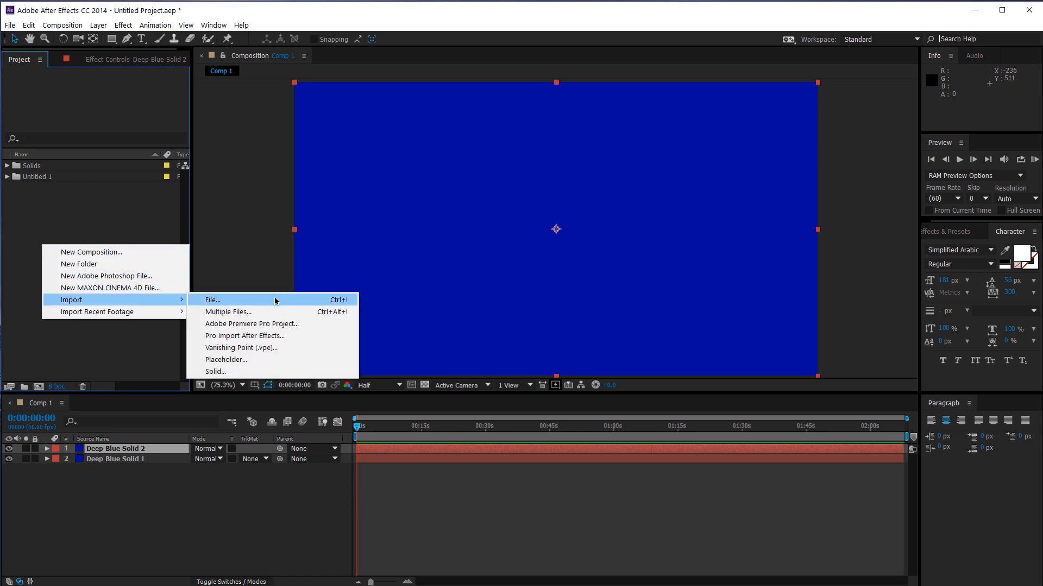
pyautogui.click(6, 19)
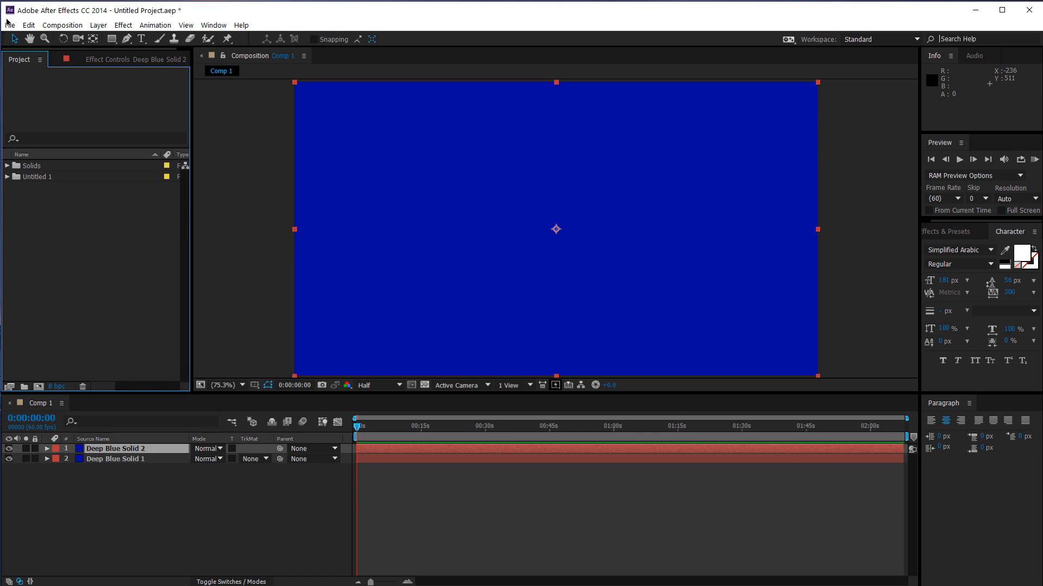
pyautogui.click(8, 24)
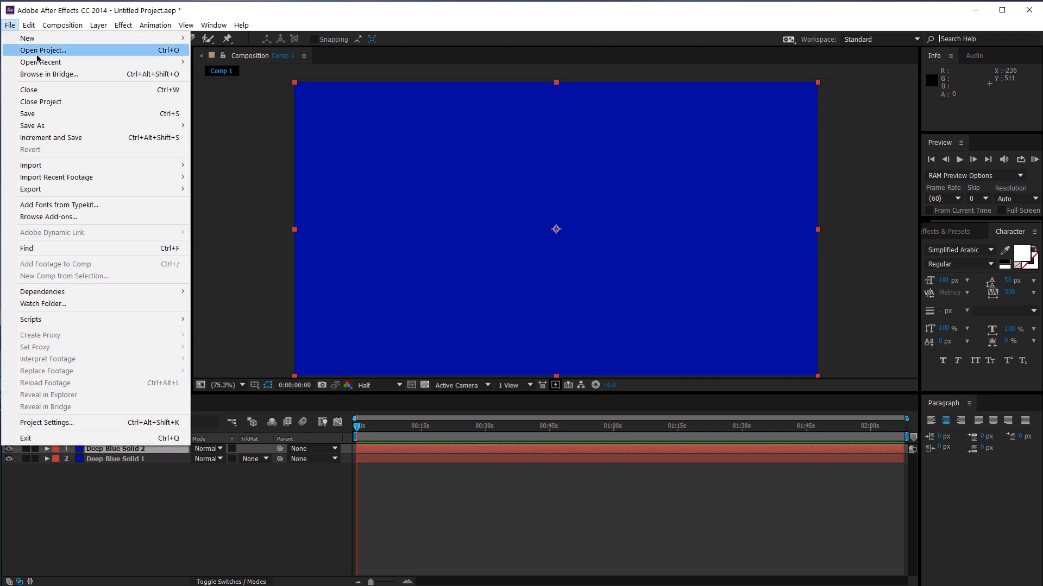
pyautogui.moveTo(122, 172)
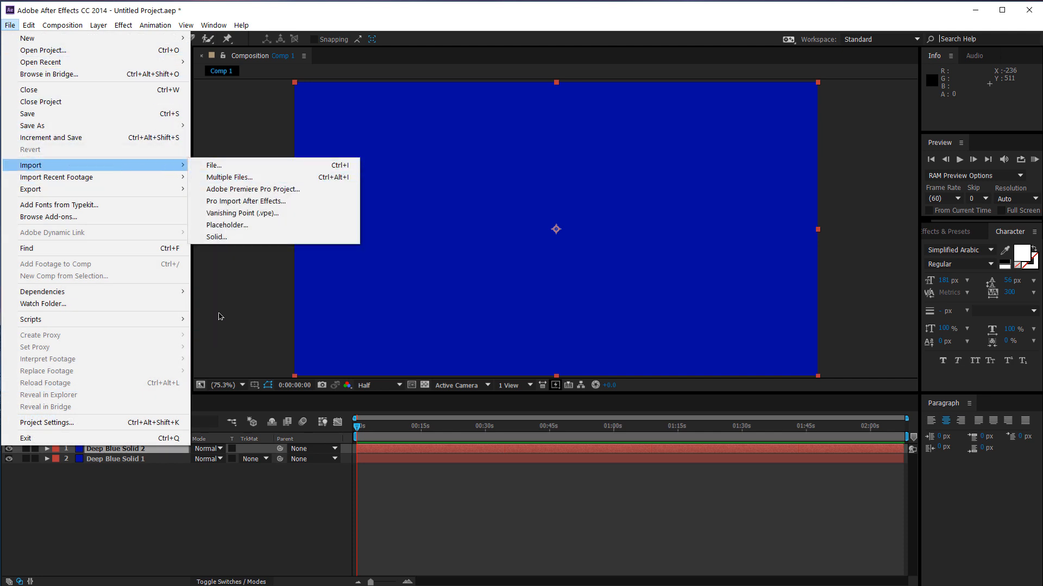
pyautogui.click(153, 526)
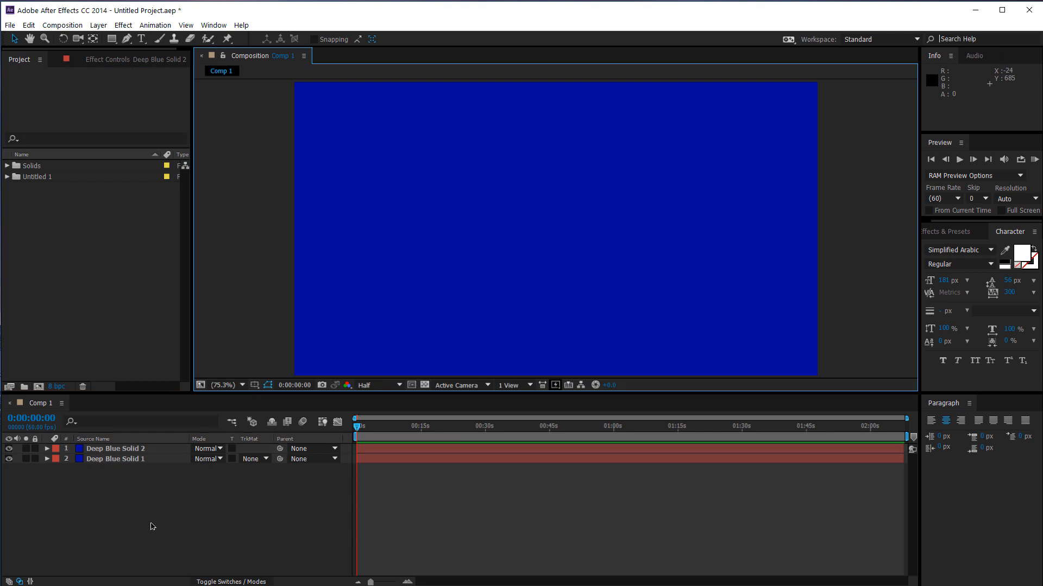
# - Import the four JPG images into the project and preview adult-alcohol-bar-274192.jpg
pyautogui.rightClick(57, 239)
pyautogui.click(50, 227)
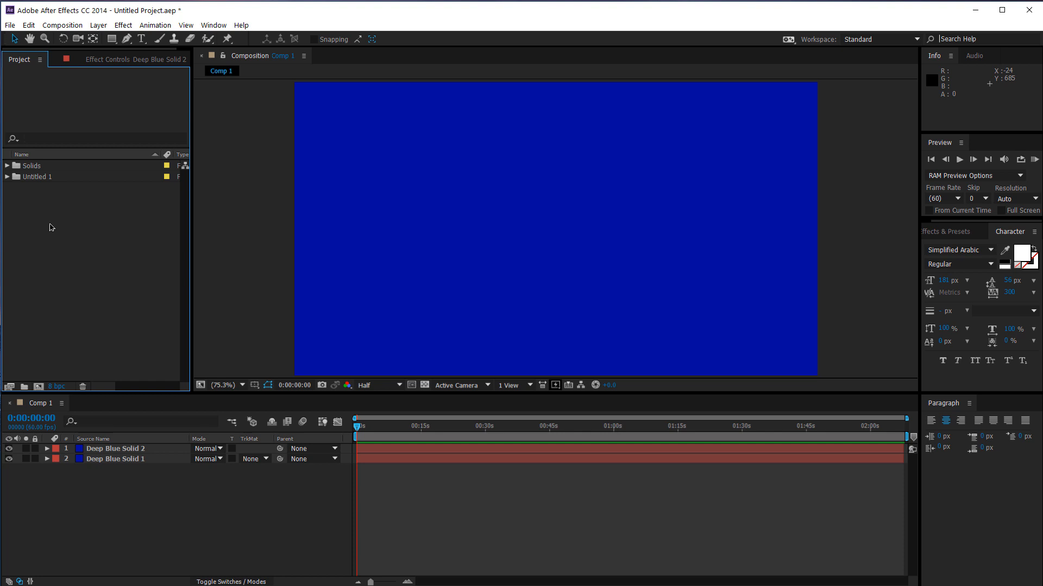
pyautogui.click(87, 199)
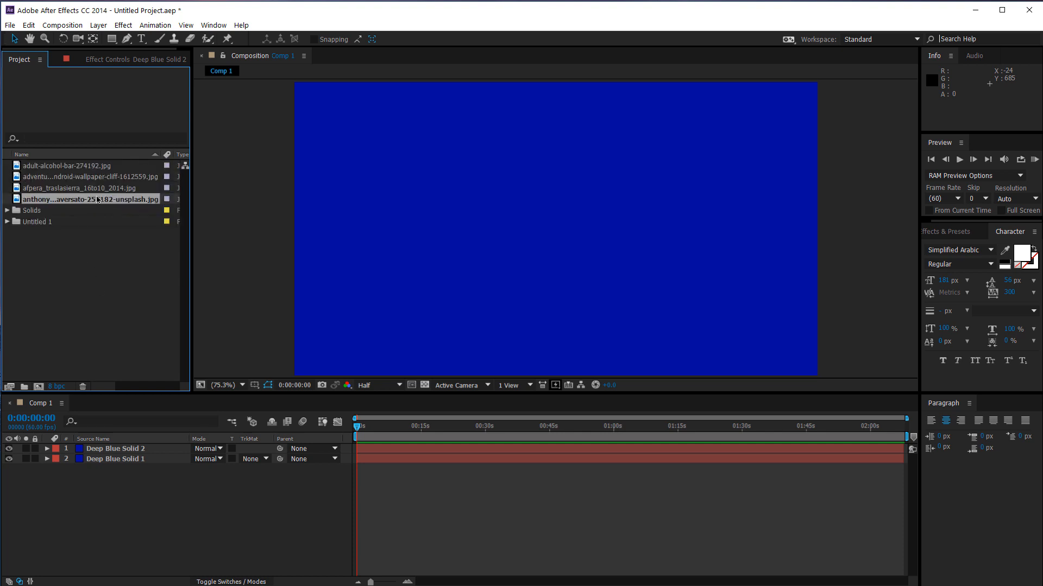
pyautogui.click(92, 167)
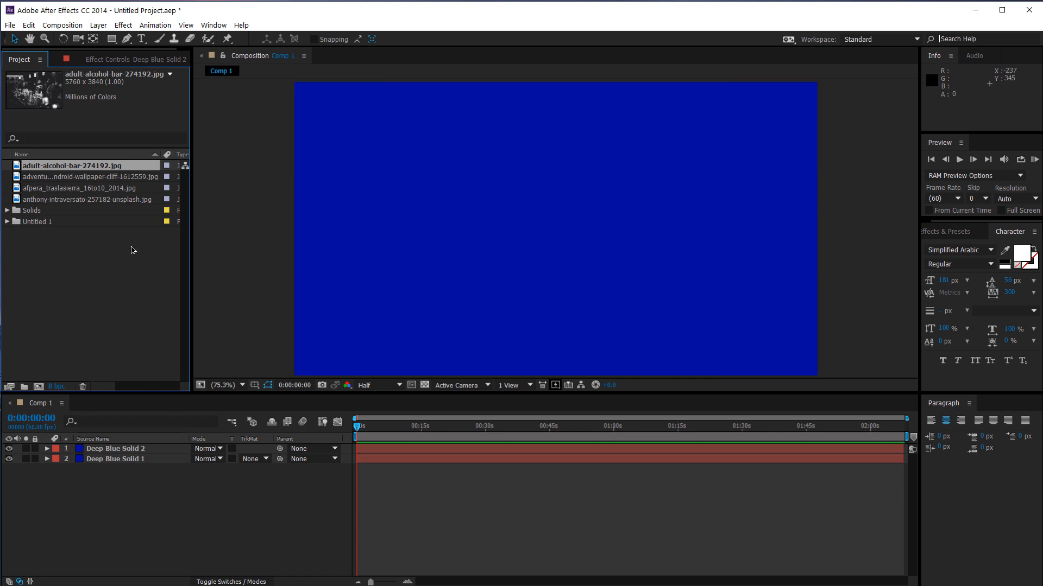
pyautogui.click(120, 259)
# - Add adult-alcohol-bar-274192.jpg to Comp 1 as the top layer and select that layer
pyautogui.moveTo(104, 169); pyautogui.dragTo(144, 448)
pyautogui.click(130, 460)
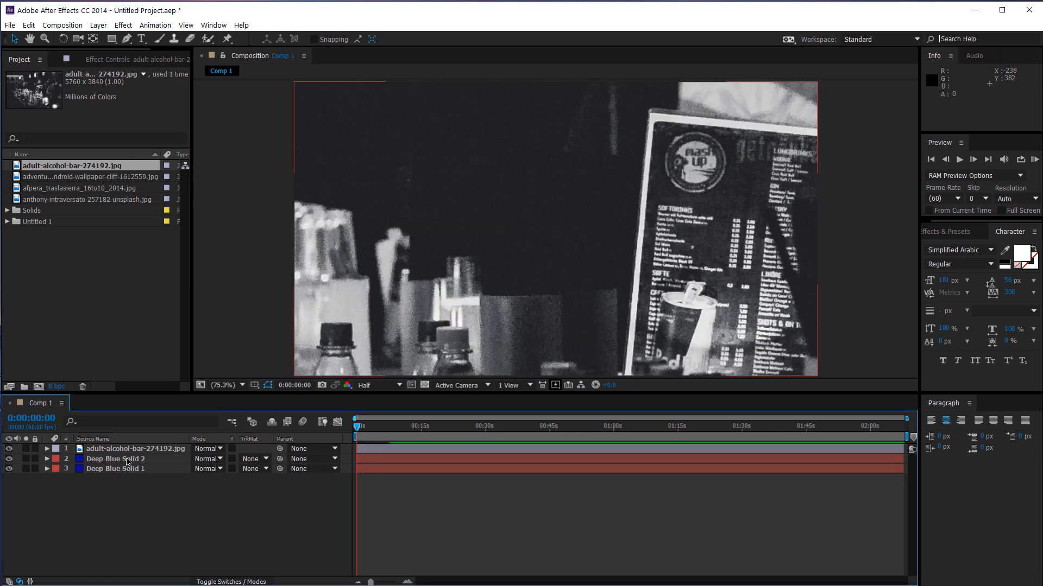
pyautogui.click(139, 449)
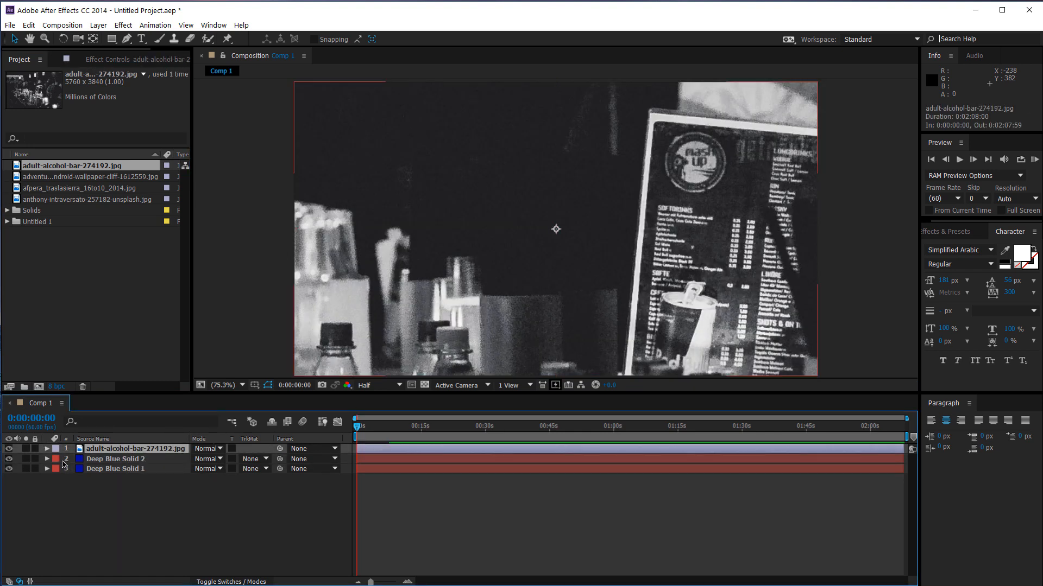
# - Hide both Deep Blue Solid layers and show them again
pyautogui.click(9, 458)
pyautogui.click(10, 469)
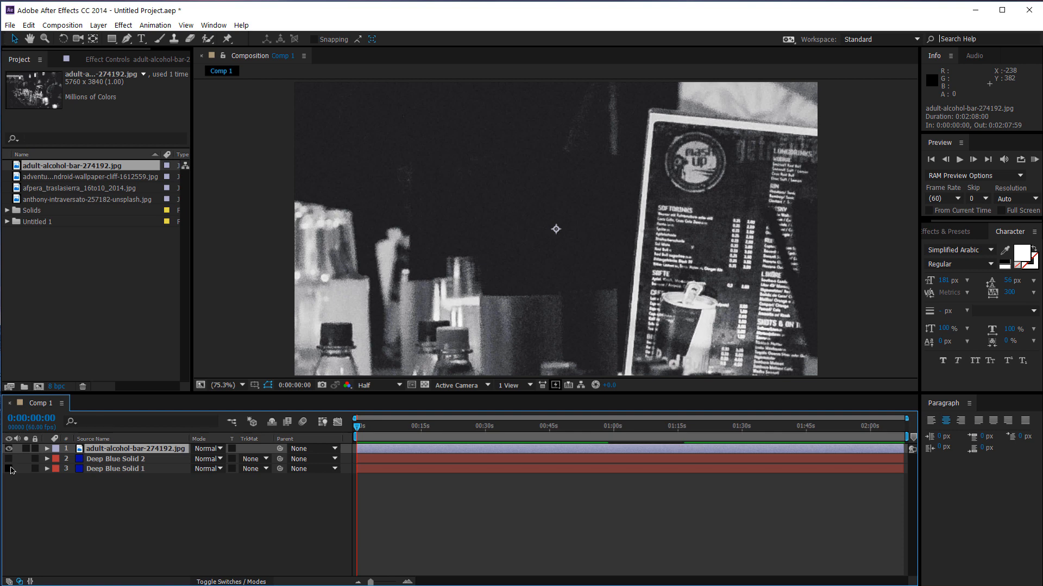
pyautogui.click(10, 469)
pyautogui.click(10, 459)
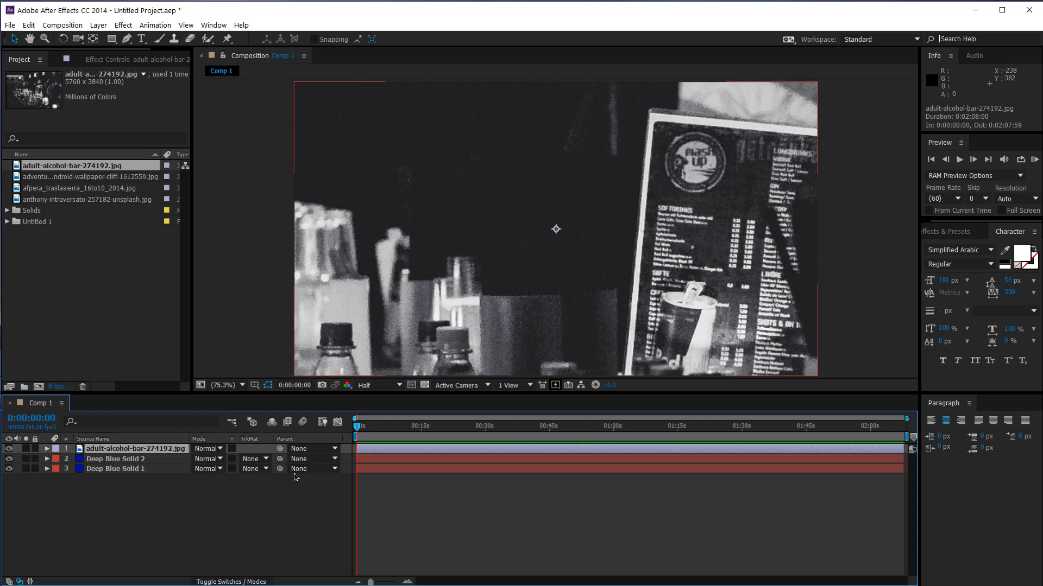
# - Scale the adult-alcohol-bar-274192.jpg layer to 25%, collapse its properties and deselect it
pyautogui.press('s')
pyautogui.moveTo(233, 460); pyautogui.dragTo(194, 459)
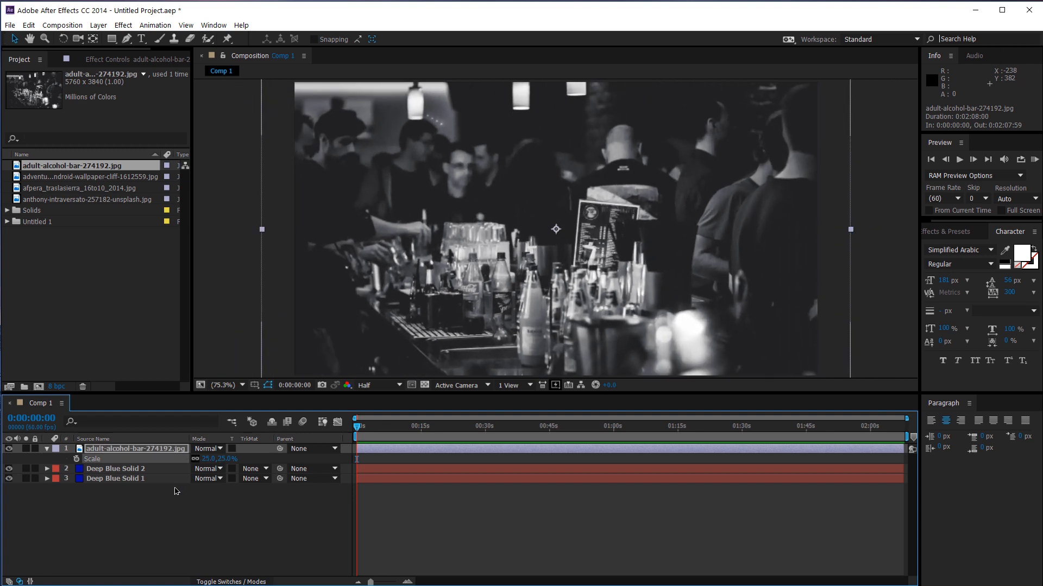
pyautogui.click(47, 449)
pyautogui.click(105, 494)
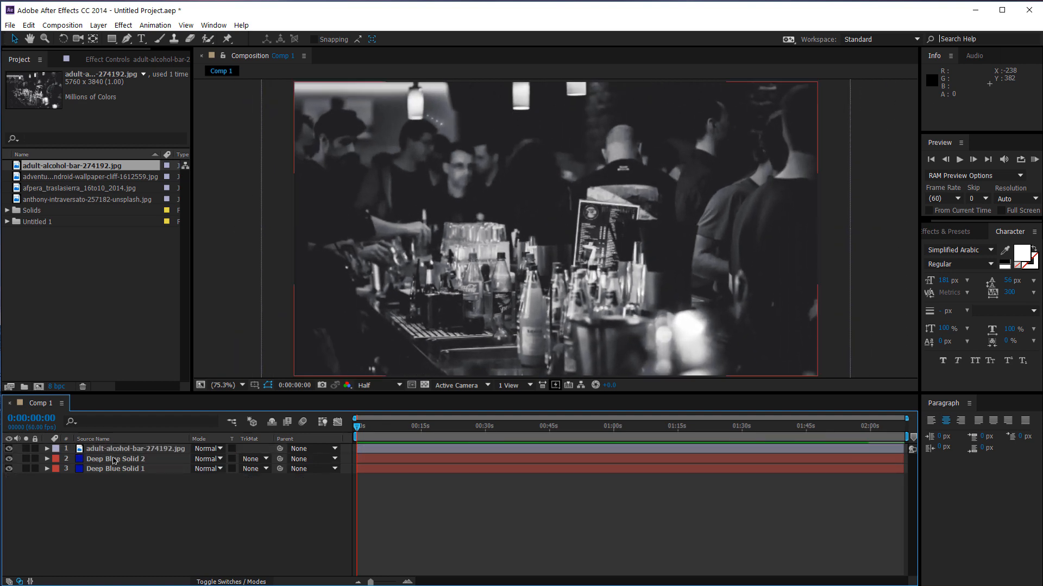
pyautogui.click(115, 451)
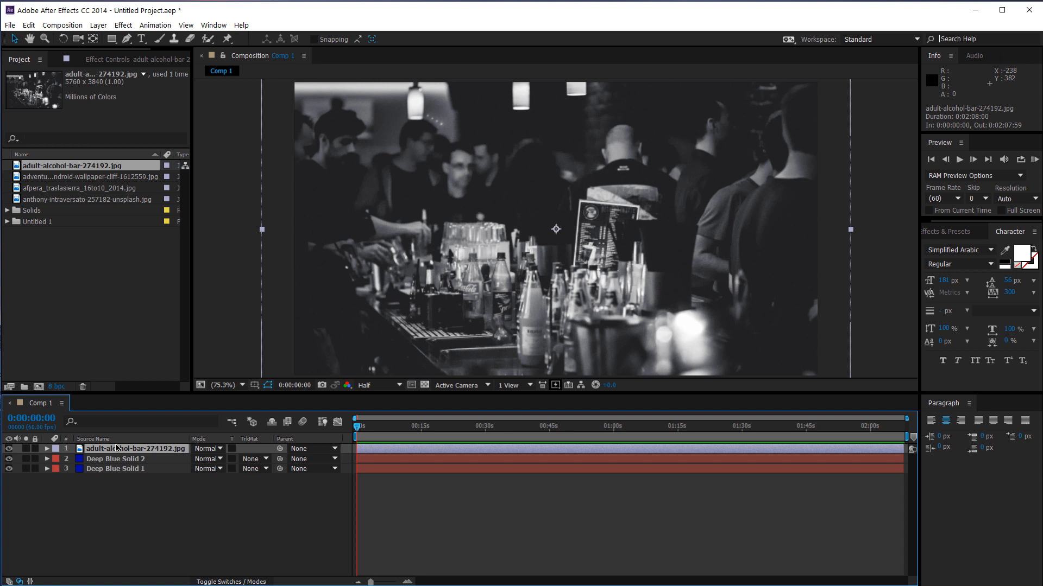
pyautogui.click(131, 524)
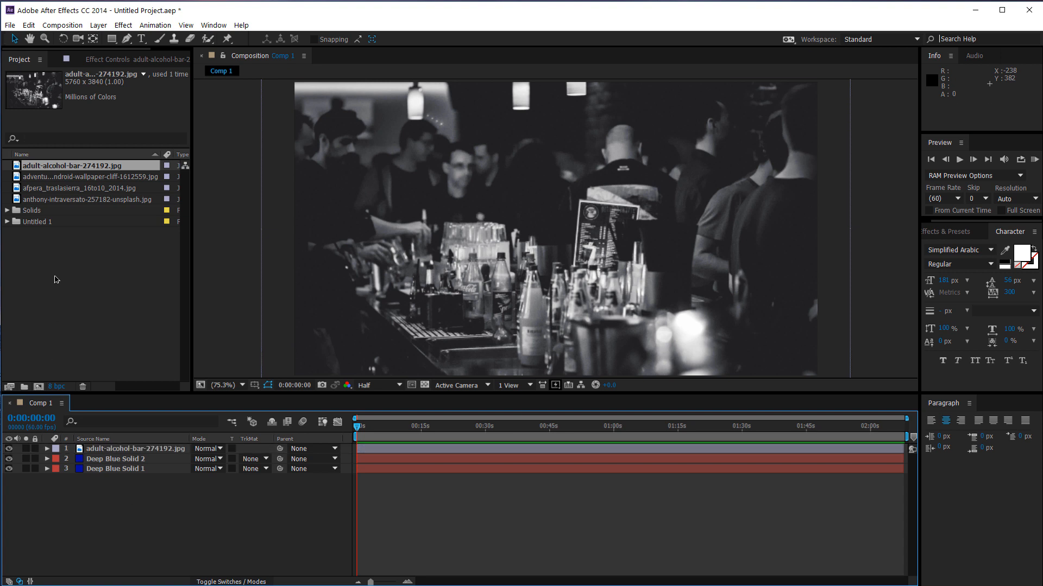
# - Add the adventure wallpaper cliff image as the top layer and move it right to about 2003, 369
pyautogui.moveTo(62, 177); pyautogui.dragTo(105, 448)
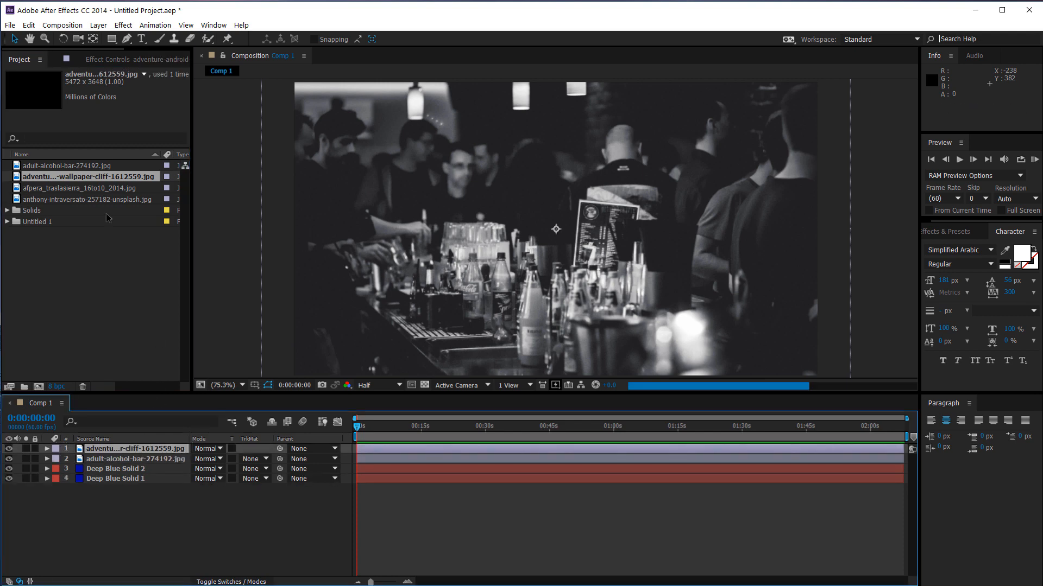
pyautogui.moveTo(487, 267); pyautogui.dragTo(765, 279)
# - Scale the wallpaper cliff image layer to 47% and collapse its properties
pyautogui.press('s')
pyautogui.moveTo(229, 460); pyautogui.dragTo(197, 462)
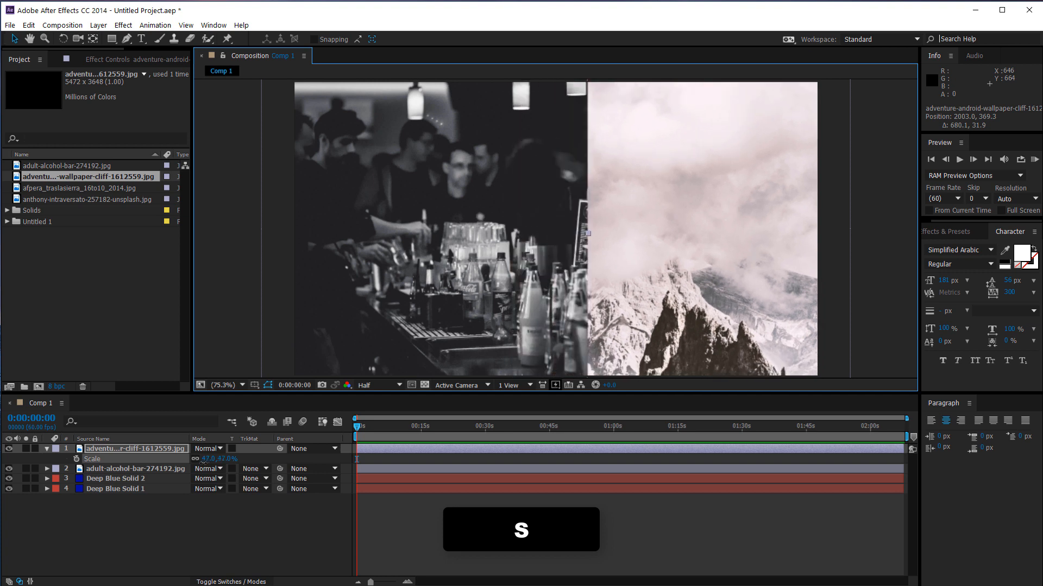
pyautogui.click(47, 450)
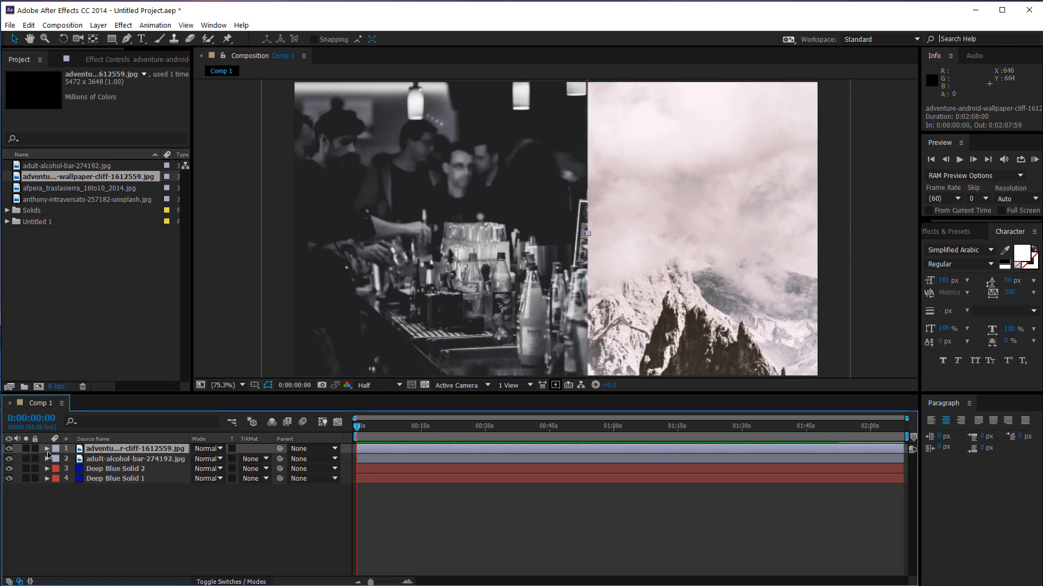
# - Expand the wallpaper cliff layer to view its Transform properties and select the Transform group
pyautogui.click(47, 450)
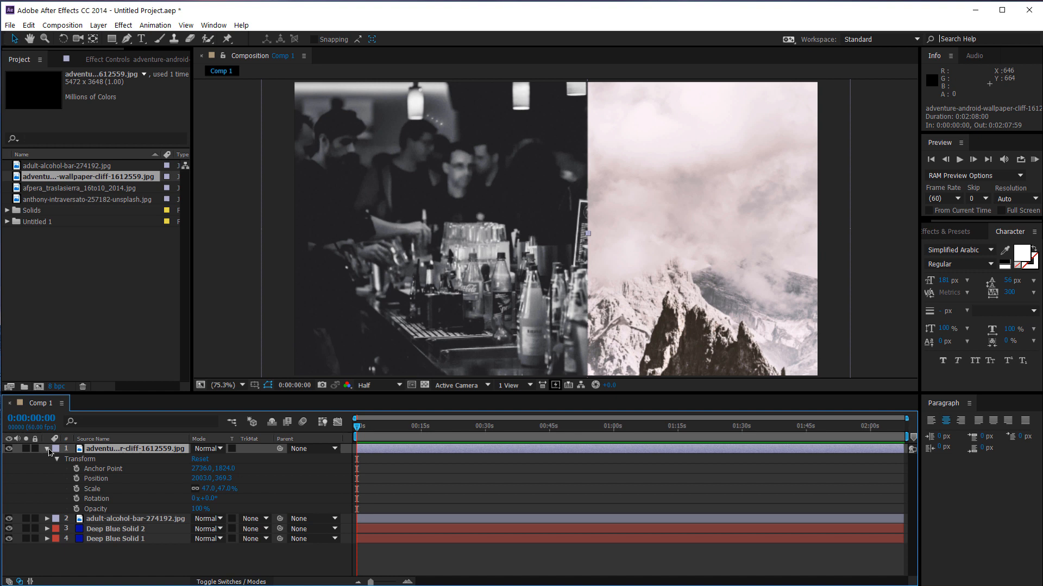
pyautogui.click(84, 460)
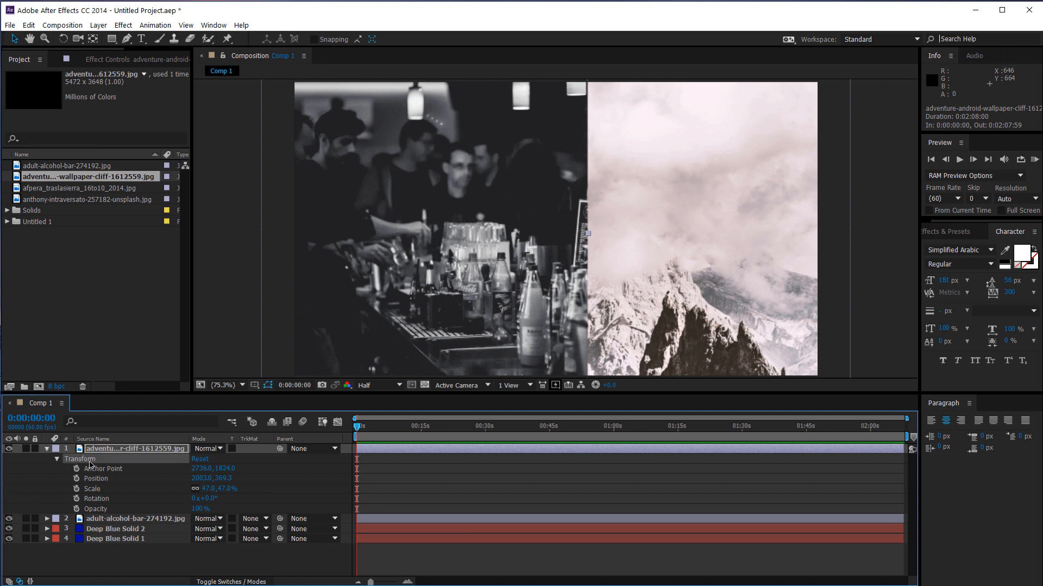
# - Scale the wallpaper cliff layer to 29% and set its anchor point to 4123, 2444
pyautogui.moveTo(219, 489); pyautogui.dragTo(366, 473)
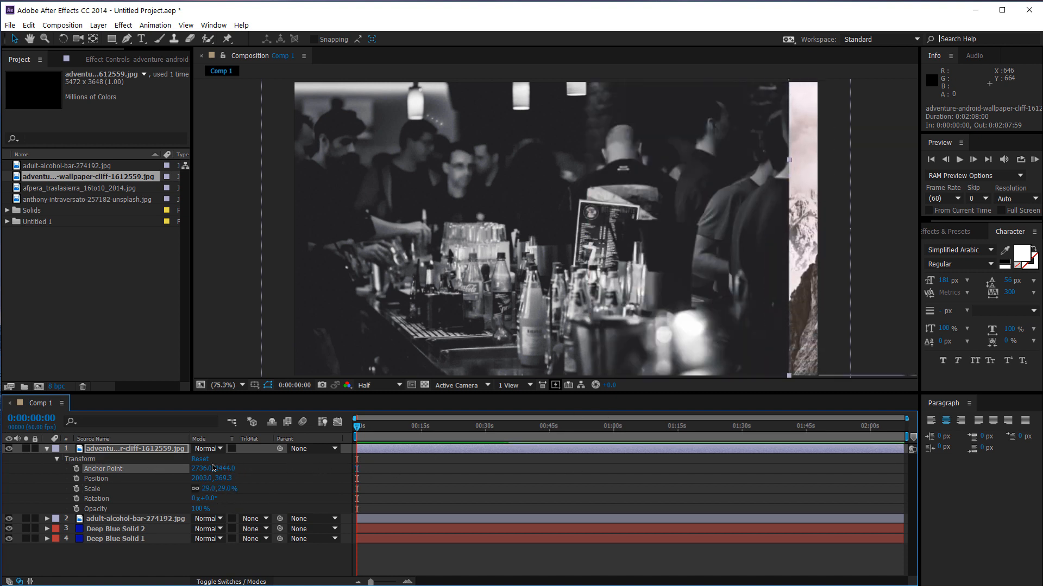
pyautogui.moveTo(202, 469); pyautogui.dragTo(1042, 492)
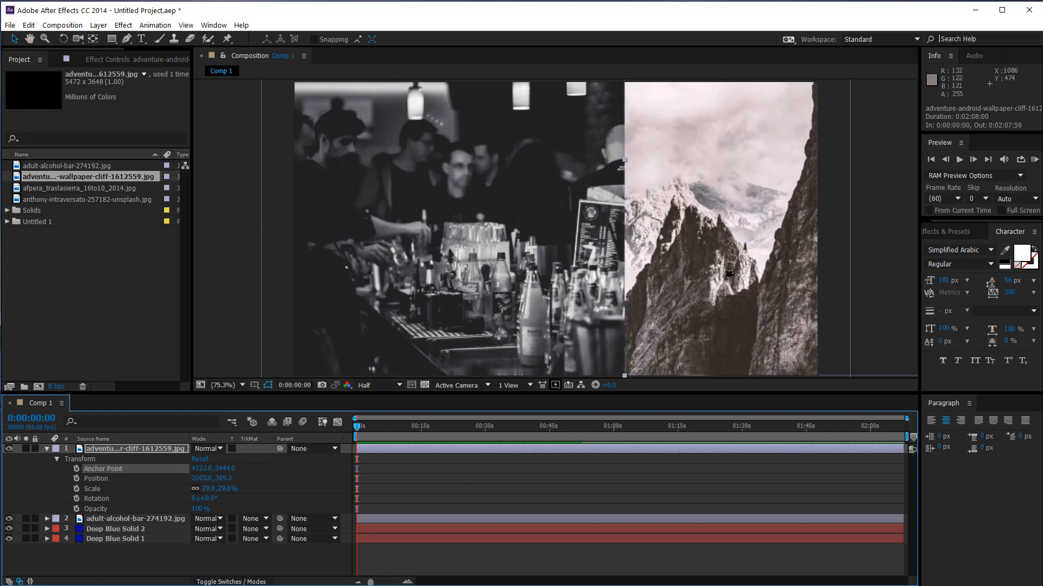
# - Move the wallpaper cliff layer down and right to about 2057, 508 and collapse its properties
pyautogui.press('c')
pyautogui.press('c')
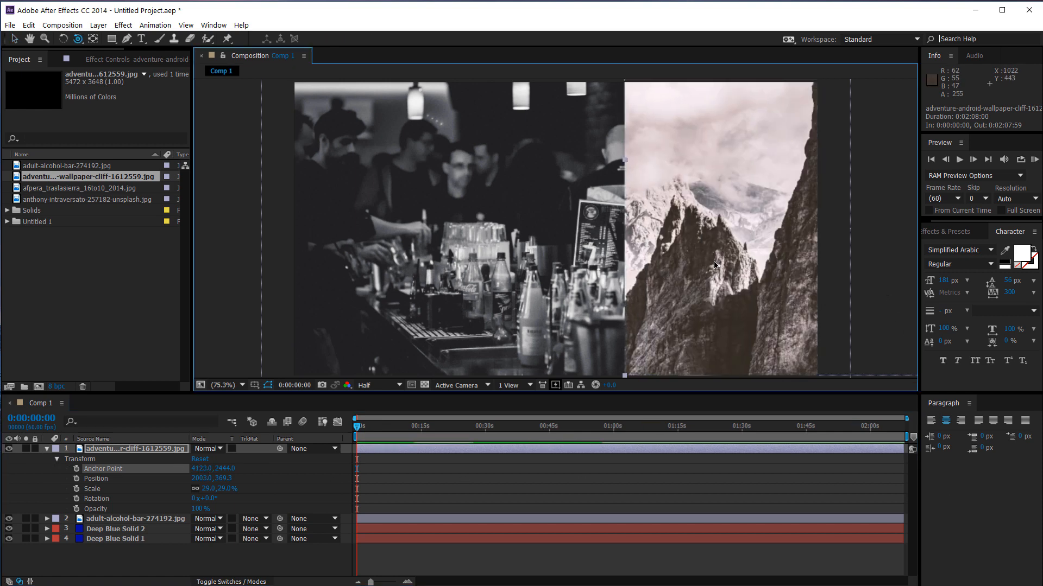
pyautogui.press('v')
pyautogui.moveTo(742, 217); pyautogui.dragTo(896, 273)
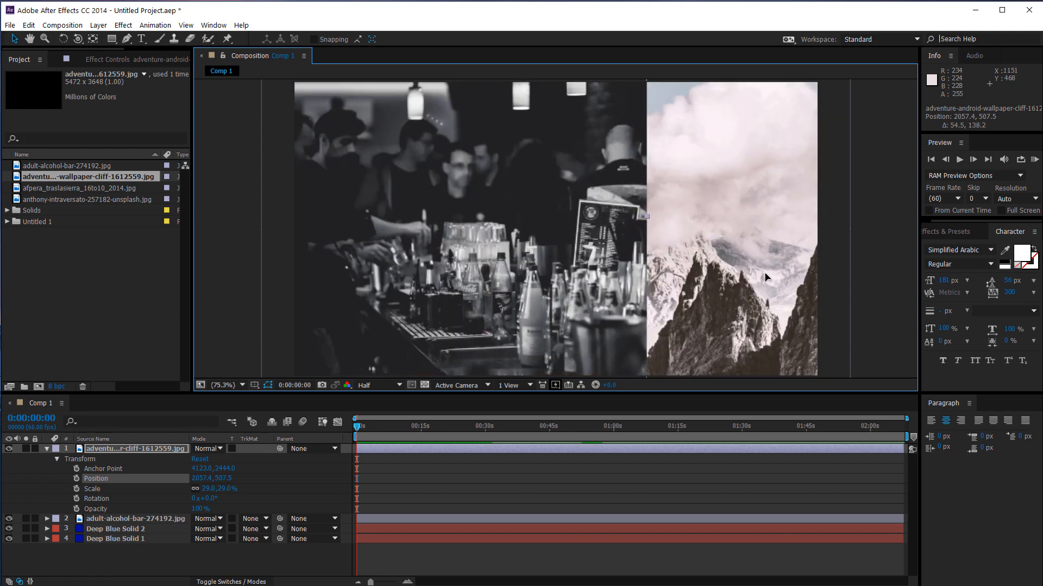
pyautogui.click(47, 449)
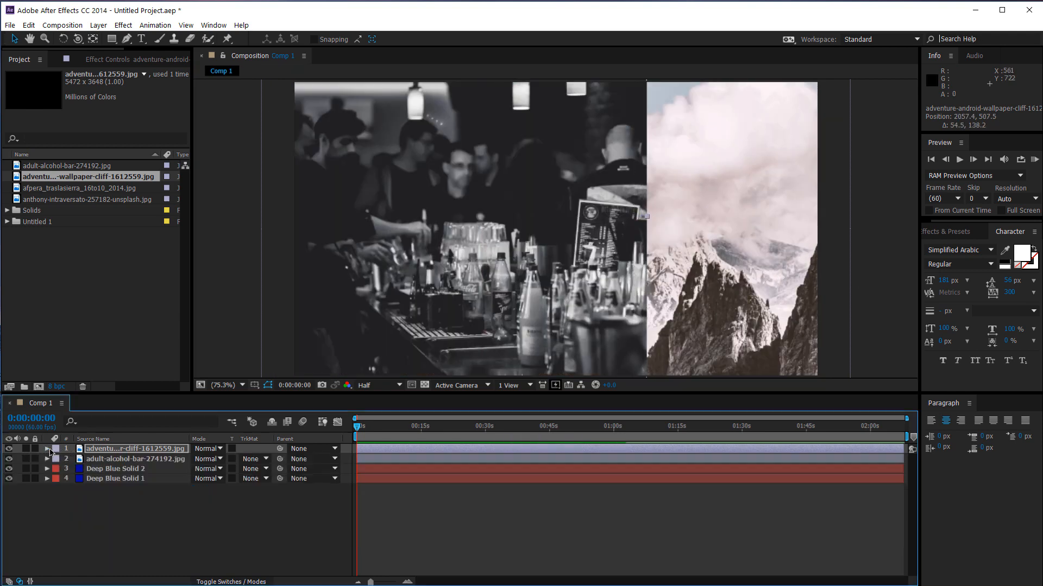
# - Toggle the wallpaper cliff layer's visibility off and back on, and deselect the layer
pyautogui.click(116, 451)
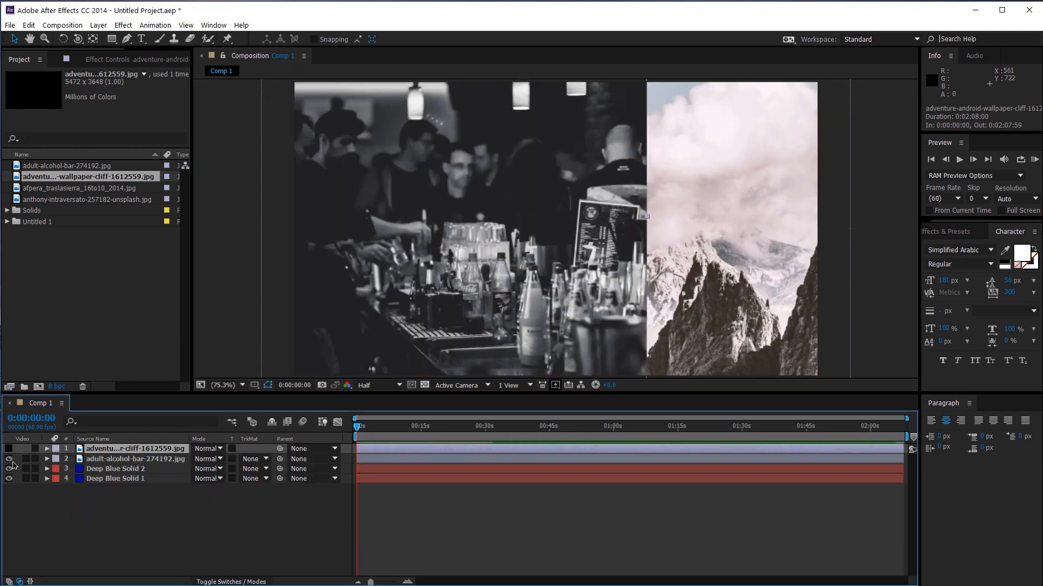
pyautogui.moveTo(9, 449)
pyautogui.mouseDown()
pyautogui.moveTo(9, 459)
pyautogui.moveTo(9, 449)
pyautogui.mouseUp()
pyautogui.click(122, 543)
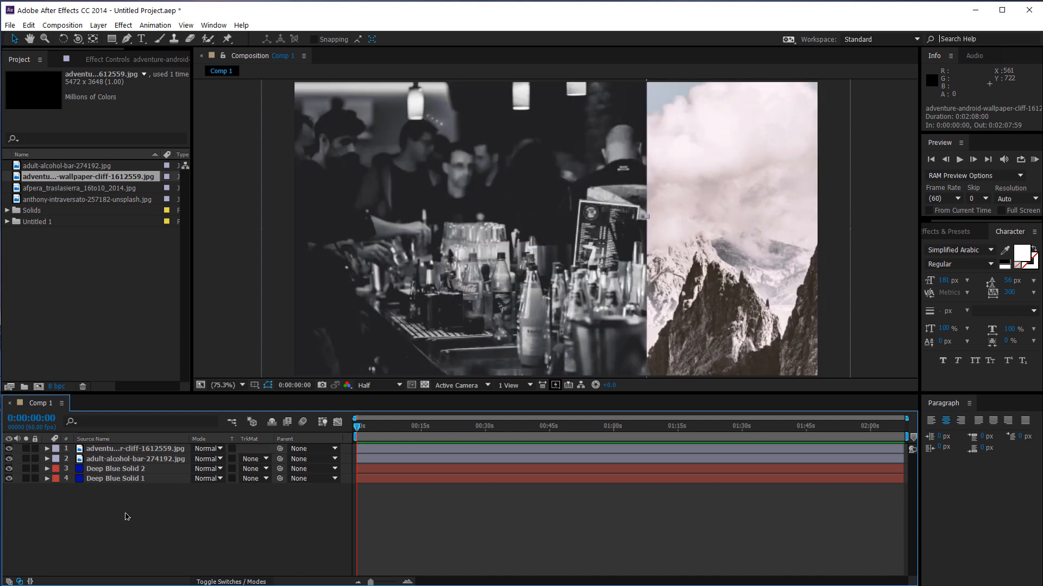
# - Delete the Deep Blue Solid 1 and Deep Blue Solid 2 layers from Comp 1
pyautogui.moveTo(190, 500); pyautogui.dragTo(84, 463)
pyautogui.press('Delete')
pyautogui.click(79, 319)
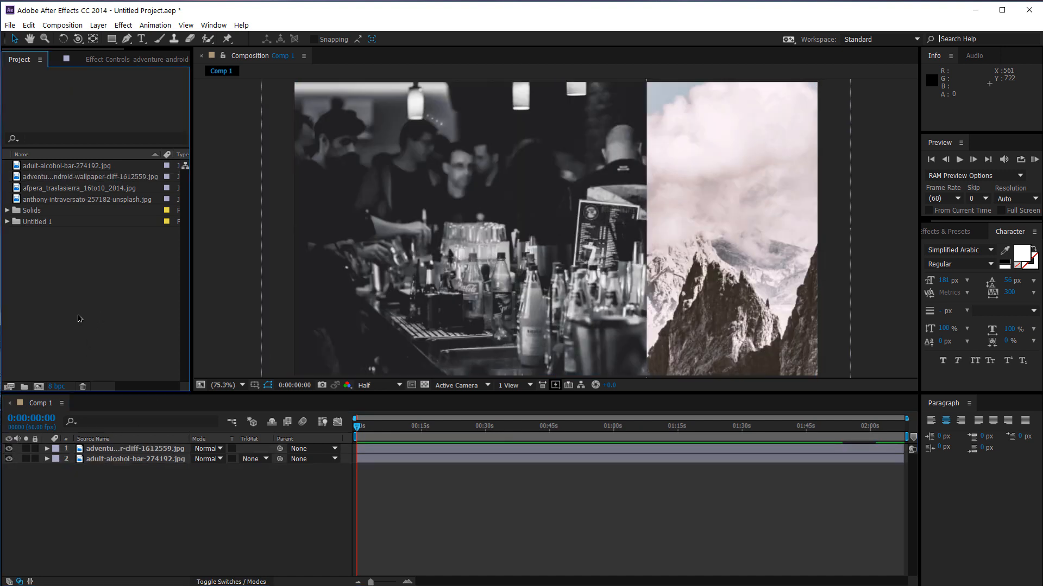
pyautogui.rightClick(120, 519)
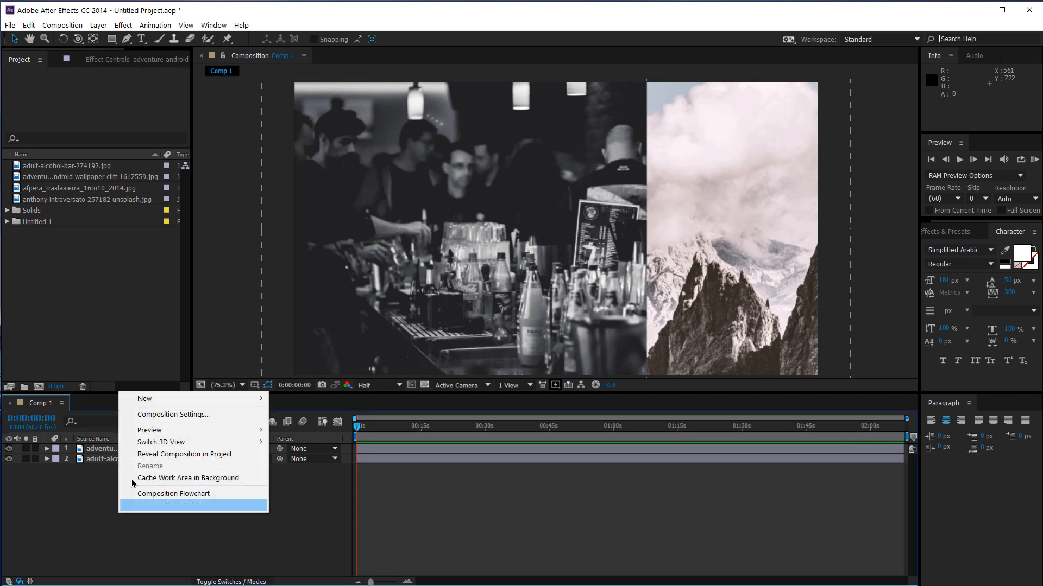
pyautogui.moveTo(184, 402)
pyautogui.click(72, 263)
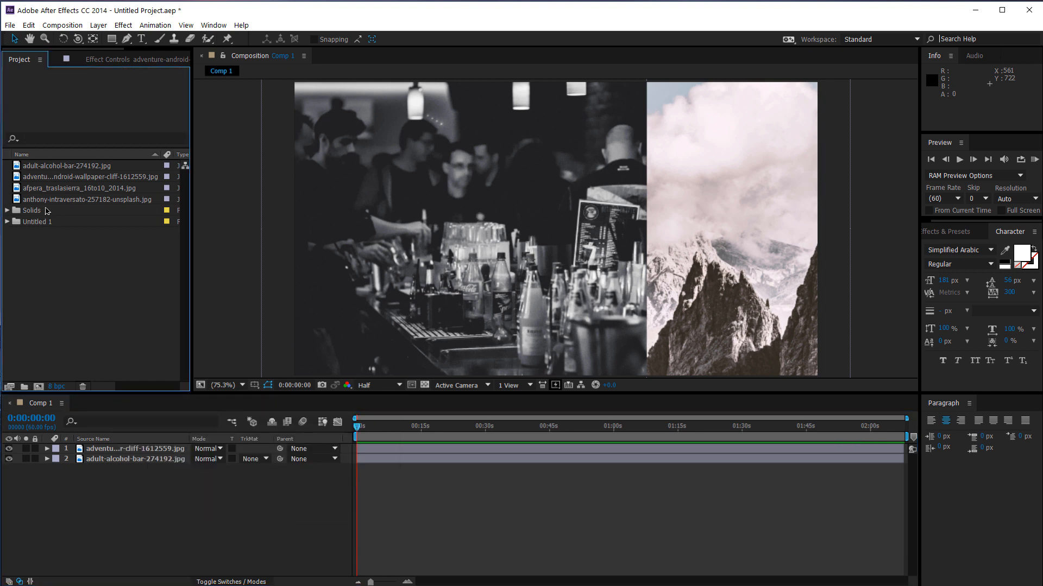
# - Expand the Untitled 1 folder and create a new composition outside it with the offered 1280 x 720, 60 fps settings
pyautogui.click(7, 222)
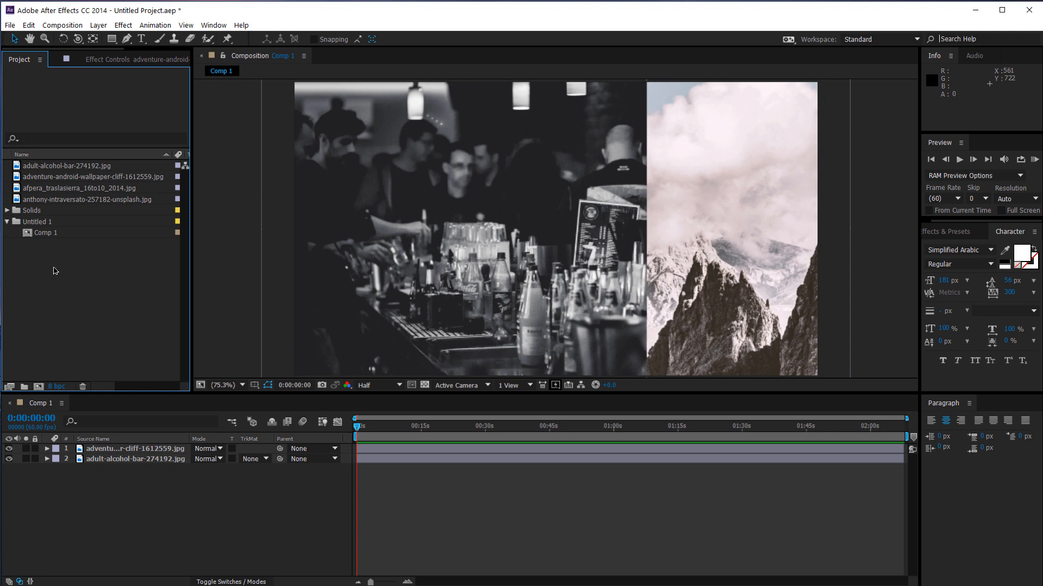
pyautogui.rightClick(80, 303)
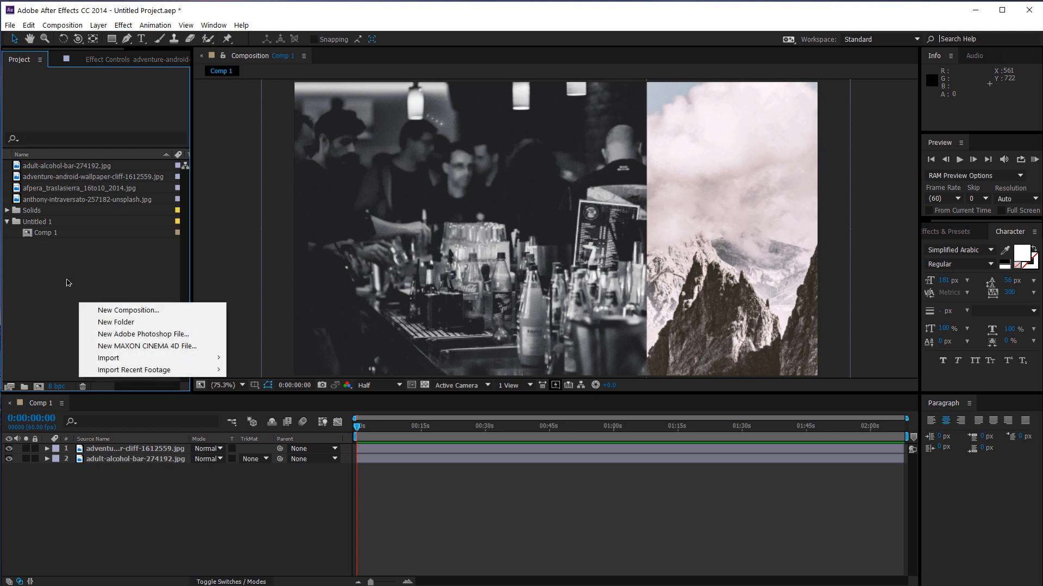
pyautogui.click(130, 312)
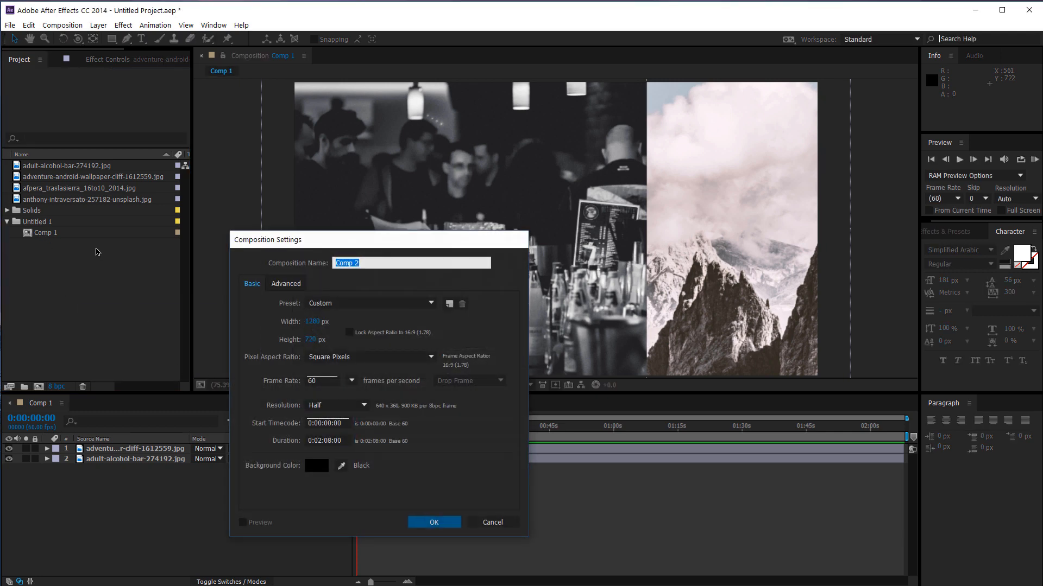
pyautogui.press('Return')
# - Compare the timelines of Comp 1 and Comp 2 by switching between them, ending on Comp 2
pyautogui.click(39, 403)
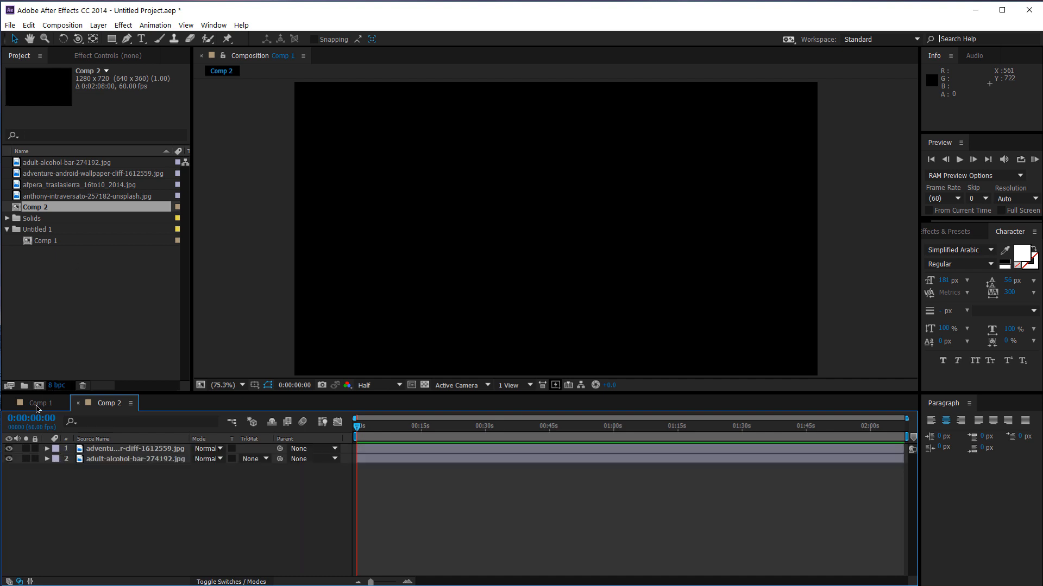
pyautogui.click(109, 404)
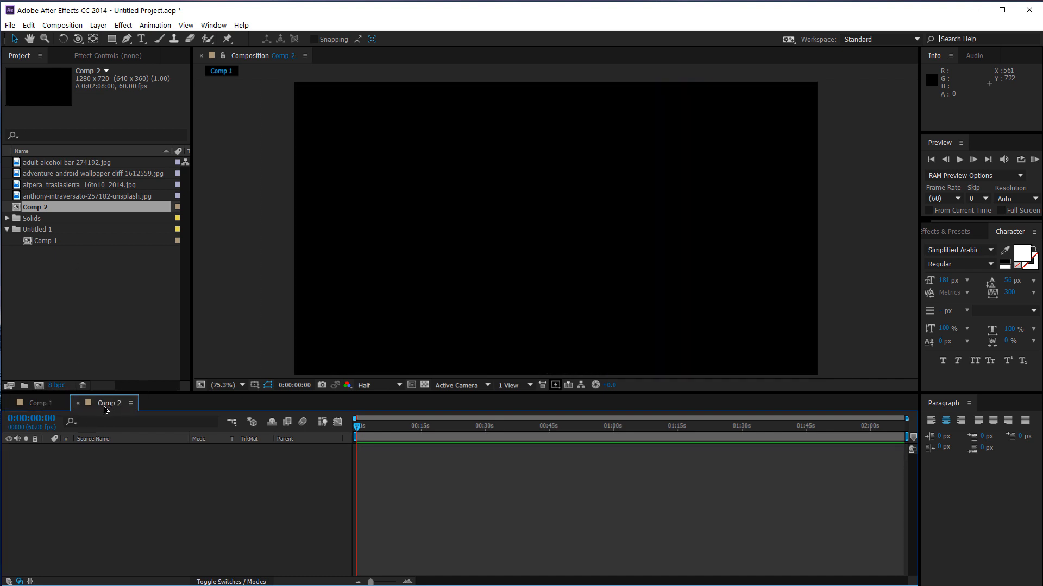
pyautogui.click(35, 408)
pyautogui.click(129, 406)
# - Create two more compositions in the project, accepting the default settings for each
pyautogui.rightClick(31, 266)
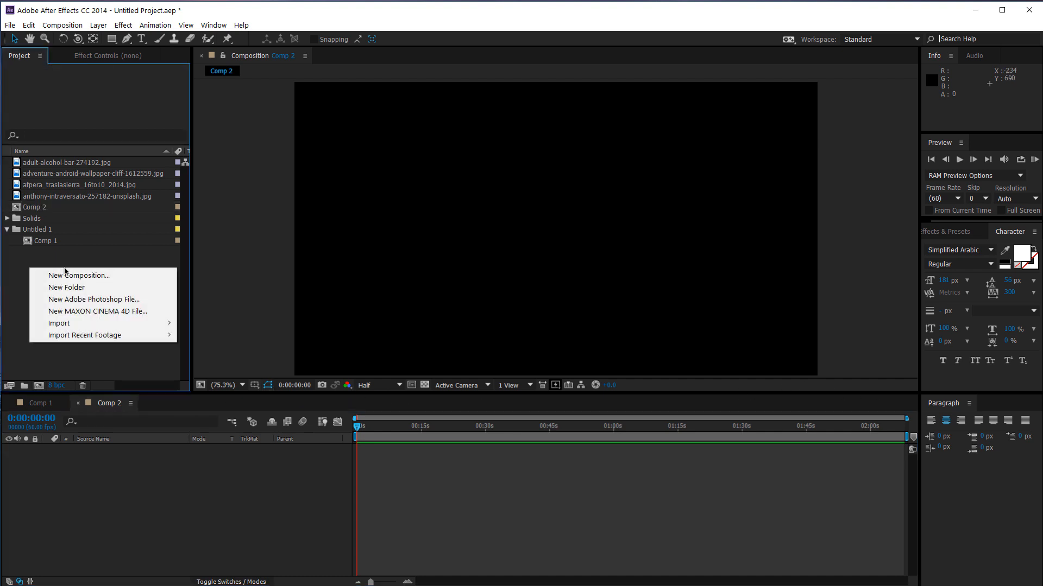
pyautogui.click(74, 275)
pyautogui.press('Return')
pyautogui.rightClick(99, 296)
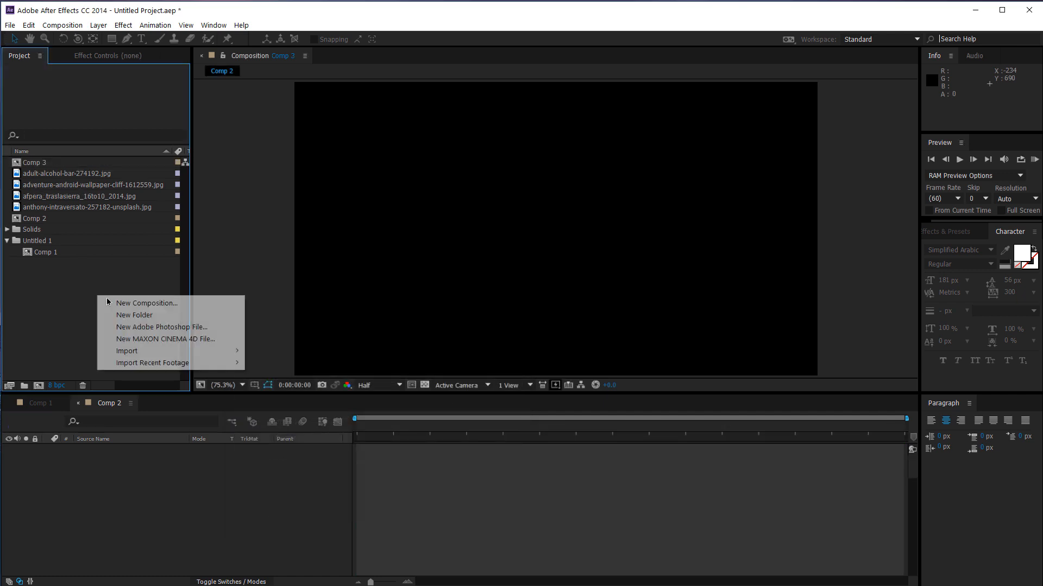
pyautogui.click(122, 302)
pyautogui.press('Return')
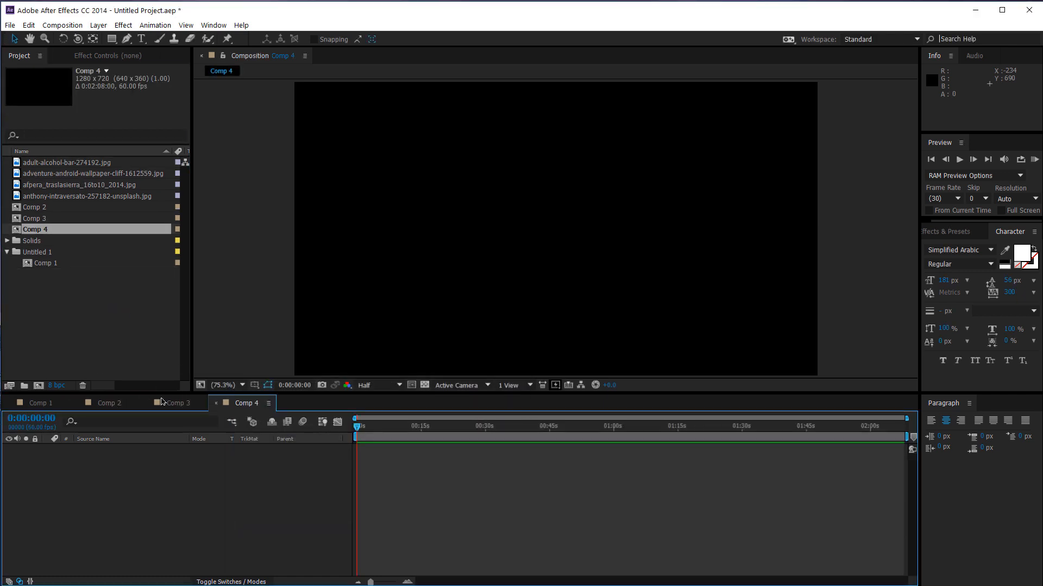
# - Switch through the timelines of Comp 3, Comp 1 and Comp 2
pyautogui.click(161, 404)
pyautogui.click(44, 405)
pyautogui.click(99, 407)
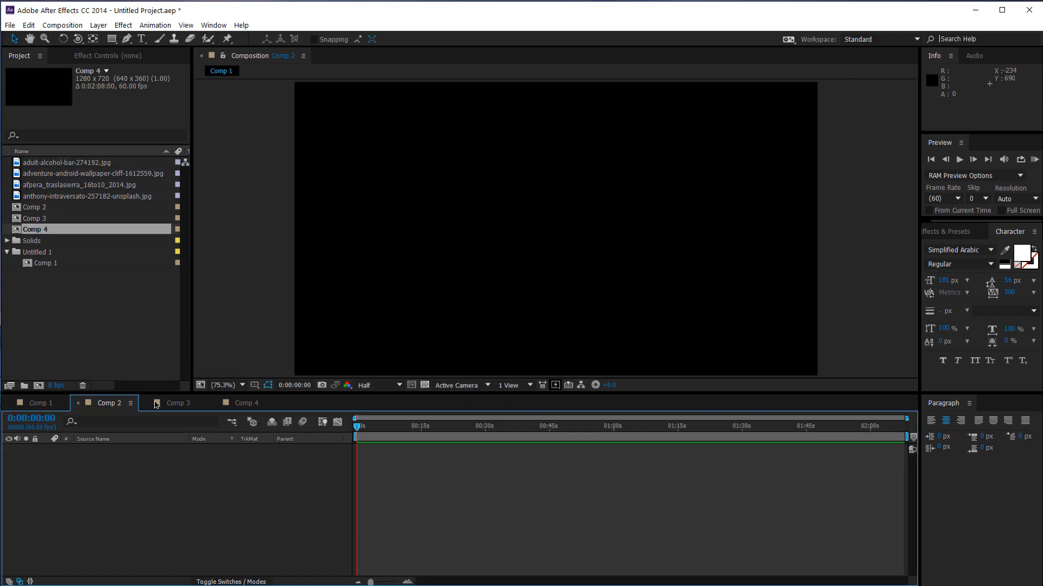
# - Nest Comp 2 as the top layer of Comp 1 and open the nested composition
pyautogui.click(36, 405)
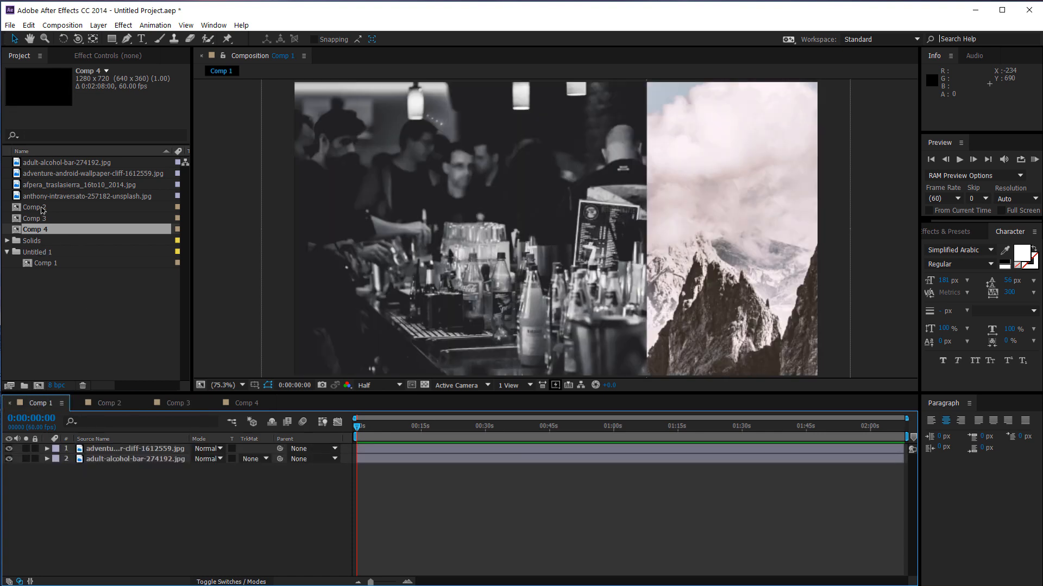
pyautogui.moveTo(42, 211); pyautogui.dragTo(115, 452)
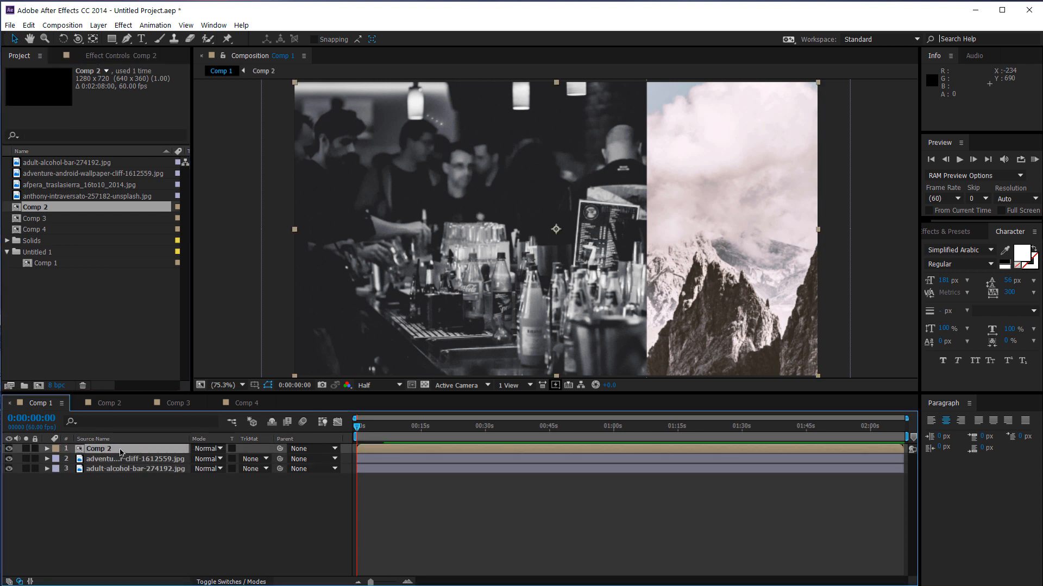
pyautogui.doubleClick(109, 450)
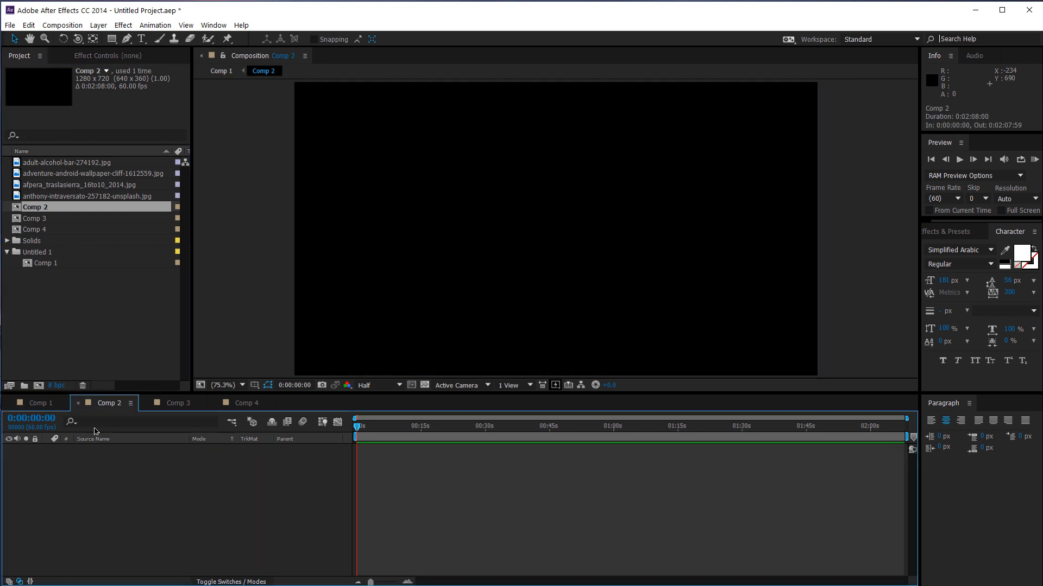
# - Add afpera_traslasierra_16to10_2014.jpg as a layer in Comp 2 and scale it to 48%
pyautogui.moveTo(70, 191); pyautogui.dragTo(162, 489)
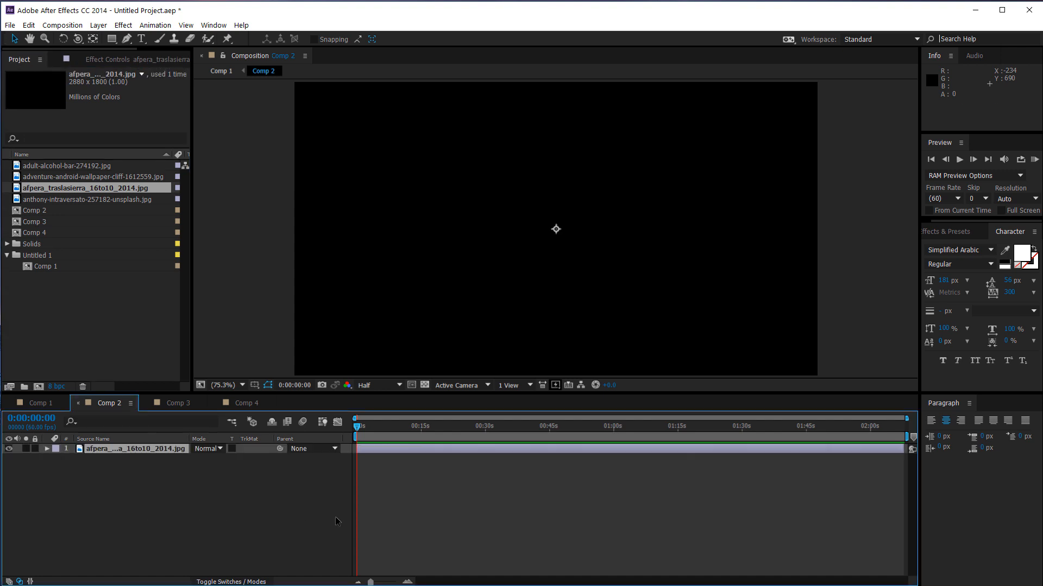
pyautogui.press('s')
pyautogui.moveTo(225, 459)
pyautogui.mouseDown()
pyautogui.moveTo(194, 468)
pyautogui.moveTo(215, 467)
pyautogui.mouseUp()
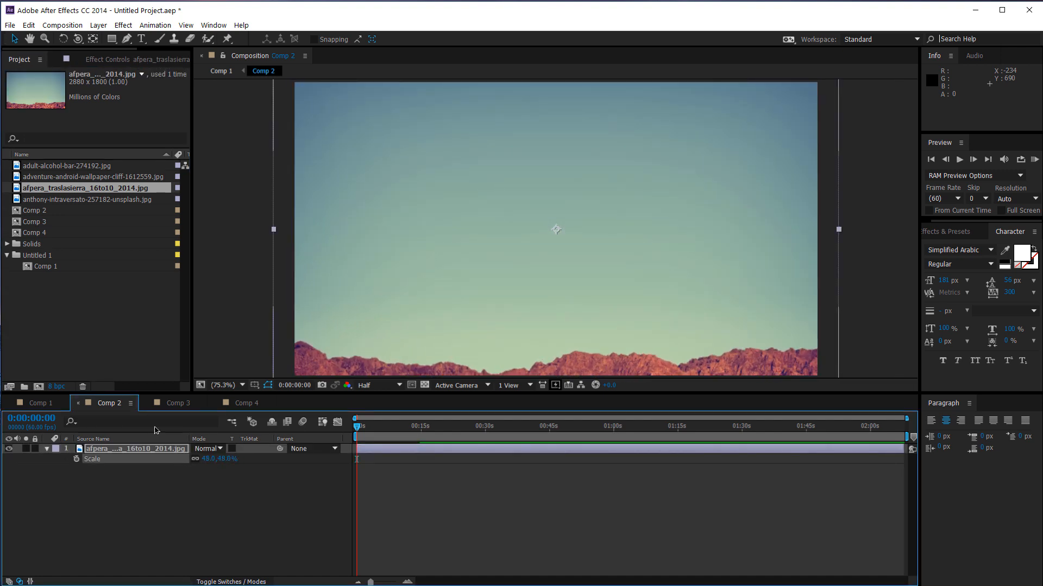
# - Return to Comp 1, select the nested Comp 2 layer and toggle its visibility off and on
pyautogui.click(44, 405)
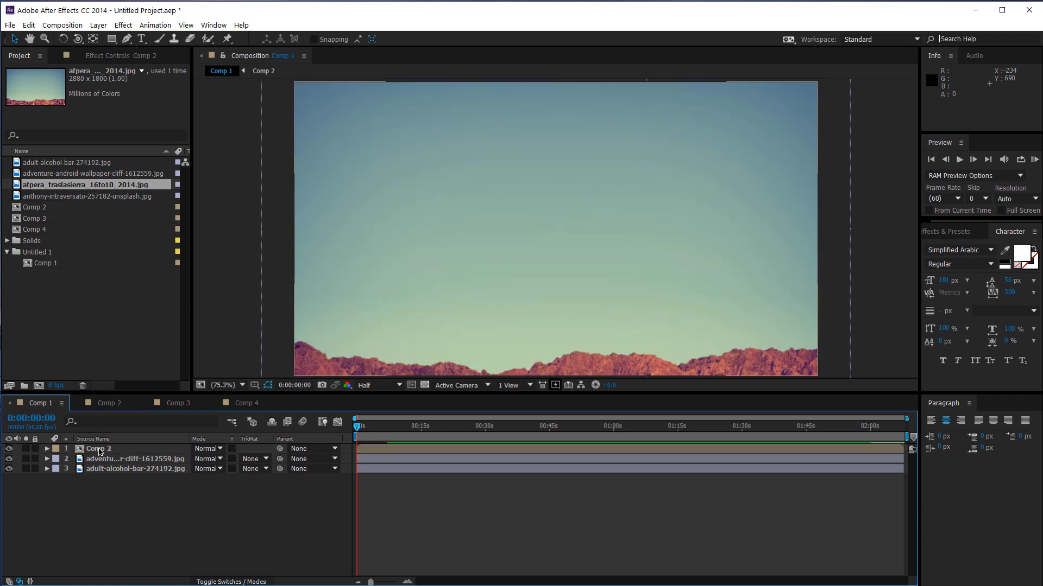
pyautogui.click(346, 353)
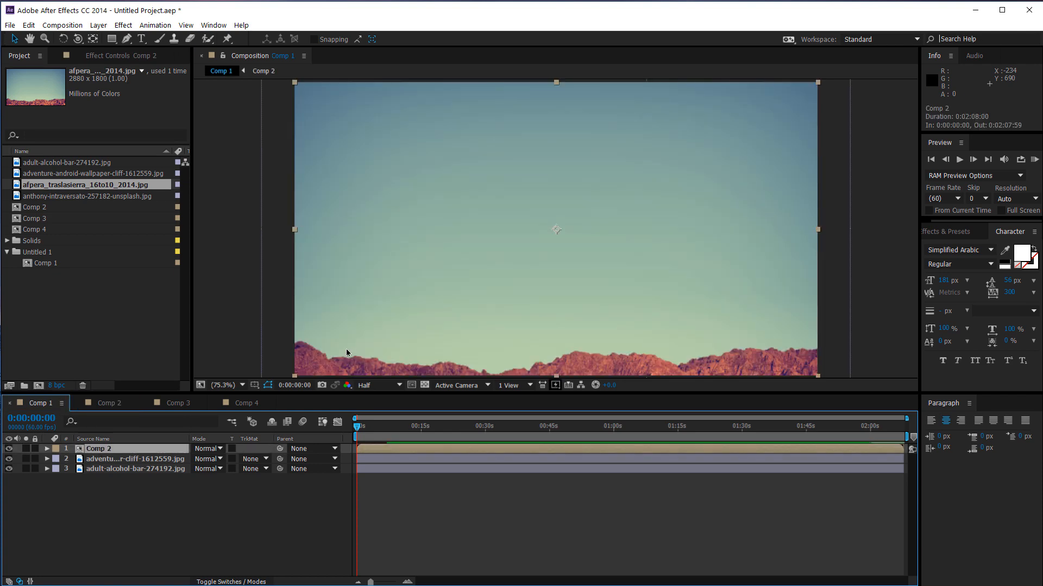
pyautogui.click(8, 449)
pyautogui.click(8, 449)
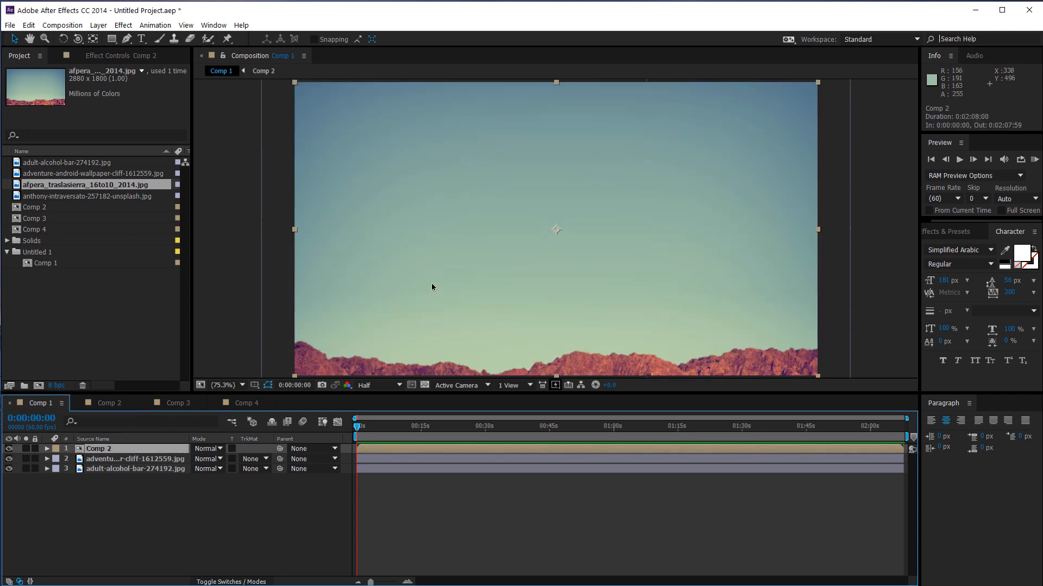
# - Move the nested Comp 2 layer right so it covers about the right third of the frame, and deselect it
pyautogui.moveTo(433, 283); pyautogui.dragTo(778, 280)
pyautogui.click(212, 513)
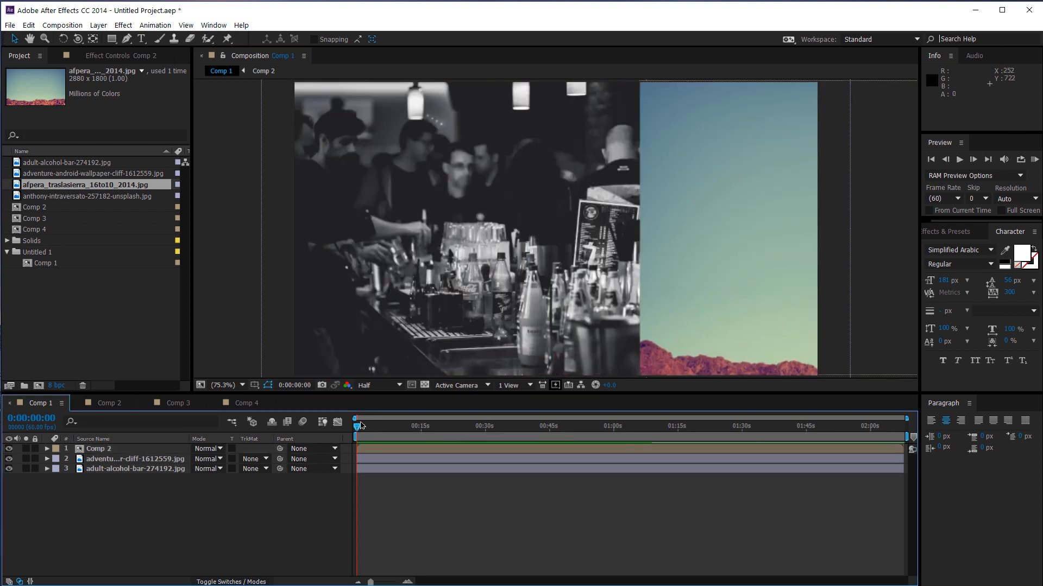
# - Scrub the current-time indicator back and forth along Comp 1's timeline, ending at 0:00:25:36
pyautogui.moveTo(357, 427); pyautogui.dragTo(572, 493)
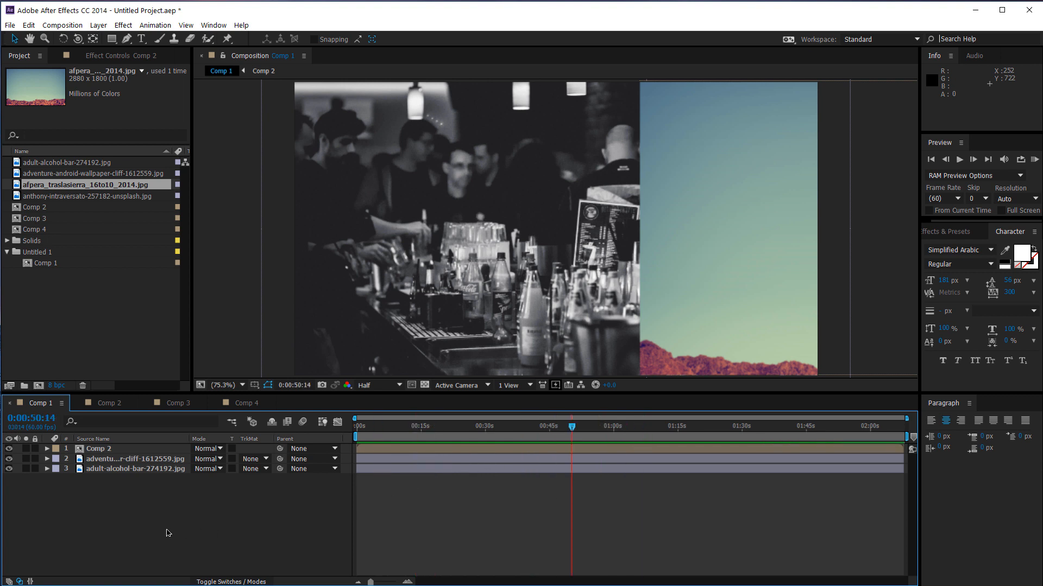
pyautogui.moveTo(408, 428); pyautogui.dragTo(706, 435)
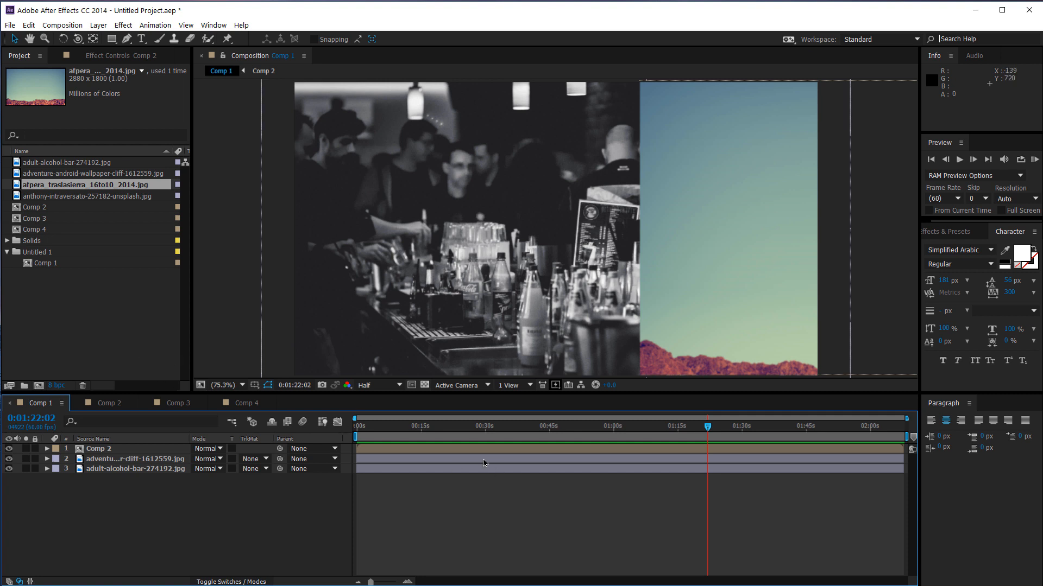
pyautogui.moveTo(394, 436); pyautogui.dragTo(456, 441)
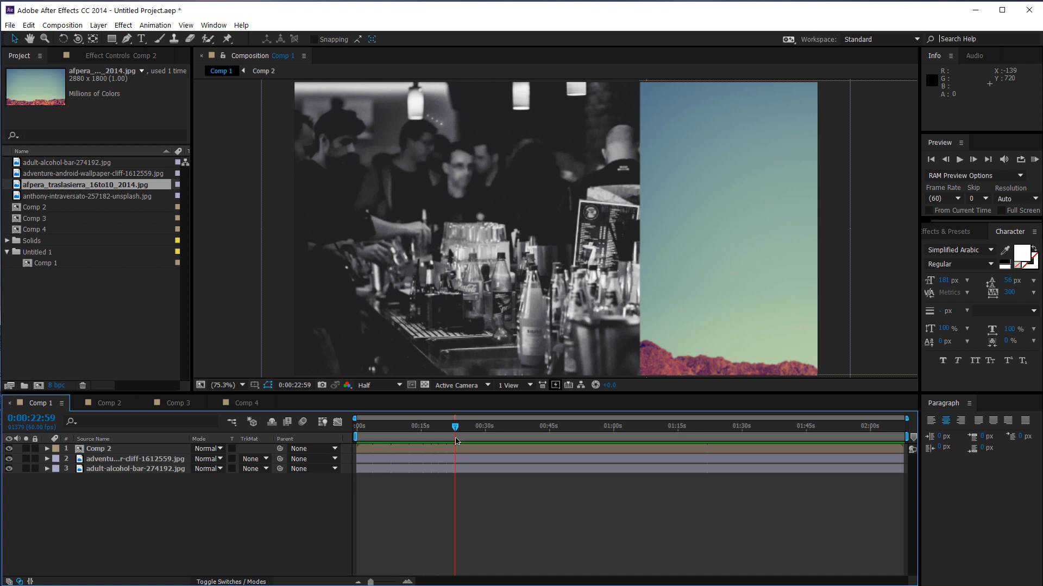
pyautogui.moveTo(459, 441)
pyautogui.mouseDown()
pyautogui.moveTo(734, 438)
pyautogui.moveTo(467, 455)
pyautogui.mouseUp()
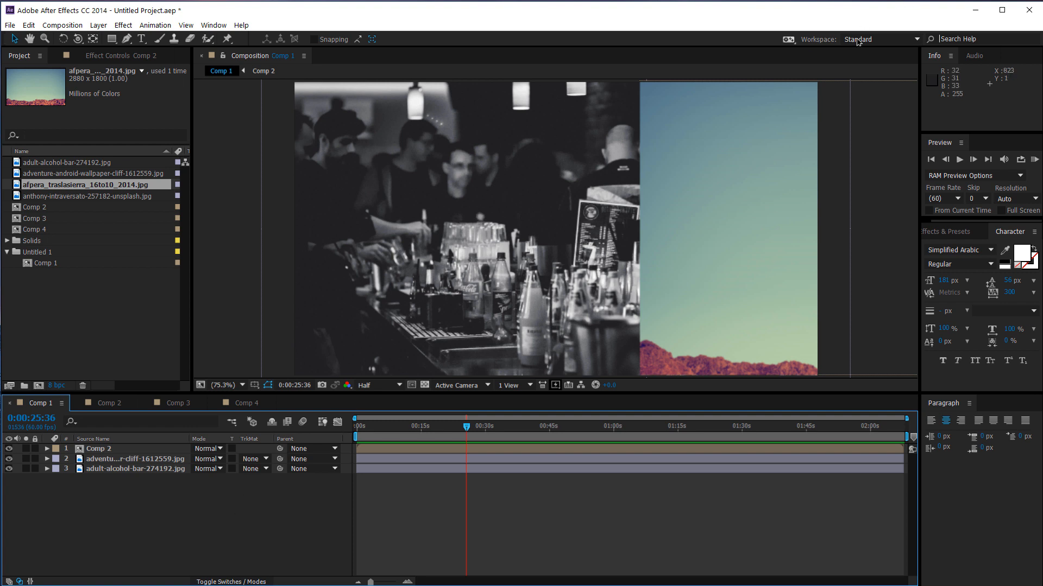
# - View the Audio and Info panels and the list of available workspaces, keeping the Standard workspace
pyautogui.click(977, 58)
pyautogui.click(934, 55)
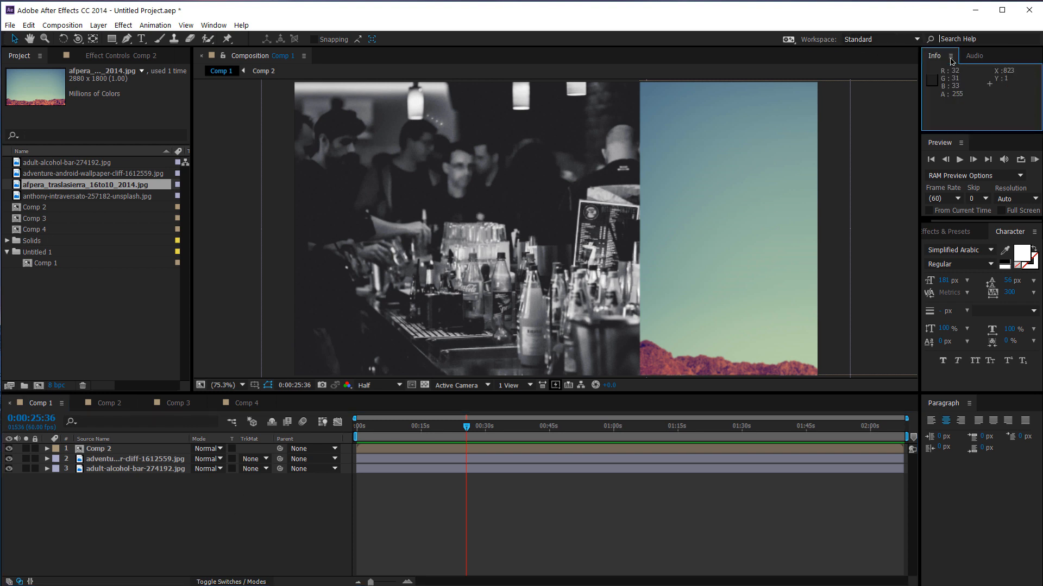
pyautogui.click(911, 41)
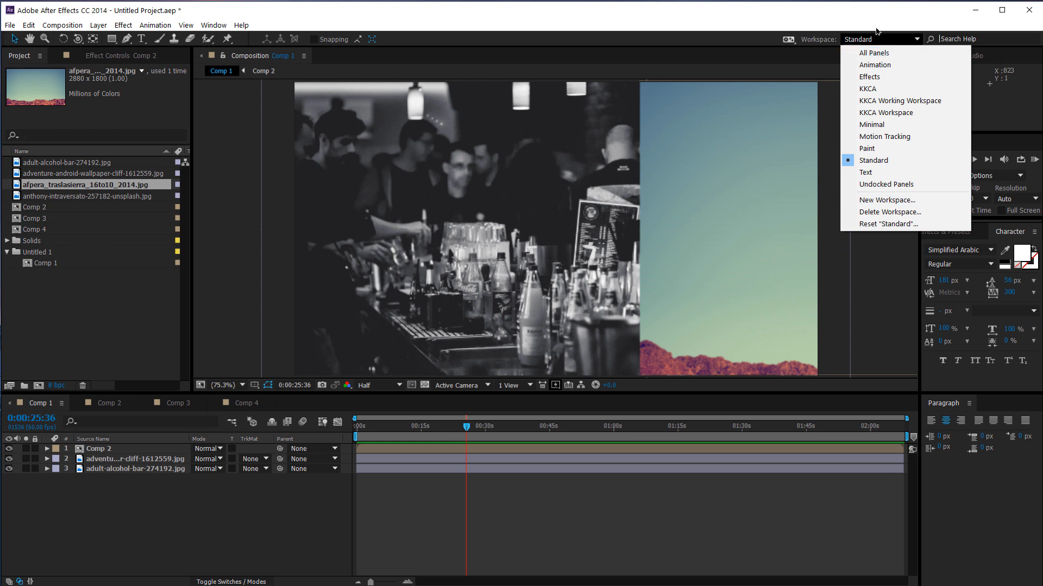
pyautogui.click(577, 504)
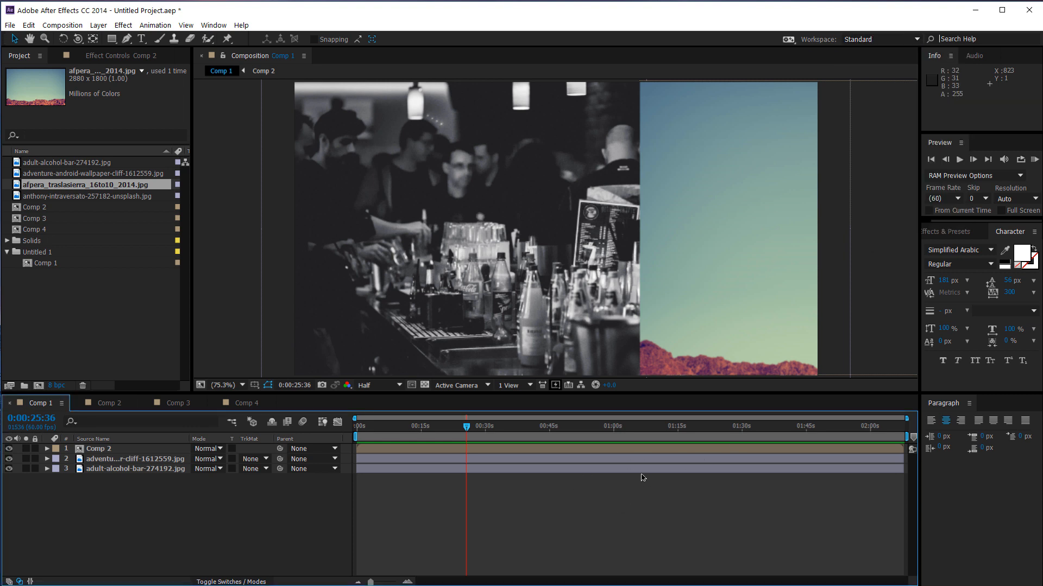
# - Move the current-time indicator to 0:00:22:59 in Comp 1 and view the list of available panels and scripts
pyautogui.moveTo(467, 427)
pyautogui.mouseDown()
pyautogui.moveTo(716, 426)
pyautogui.moveTo(500, 427)
pyautogui.moveTo(455, 437)
pyautogui.mouseUp()
pyautogui.click(9, 25)
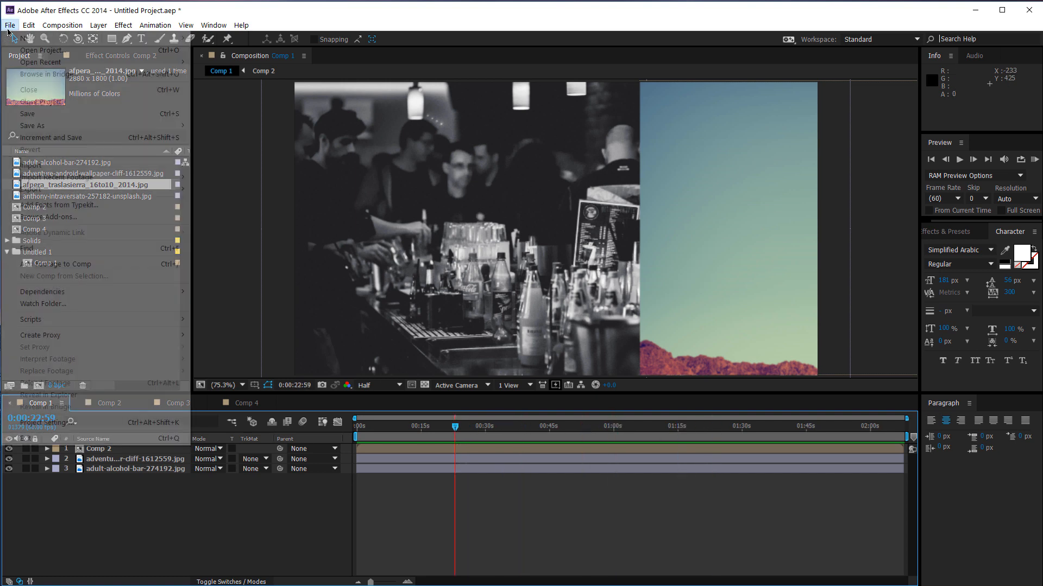
pyautogui.moveTo(215, 24)
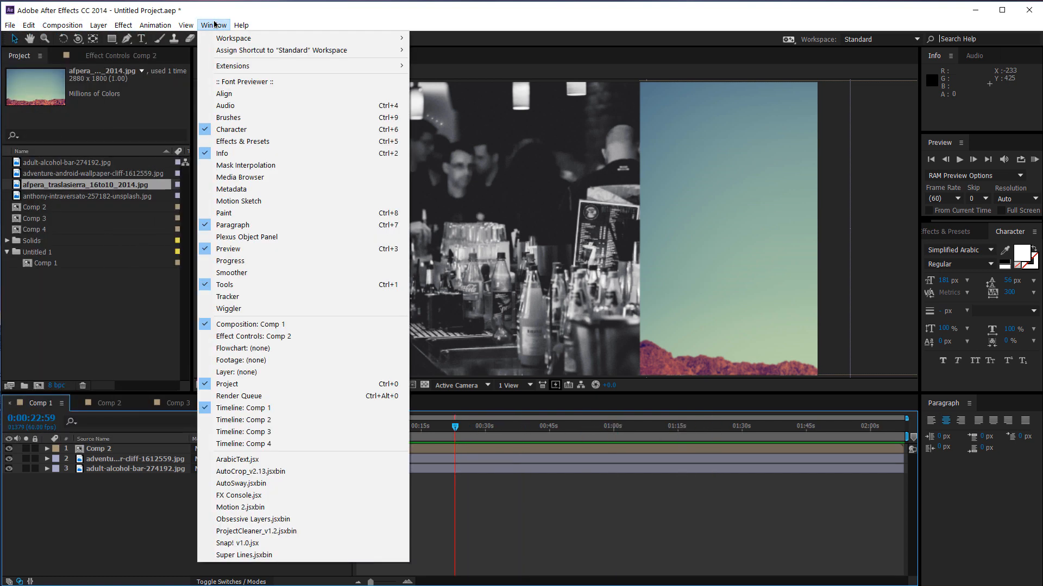
pyautogui.click(215, 24)
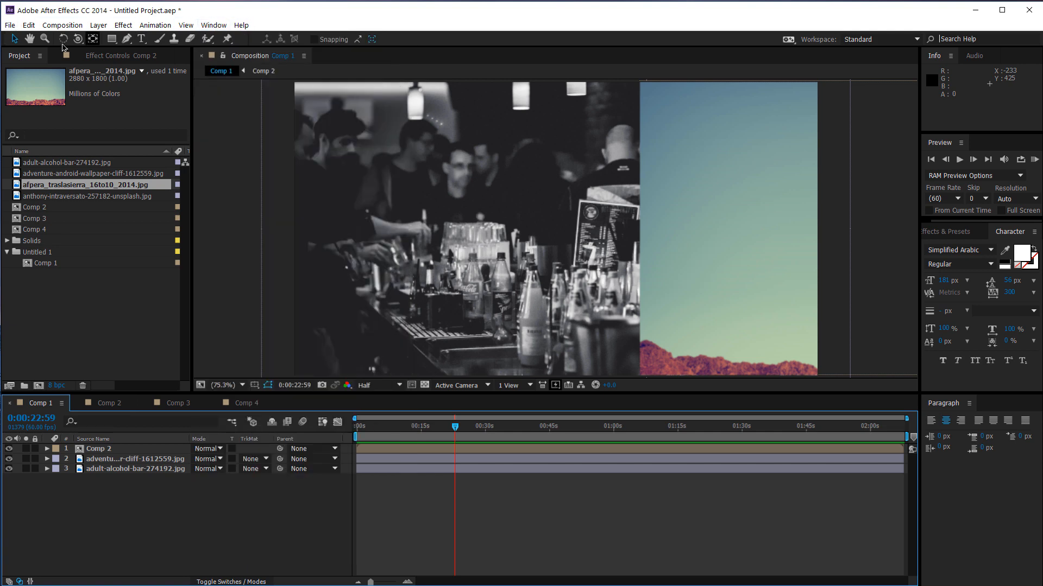
pyautogui.click(213, 25)
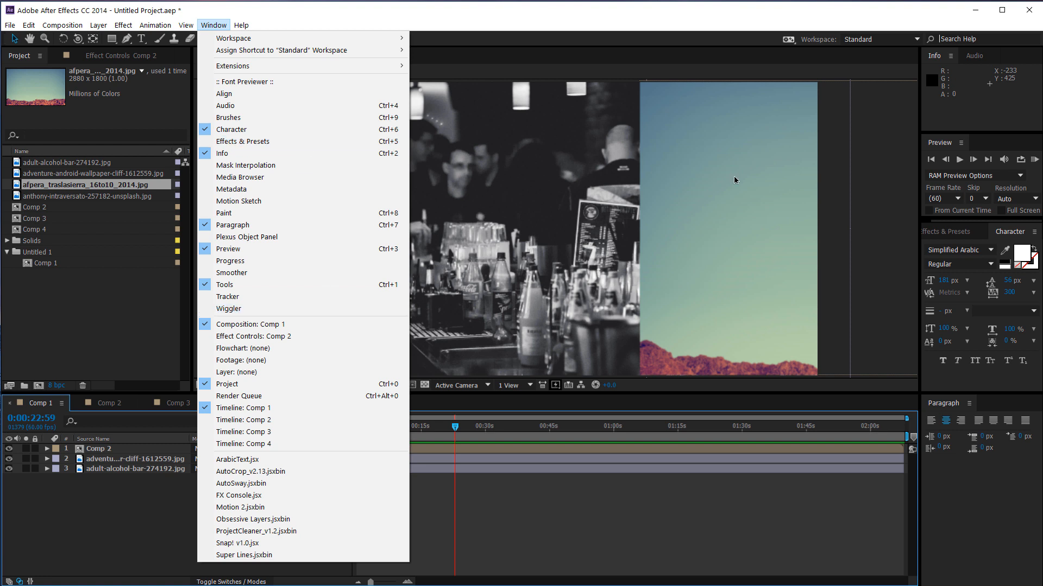
# - Display the Audio panel in place of Info and the Effects & Presets panel in place of Character
pyautogui.rightClick(944, 140)
pyautogui.click(947, 138)
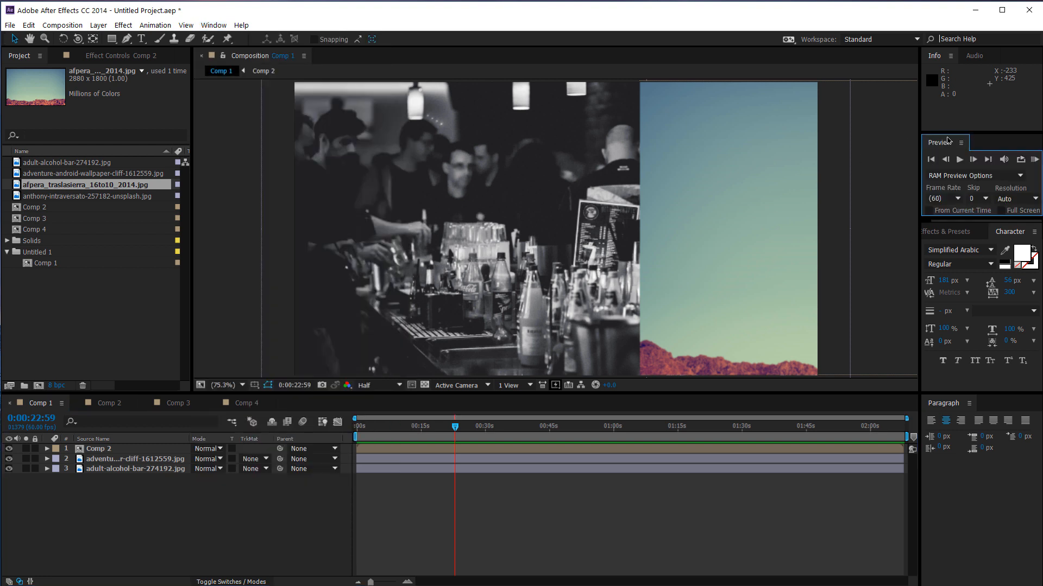
pyautogui.click(974, 55)
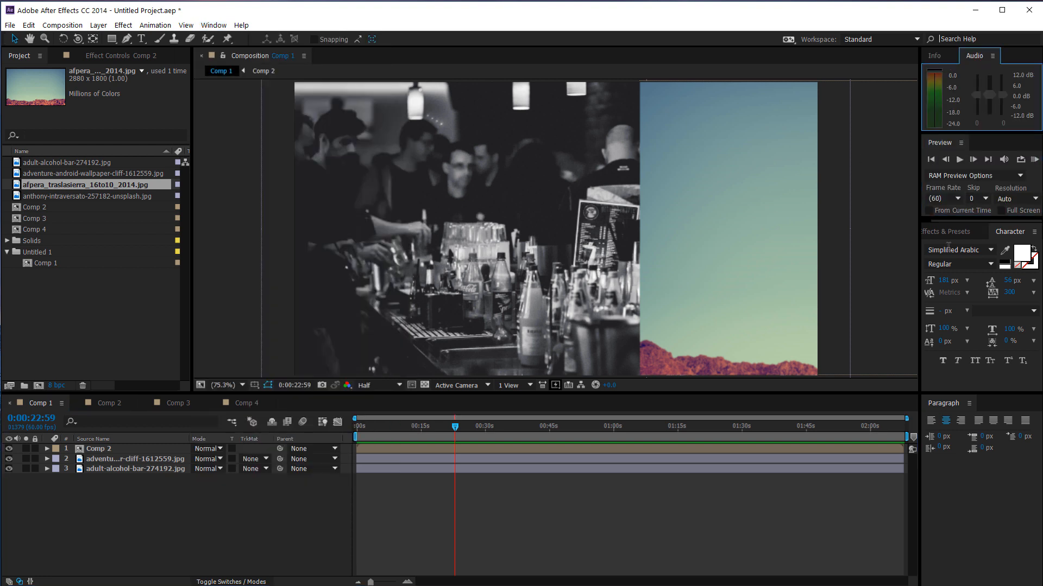
pyautogui.click(950, 241)
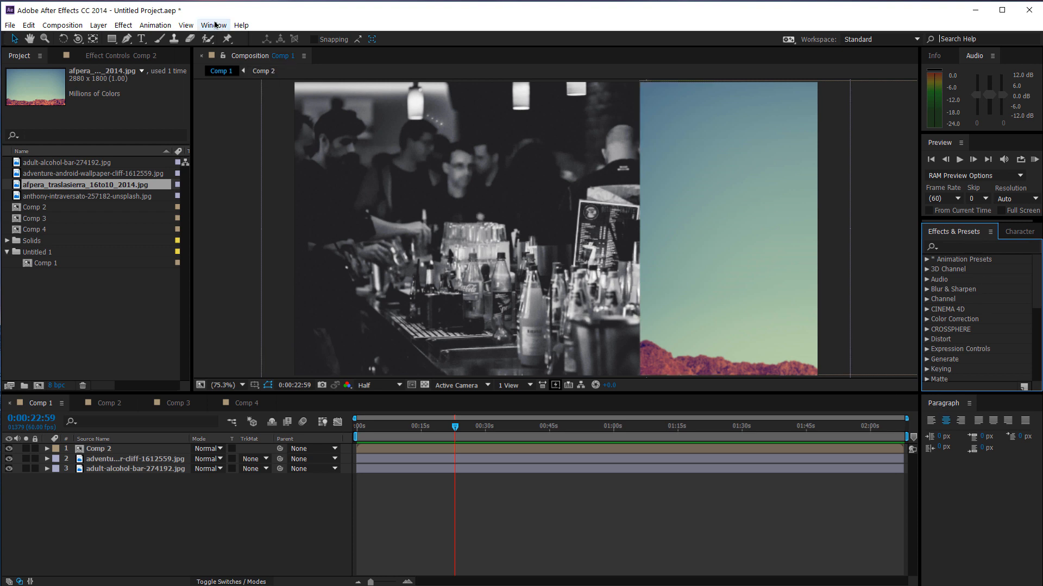
# - Create a new project folder for the four JPG images, keeping the default name Untitled 2
pyautogui.click(82, 319)
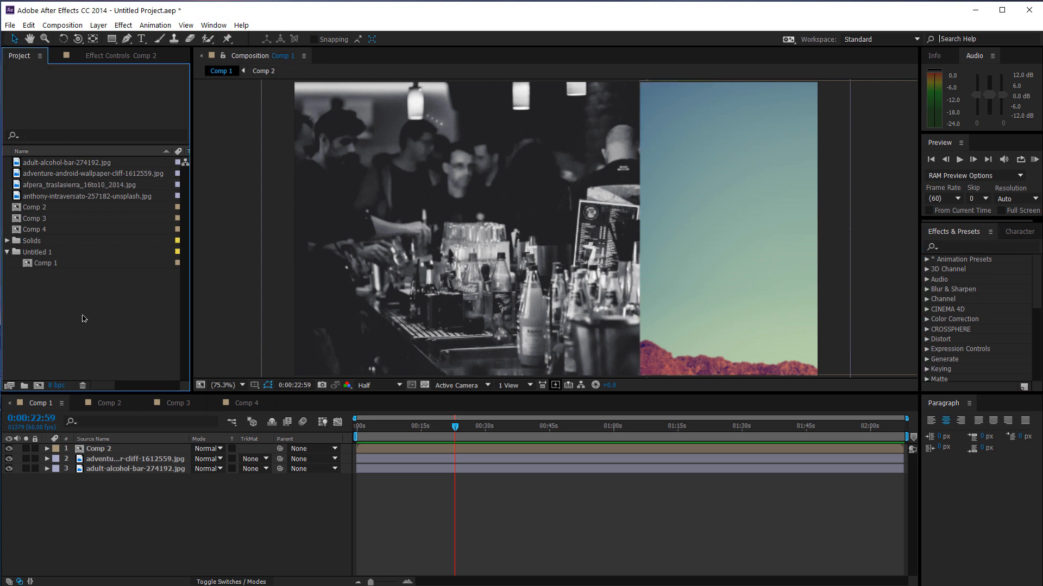
pyautogui.click(95, 196)
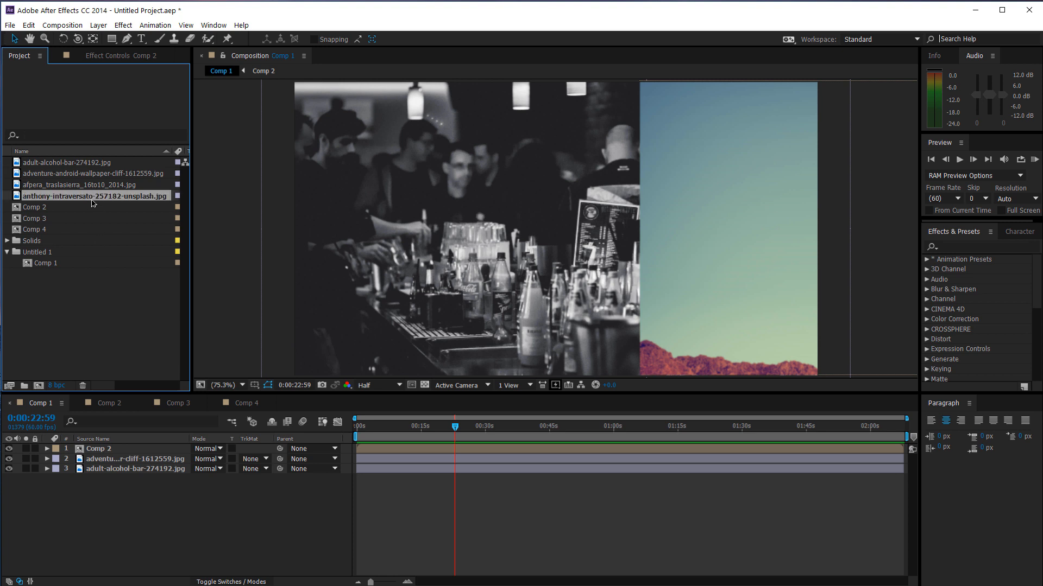
pyautogui.keyDown('shift'); pyautogui.click(92, 162); pyautogui.keyUp('shift')
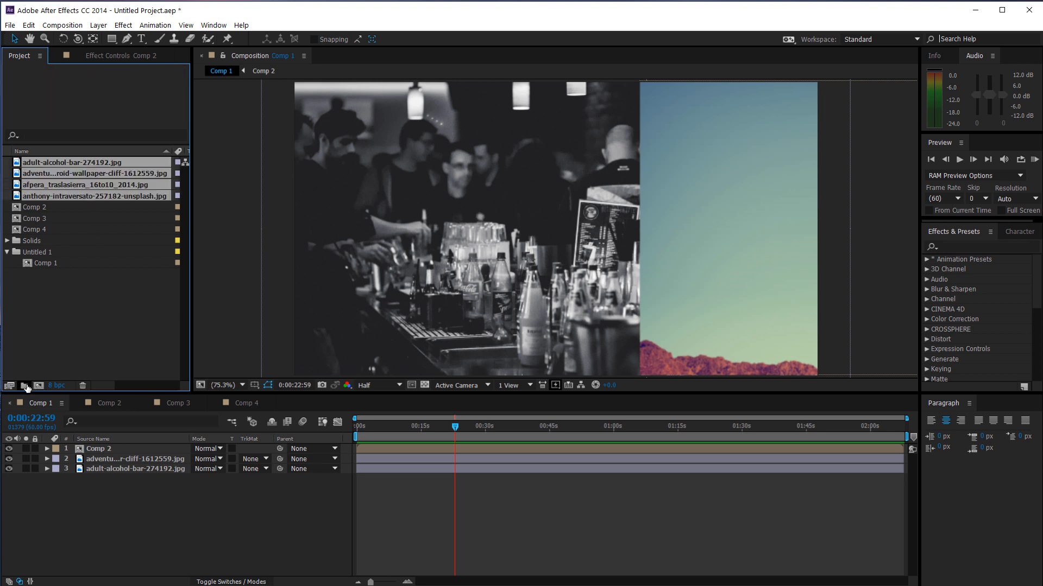
pyautogui.click(24, 387)
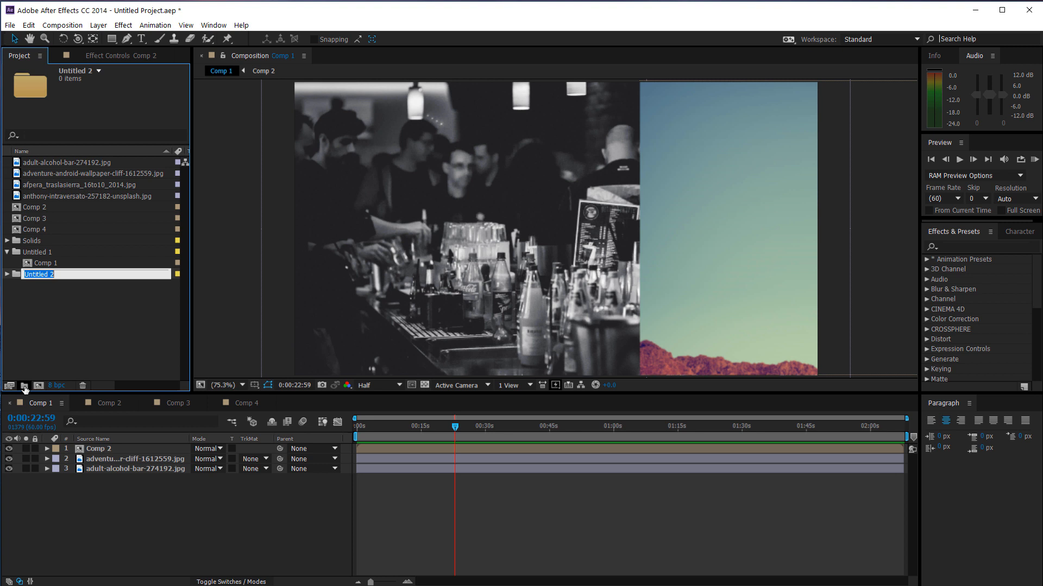
pyautogui.click(81, 326)
# - Move all four JPG images in the project into the Untitled 2 folder
pyautogui.click(68, 186)
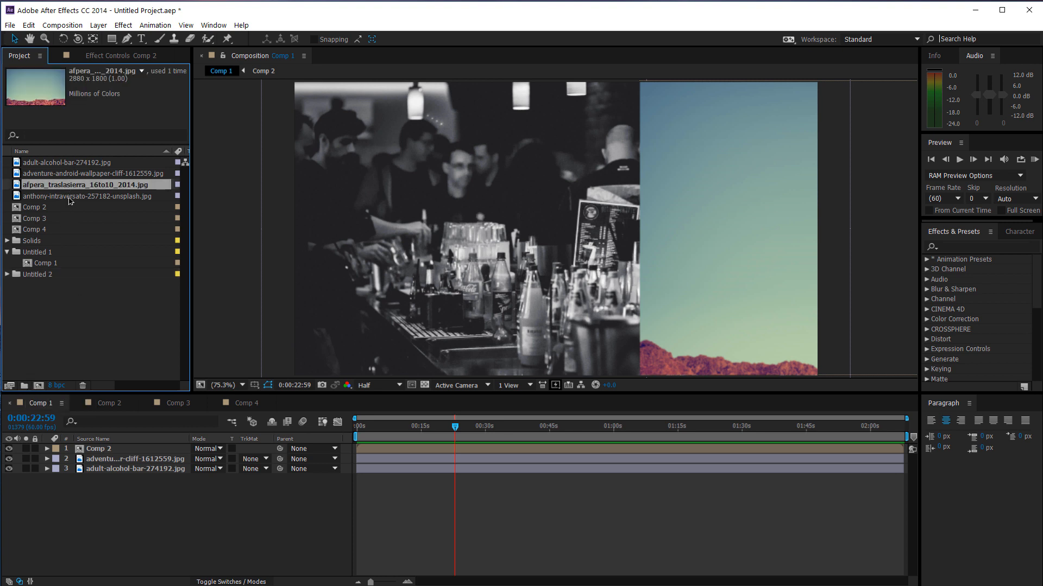
pyautogui.click(70, 196)
pyautogui.keyDown('shift'); pyautogui.click(69, 164); pyautogui.keyUp('shift')
pyautogui.moveTo(64, 197); pyautogui.dragTo(52, 274)
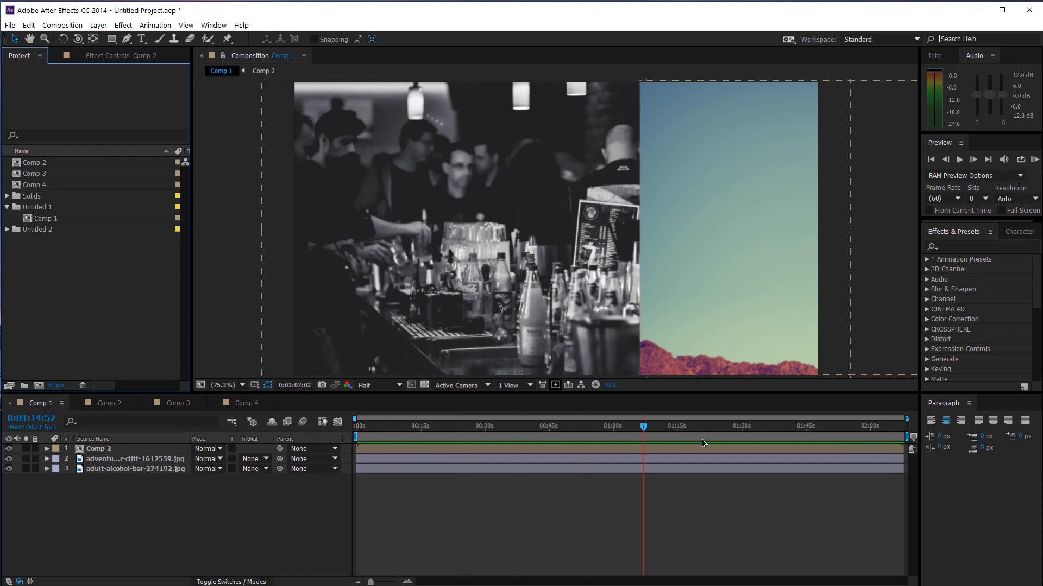
# - View Comp 2's timeline, then return to Comp 1 and select all three of its layers
pyautogui.click(109, 403)
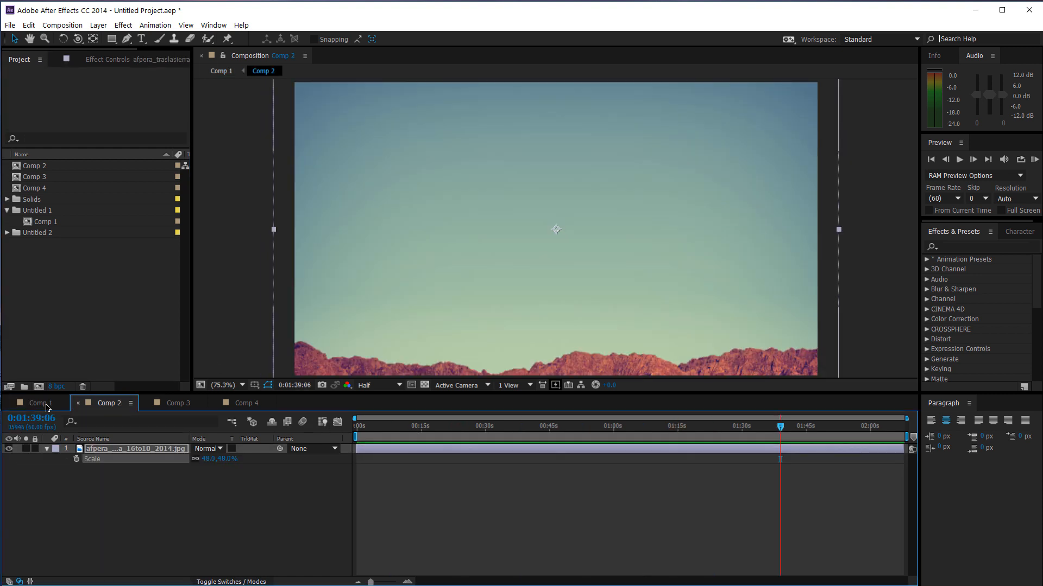
pyautogui.click(40, 403)
pyautogui.moveTo(212, 530); pyautogui.dragTo(144, 441)
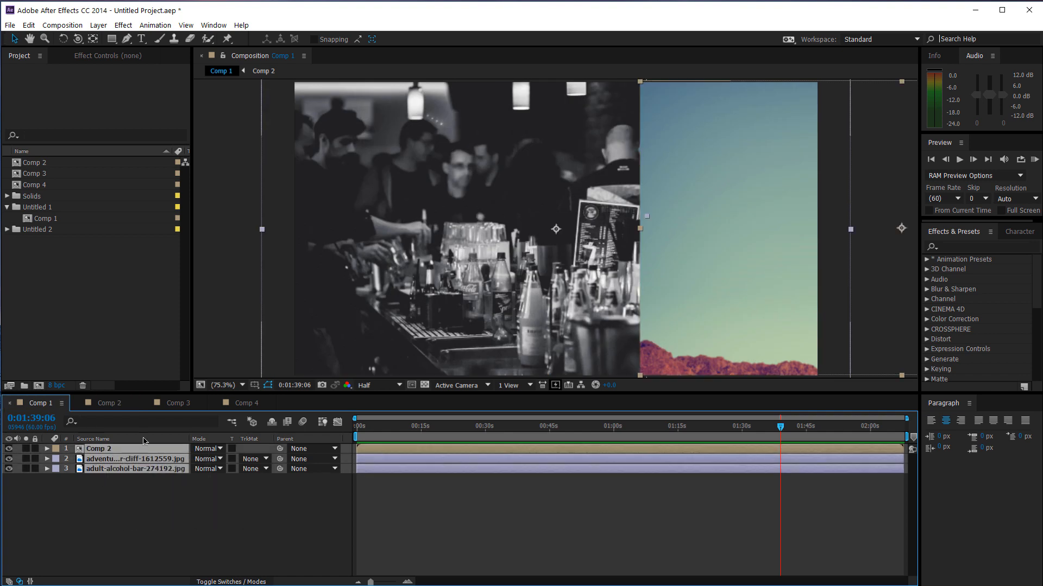
# - Show the composition at 50% and select only the nested Comp 2 layer in Comp 1
pyautogui.scroll(-4, 493, 254)
pyautogui.scroll(3, 493, 254)
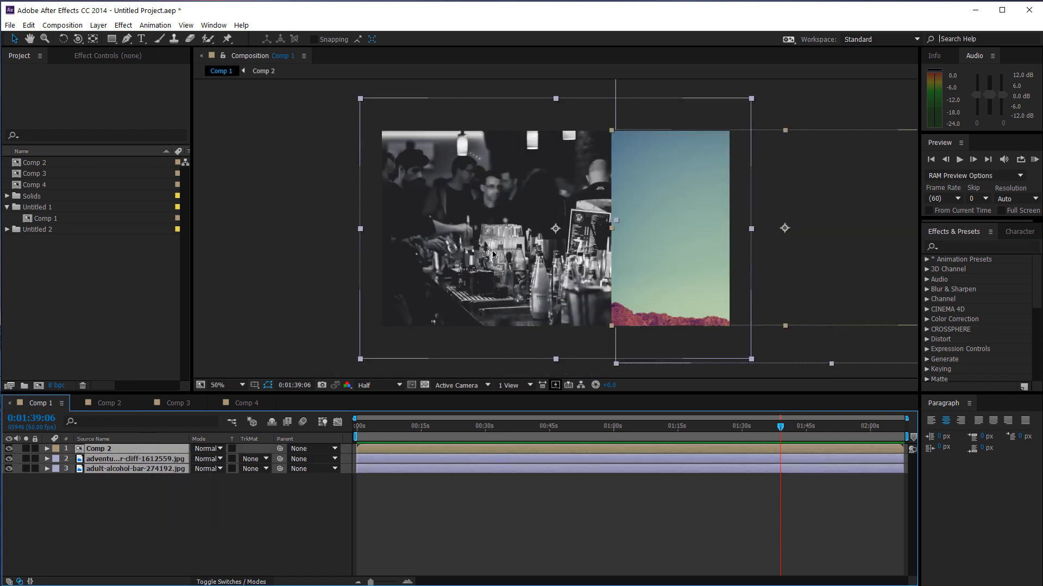
pyautogui.click(185, 521)
pyautogui.click(99, 451)
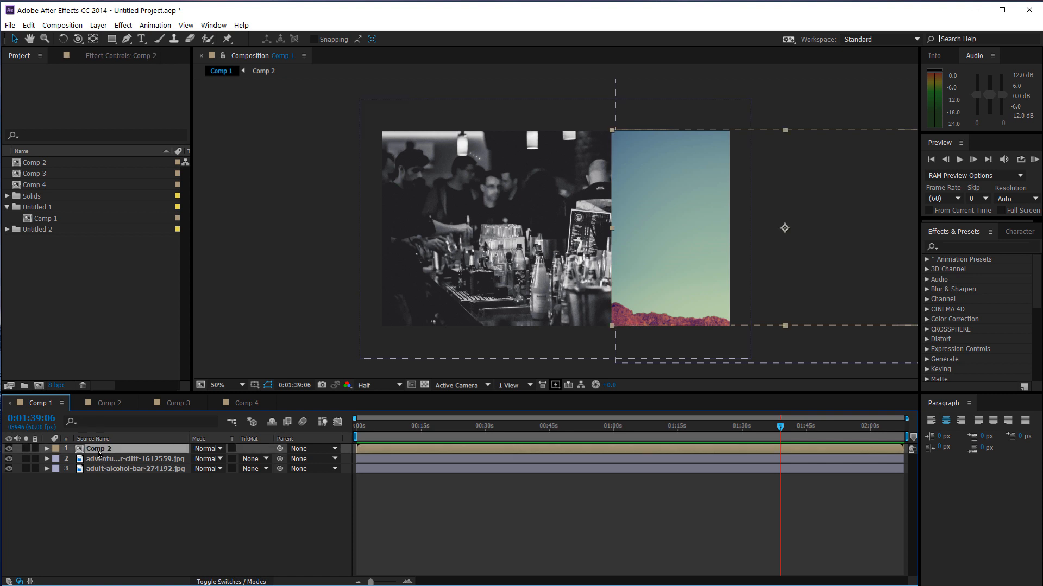